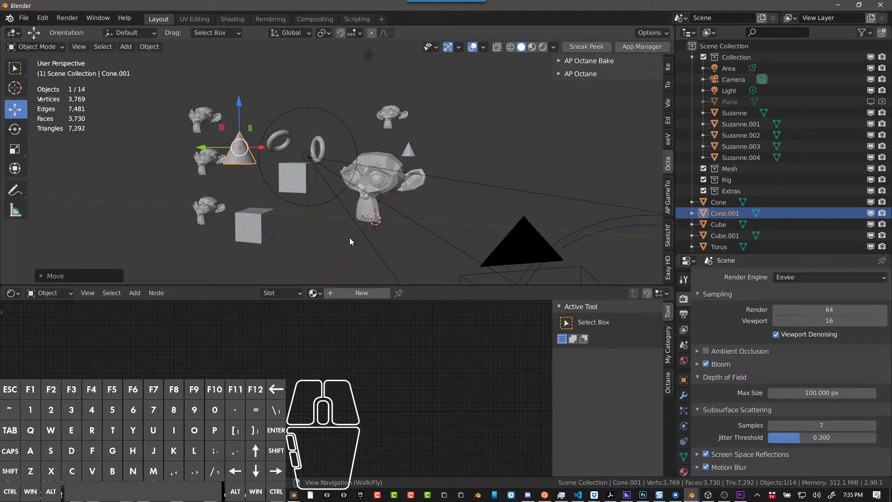
# Move the selected cone beside the small monkey heads along the global X axis
pyautogui.moveTo(261, 148); pyautogui.dragTo(236, 147)
pyautogui.moveTo(179, 149); pyautogui.dragTo(274, 180)
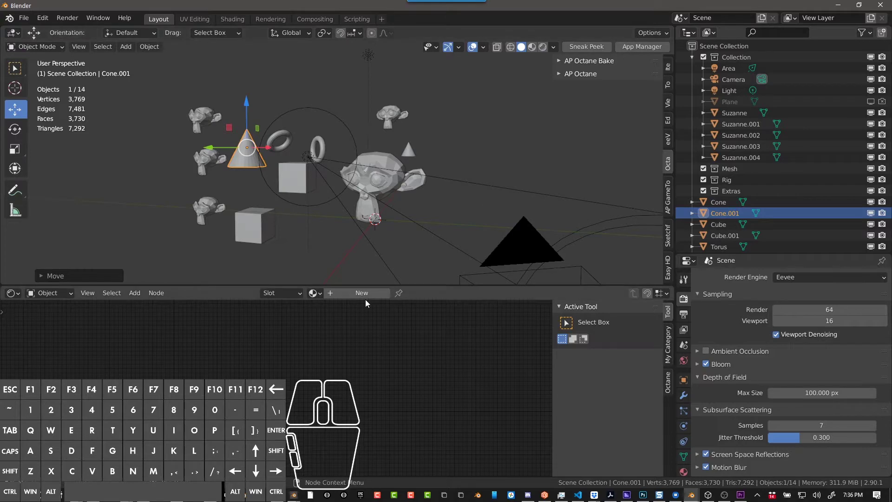
# Select the large monkey head, preview the scene with Octane, and return the viewport to Solid shading
pyautogui.click(371, 180)
pyautogui.press('z')
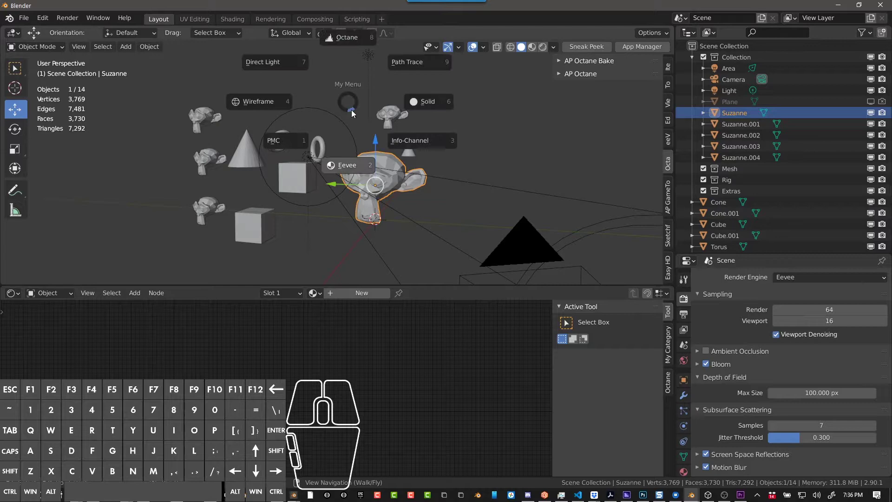
pyautogui.click(356, 50)
pyautogui.press('z')
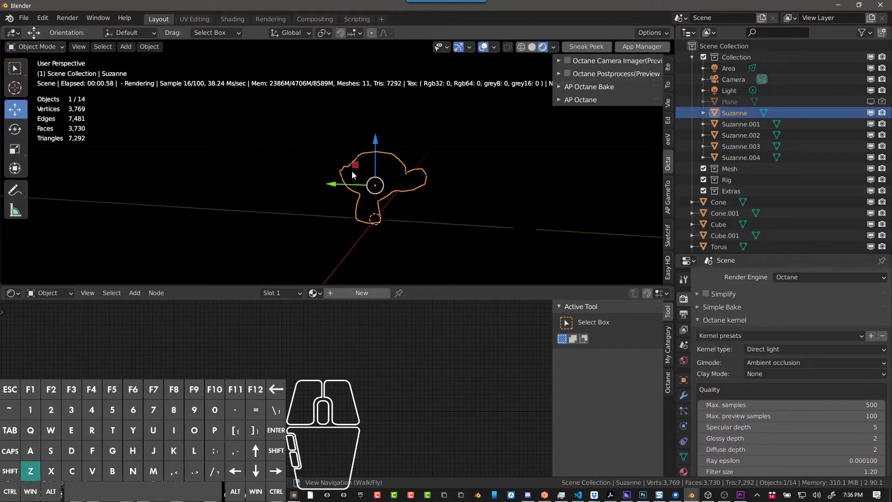
pyautogui.click(449, 172)
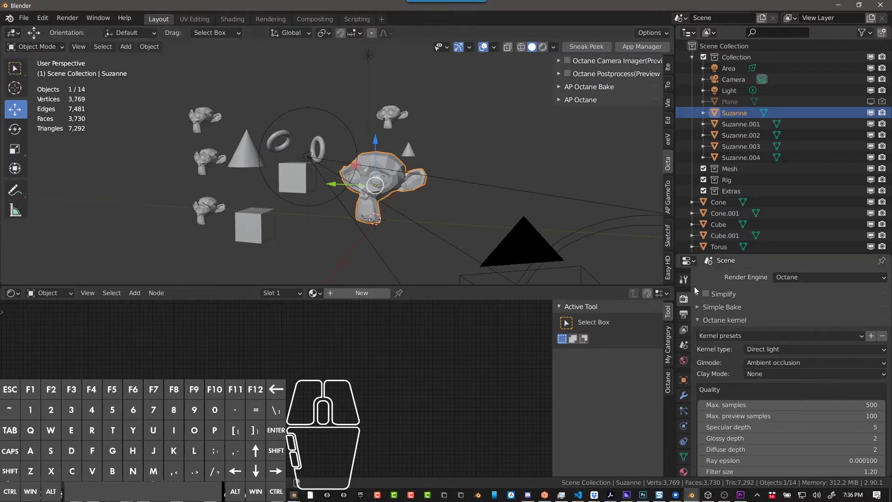
# Set the render engine to Eevee and switch the viewport to Eevee shading
pyautogui.click(807, 277)
pyautogui.click(791, 292)
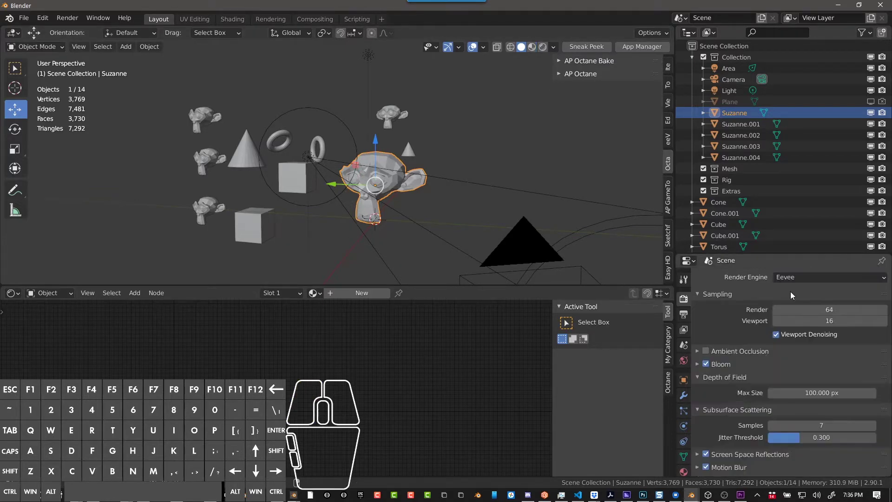
pyautogui.press('z')
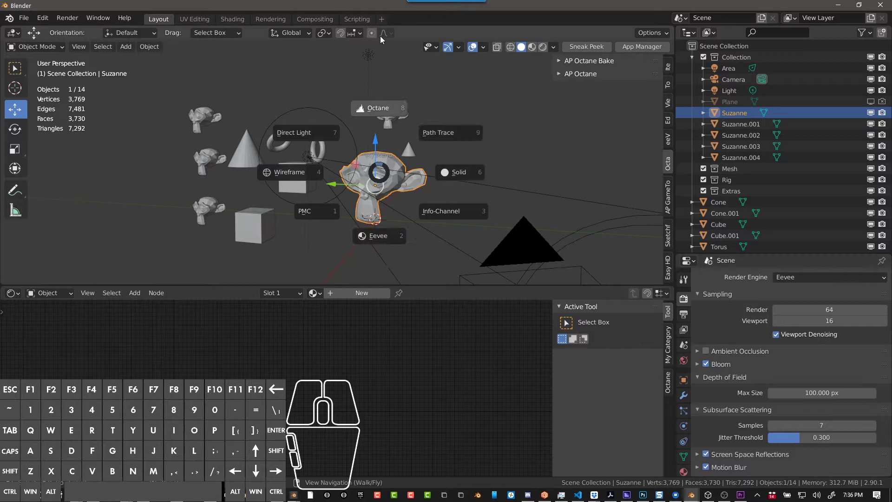
pyautogui.click(384, 236)
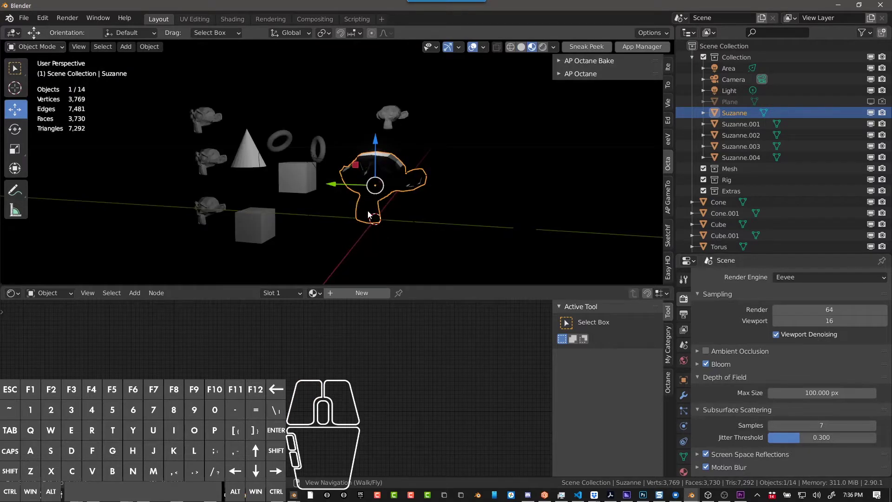
pyautogui.scroll(1, 380, 227)
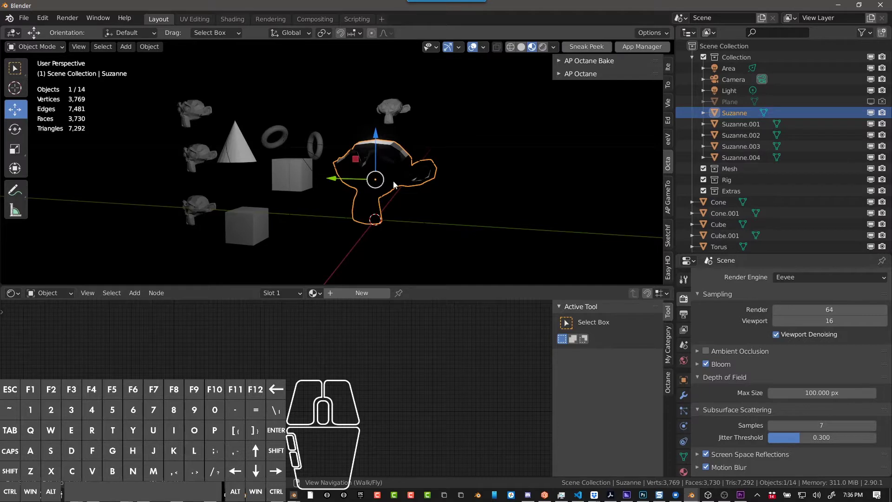
# Create a new material for the large monkey head and set its Principled BSDF base color to red
pyautogui.click(352, 292)
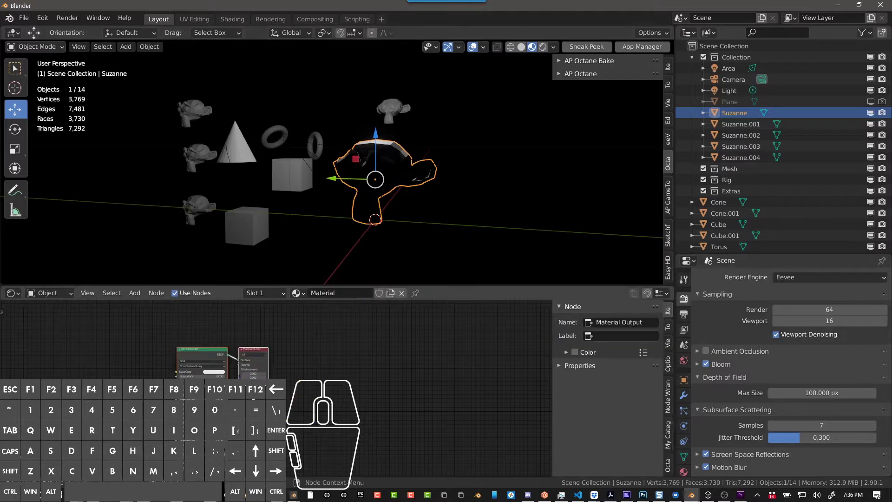
pyautogui.moveTo(304, 409); pyautogui.dragTo(351, 409, button='middle')
pyautogui.scroll(2, 350, 410)
pyautogui.click(268, 370)
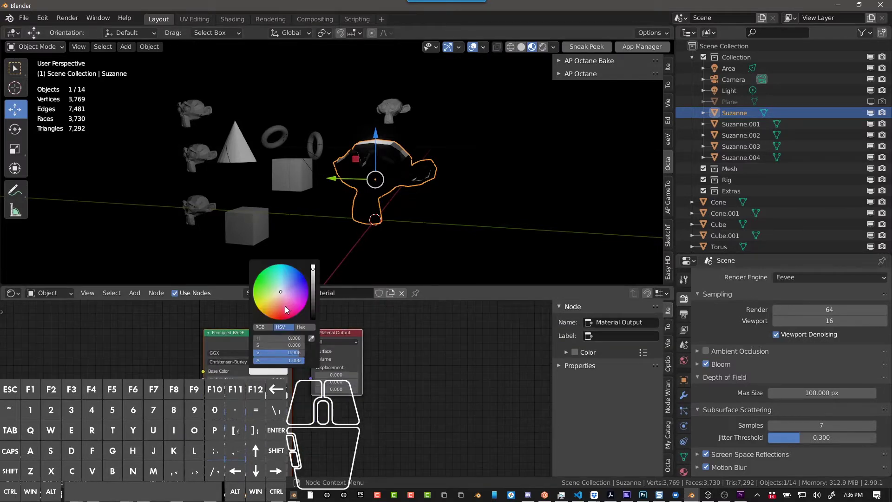
pyautogui.click(284, 322)
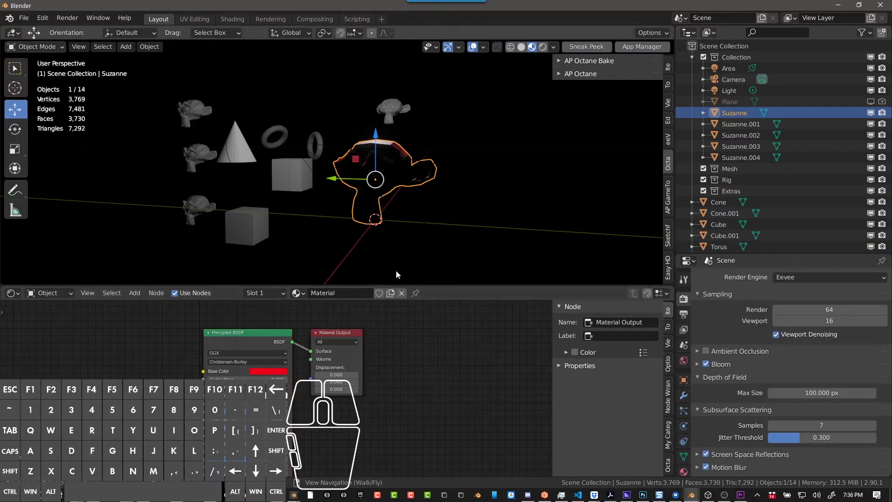
# Delete the object named Light from the scene
pyautogui.scroll(-4, 397, 319)
pyautogui.scroll(-2, 404, 191)
pyautogui.keyDown('shift'); pyautogui.moveTo(388, 194); pyautogui.dragTo(381, 197, button='middle'); pyautogui.keyUp('shift')
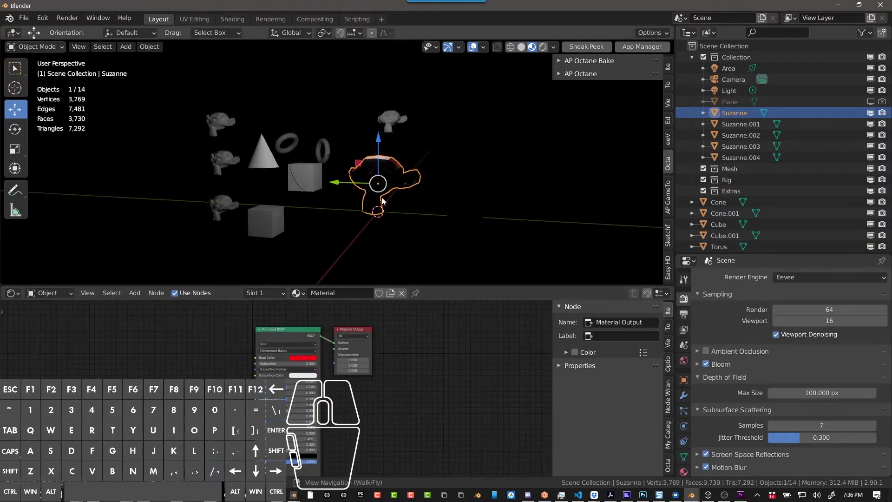
pyautogui.click(738, 90)
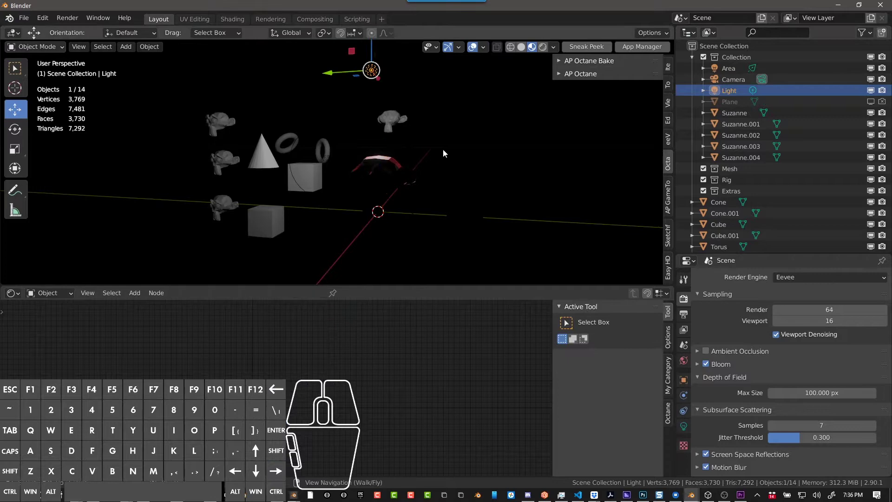
pyautogui.press('x')
pyautogui.click(442, 149)
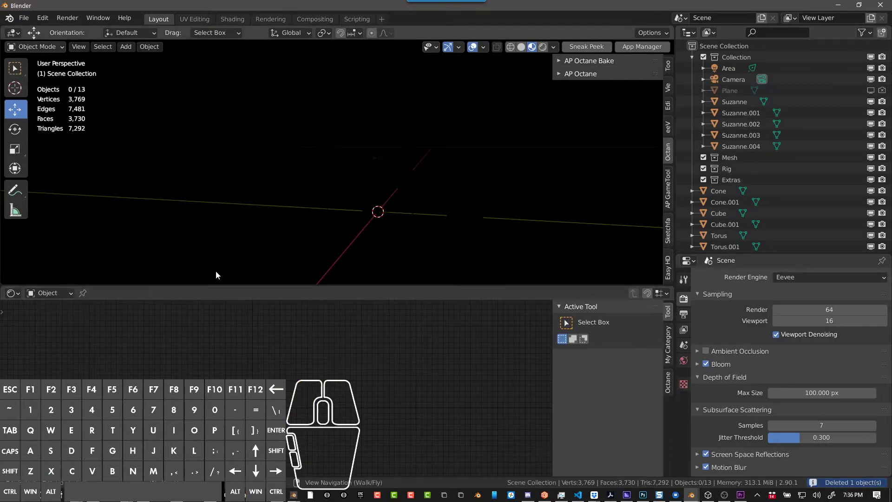
# Switch the shader editor from object materials to the World node tree and bring the World Output node into view
pyautogui.click(54, 296)
pyautogui.click(52, 318)
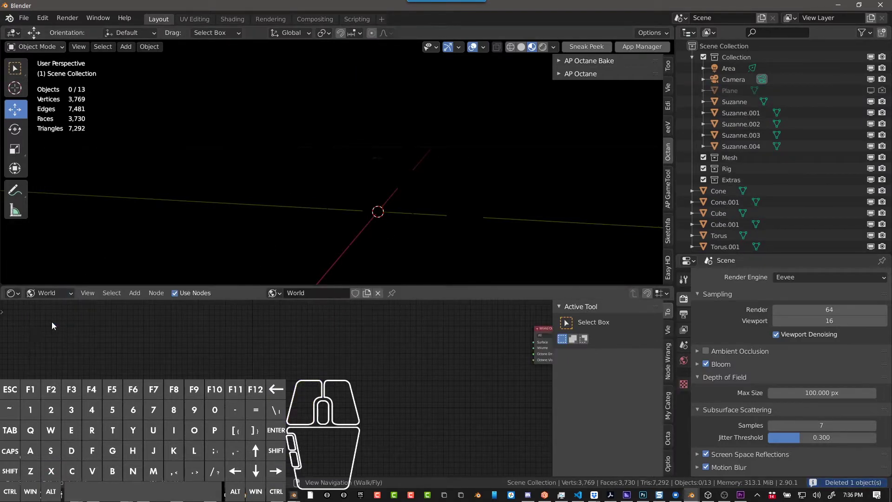
pyautogui.moveTo(355, 356); pyautogui.dragTo(214, 366, button='middle')
pyautogui.scroll(6, 325, 381)
pyautogui.scroll(-2, 325, 381)
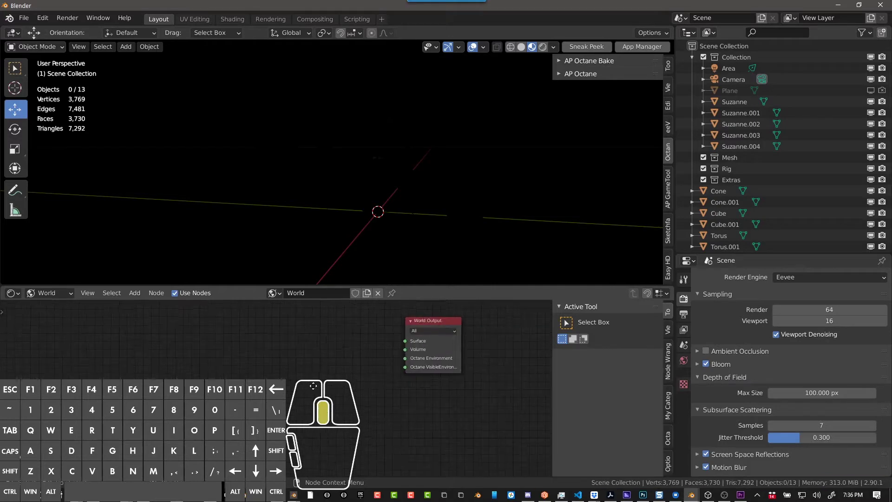
pyautogui.moveTo(321, 382); pyautogui.dragTo(299, 395, button='middle')
pyautogui.hotkey('shift', 'a')
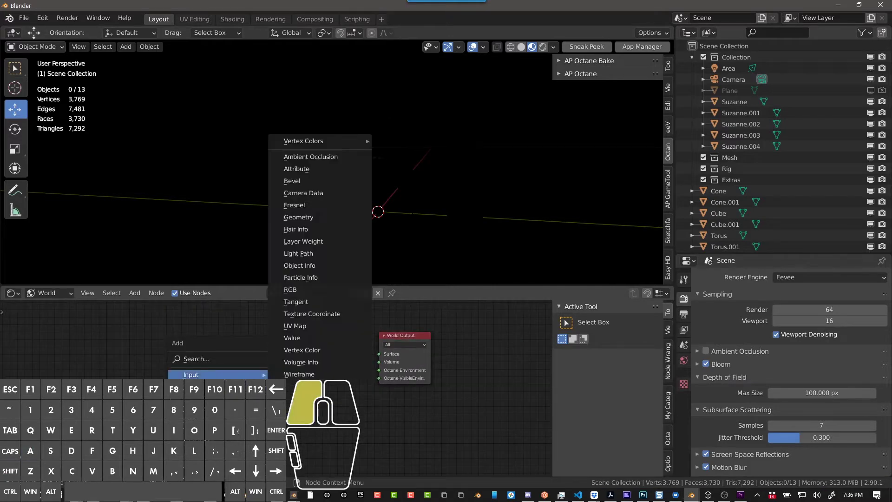
pyautogui.press('Escape')
# Bring winter_river_4k.hdr from the 10_hdris folder into the world node tree as an image node, placed before World Output
pyautogui.hotkey('alt', 'Tab')
pyautogui.hotkey('alt', 'Tab')
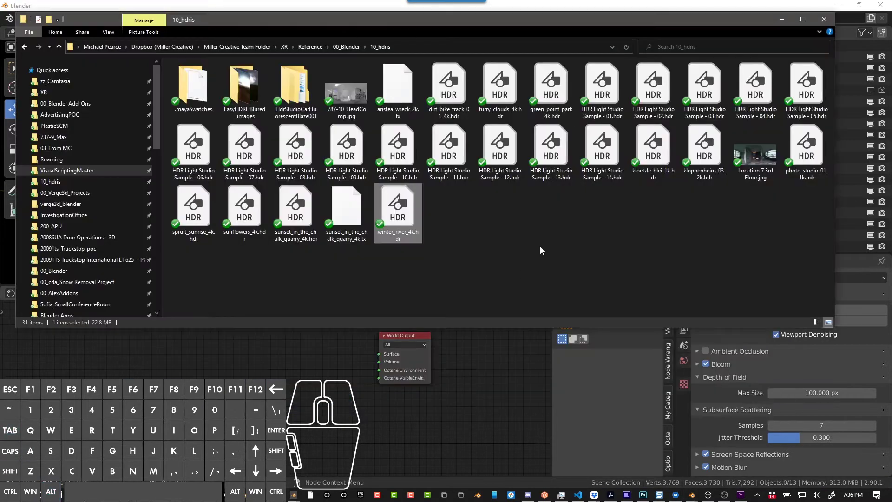
pyautogui.moveTo(390, 236); pyautogui.dragTo(194, 341)
pyautogui.scroll(-3, 288, 344)
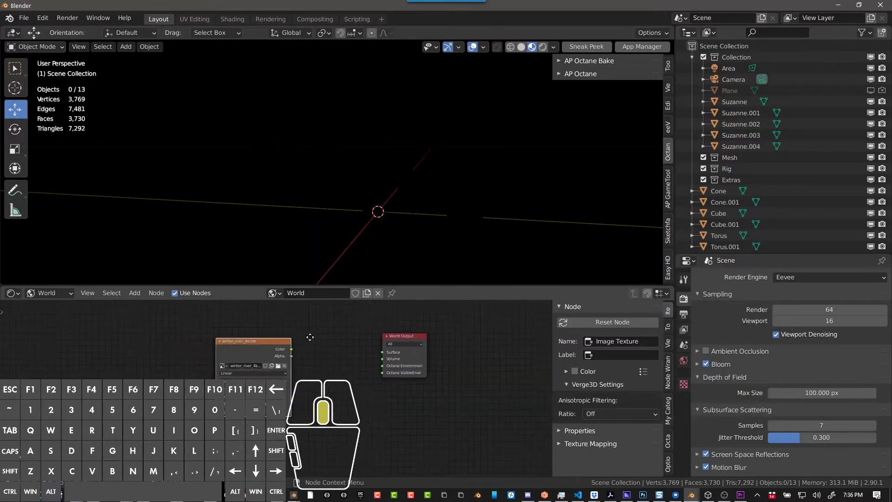
pyautogui.moveTo(274, 344); pyautogui.dragTo(247, 341)
pyautogui.hotkey('shift', 'a')
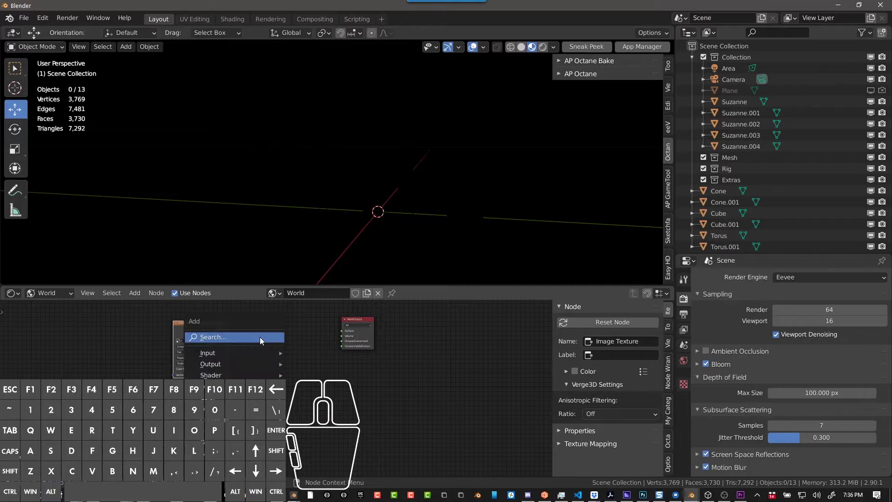
pyautogui.click(260, 338)
pyautogui.click(254, 328)
# Maximize the shader editor and add a Background node between the HDR image node and World Output
pyautogui.hotkey('ctrl', 'space')
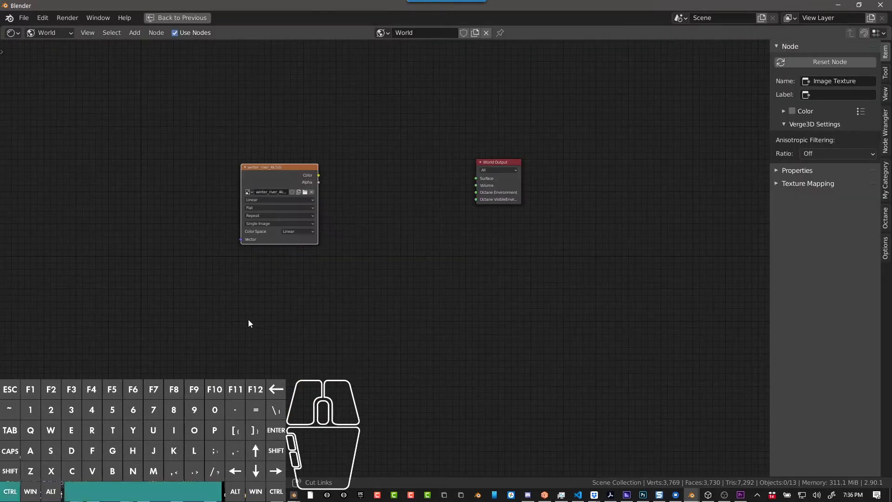
pyautogui.scroll(1, 327, 289)
pyautogui.moveTo(328, 289); pyautogui.dragTo(323, 250, button='middle')
pyautogui.scroll(5, 338, 238)
pyautogui.moveTo(414, 194); pyautogui.dragTo(375, 272, button='middle')
pyautogui.scroll(1, 386, 219)
pyautogui.scroll(1, 379, 247)
pyautogui.hotkey('shift', 'a')
pyautogui.click(364, 250)
pyautogui.write('back')
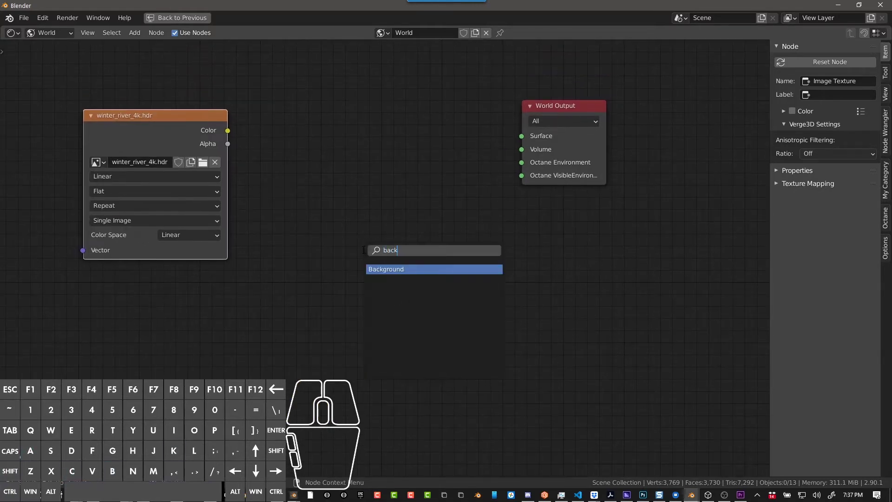
pyautogui.press('Return')
pyautogui.click(306, 110)
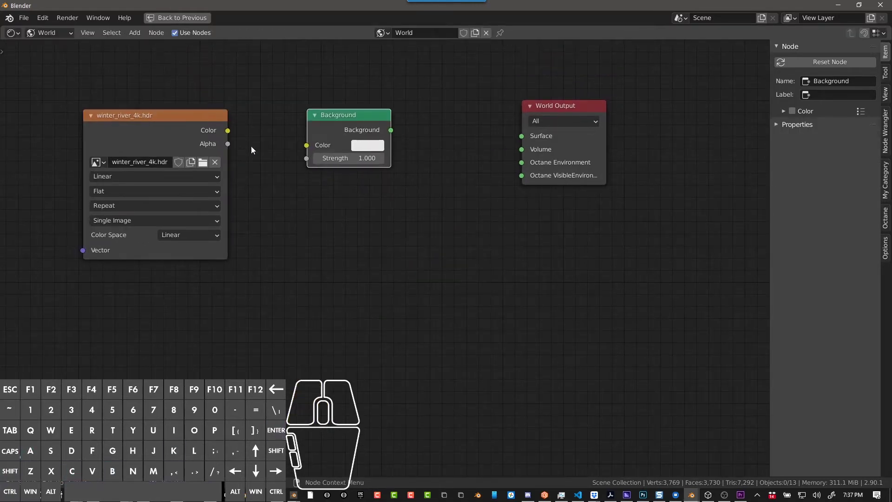
# Add an Environment Texture node ahead of the Background node and shift the image node aside to make room
pyautogui.hotkey('shift', 'a')
pyautogui.click(278, 219)
pyautogui.write('env')
pyautogui.press('Return')
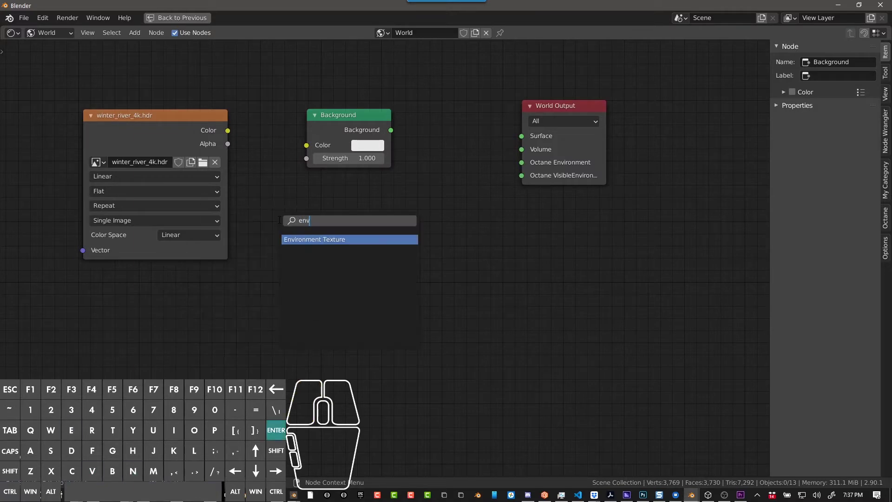
pyautogui.click(278, 219)
pyautogui.moveTo(315, 234); pyautogui.dragTo(176, 138)
pyautogui.moveTo(82, 144); pyautogui.dragTo(42, 141)
pyautogui.scroll(1, 119, 202)
pyautogui.moveTo(119, 202); pyautogui.dragTo(212, 194, button='middle')
pyautogui.scroll(-2, 212, 194)
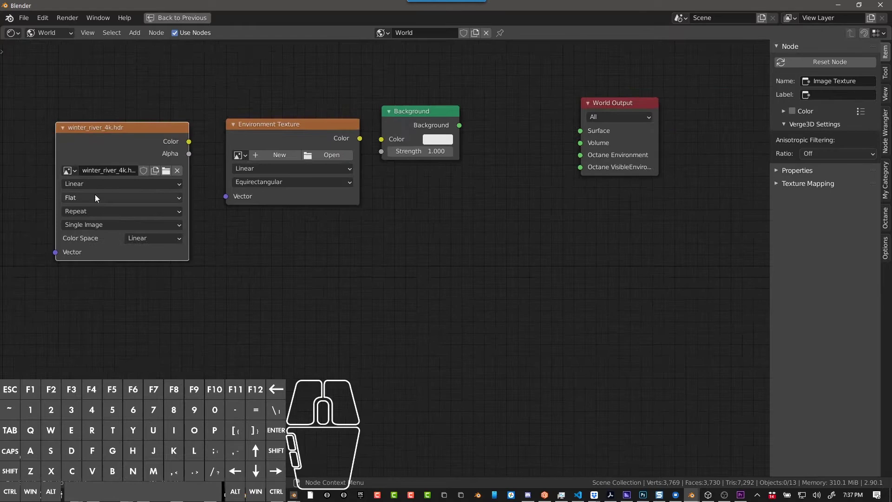
# Assign winter_river_4k.hdr to the Environment Texture node and delete the original Image Texture node
pyautogui.click(69, 171)
pyautogui.moveTo(83, 150); pyautogui.dragTo(79, 154)
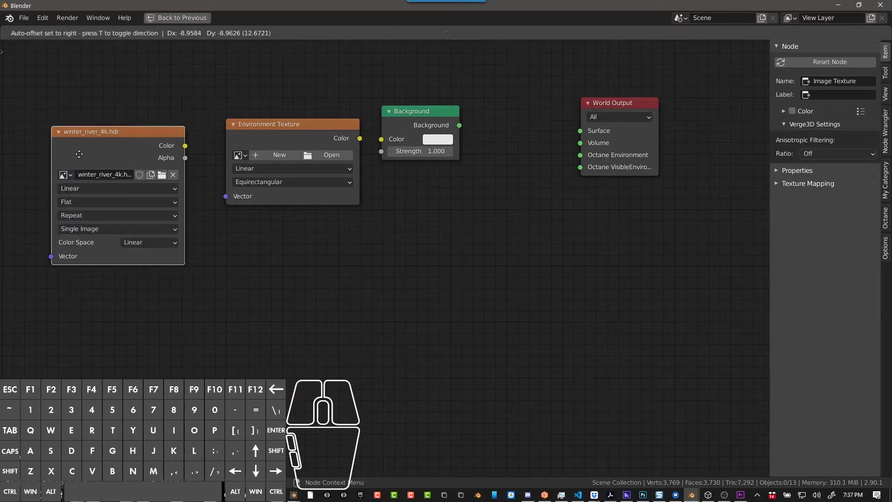
pyautogui.click(79, 153)
pyautogui.click(239, 155)
pyautogui.write('hdr')
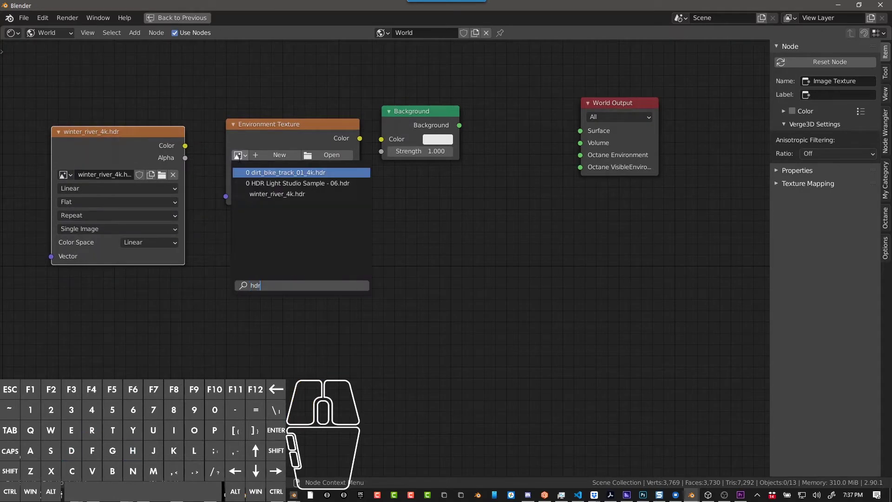
pyautogui.click(279, 194)
pyautogui.scroll(-1, 388, 226)
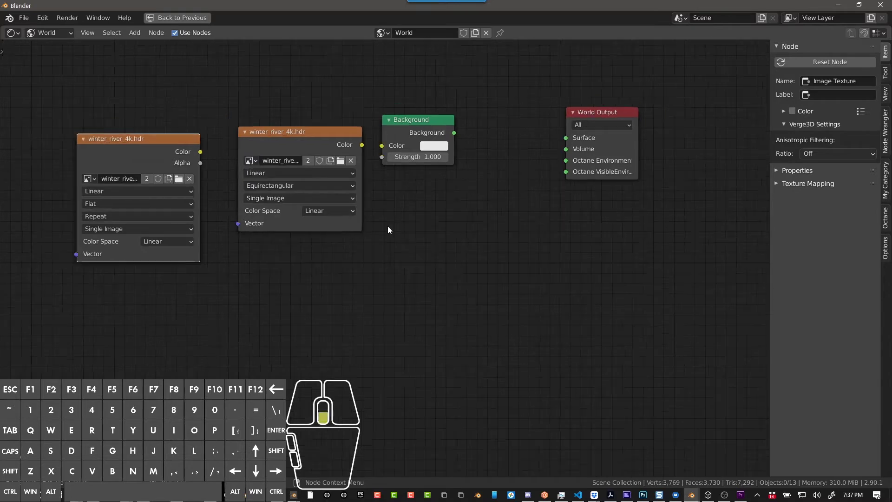
pyautogui.click(125, 150)
pyautogui.press('x')
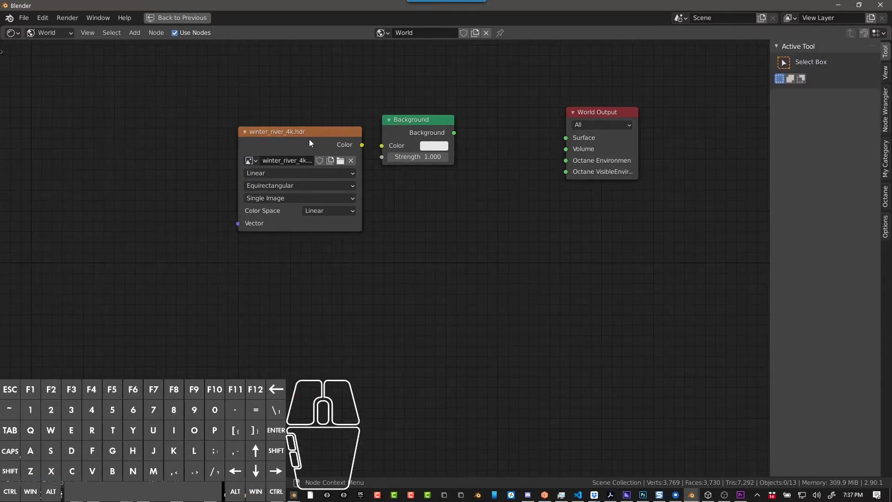
# Link the Environment Texture color to the Background color and Background to the World Output surface, with the output target All
pyautogui.moveTo(312, 132); pyautogui.dragTo(381, 145)
pyautogui.moveTo(453, 132); pyautogui.dragTo(565, 137)
pyautogui.click(584, 132)
pyautogui.click(597, 122)
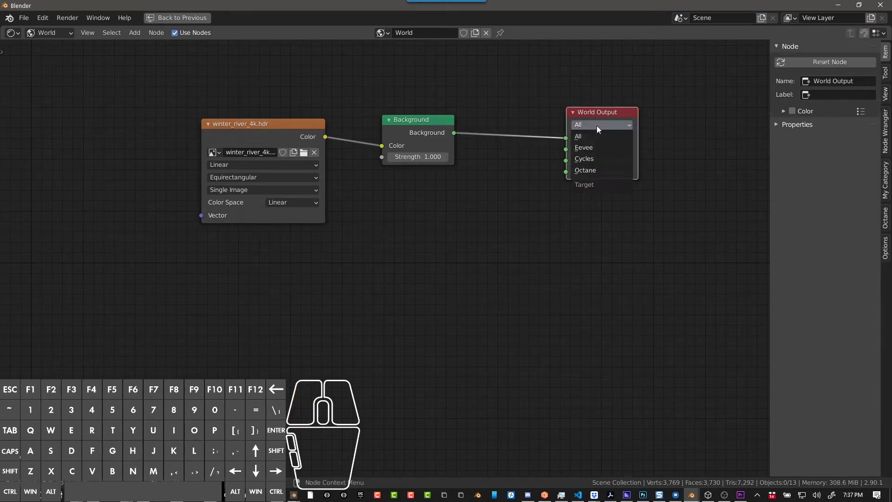
pyautogui.click(593, 138)
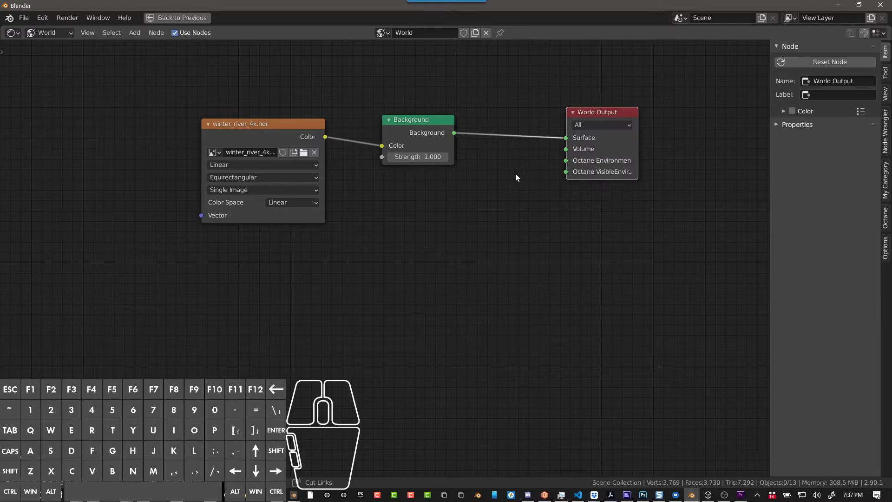
# Restore the full layout and inspect the HDR-lit scene around the red monkey head from another angle
pyautogui.click(178, 18)
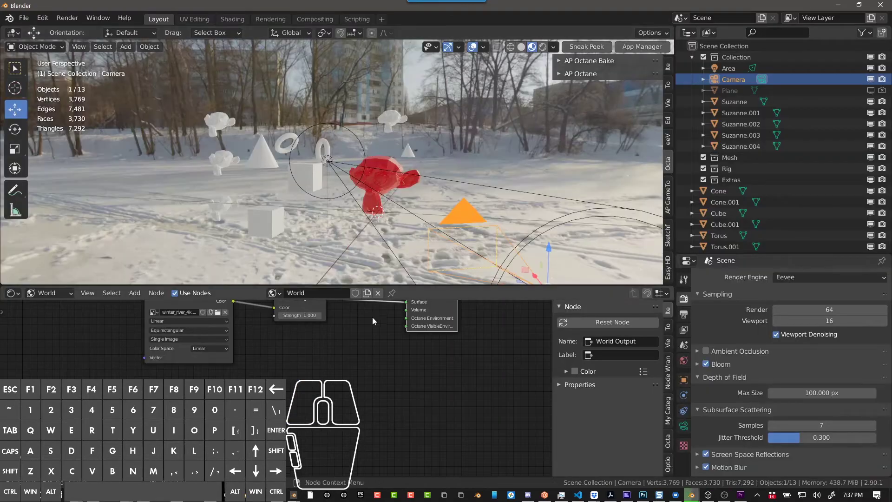
pyautogui.moveTo(337, 241); pyautogui.dragTo(386, 202, button='middle')
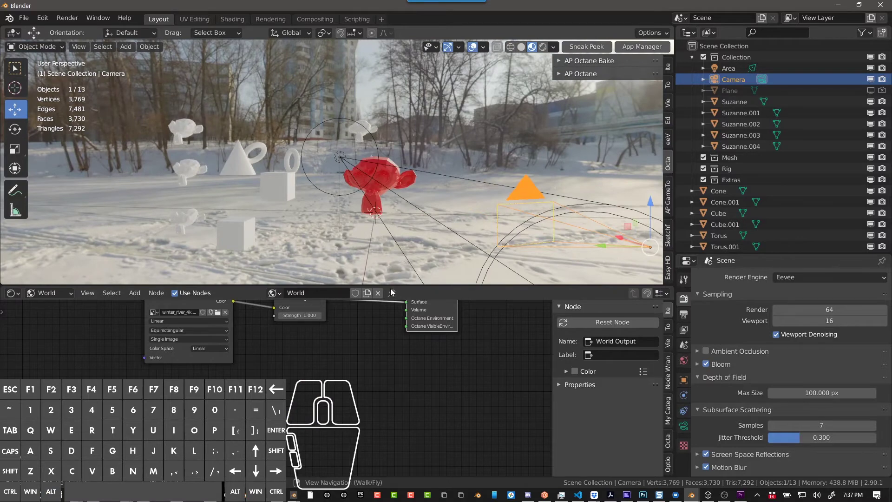
pyautogui.hotkey('ctrl', 'space')
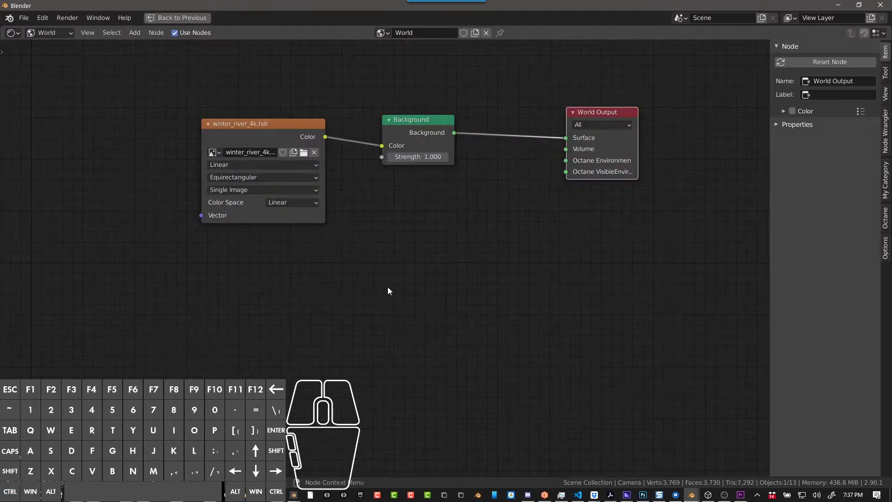
pyautogui.moveTo(387, 287); pyautogui.dragTo(374, 255, button='middle')
pyautogui.scroll(2, 376, 254)
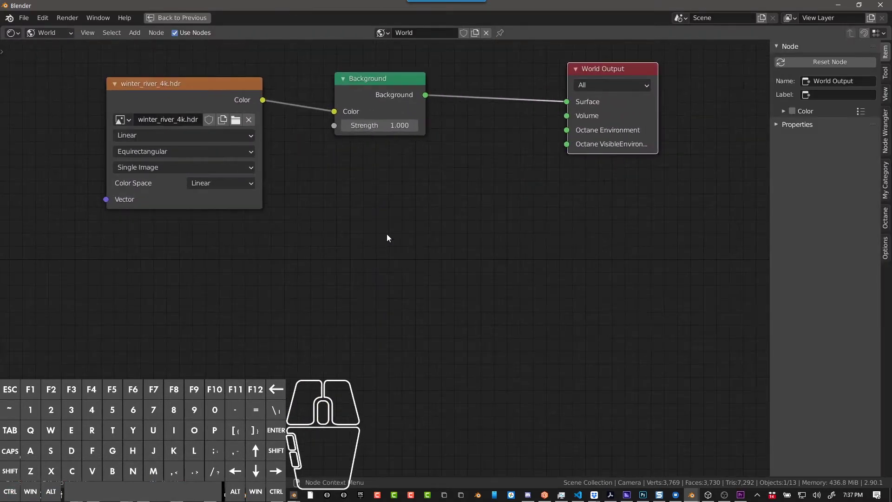
pyautogui.moveTo(392, 213); pyautogui.dragTo(400, 225, button='middle')
pyautogui.scroll(-1, 399, 225)
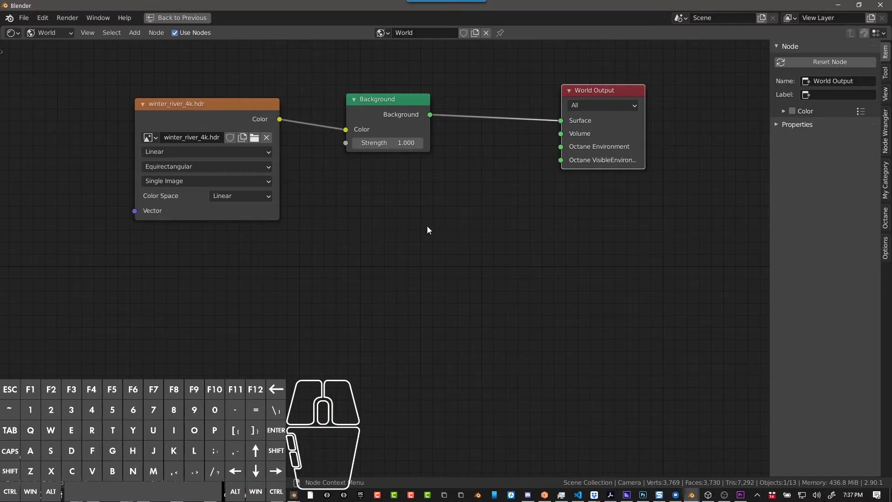
pyautogui.hotkey('shift', 'a')
pyautogui.press('Escape')
pyautogui.hotkey('ctrl', 'space')
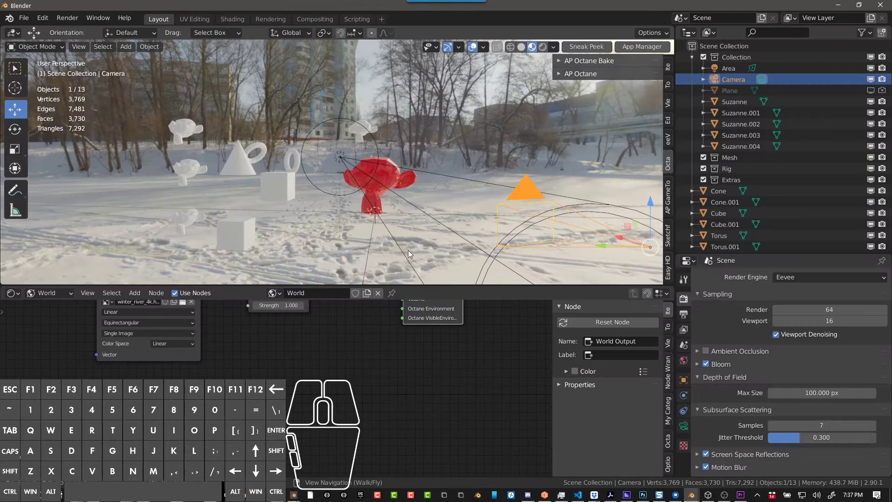
# Switch the viewport to the Octane rendered view with Octane as the render engine
pyautogui.press('z')
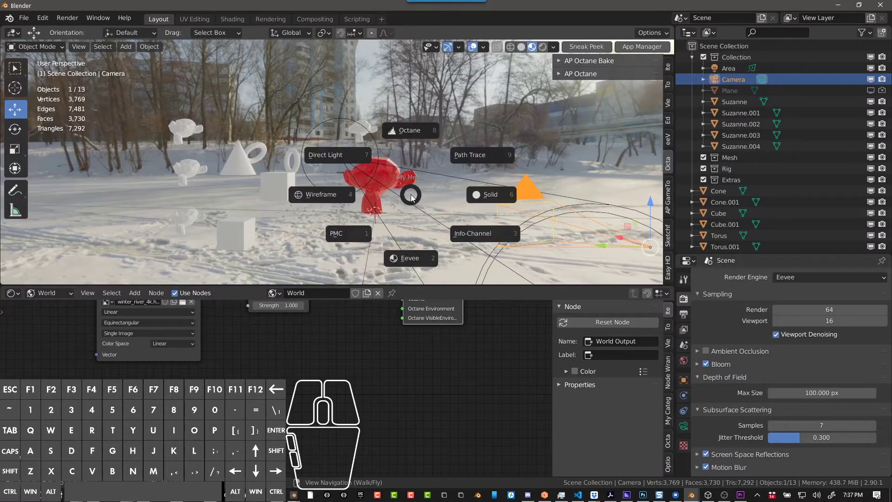
pyautogui.click(414, 135)
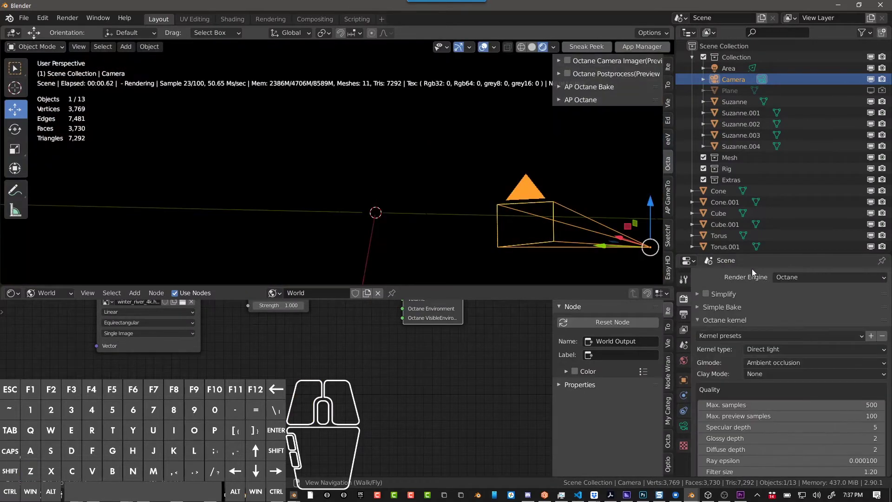
pyautogui.click(784, 276)
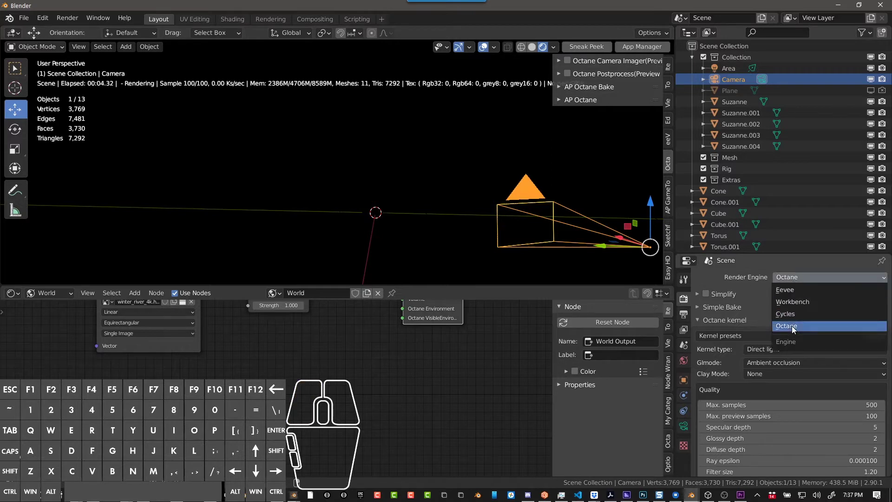
pyautogui.click(791, 326)
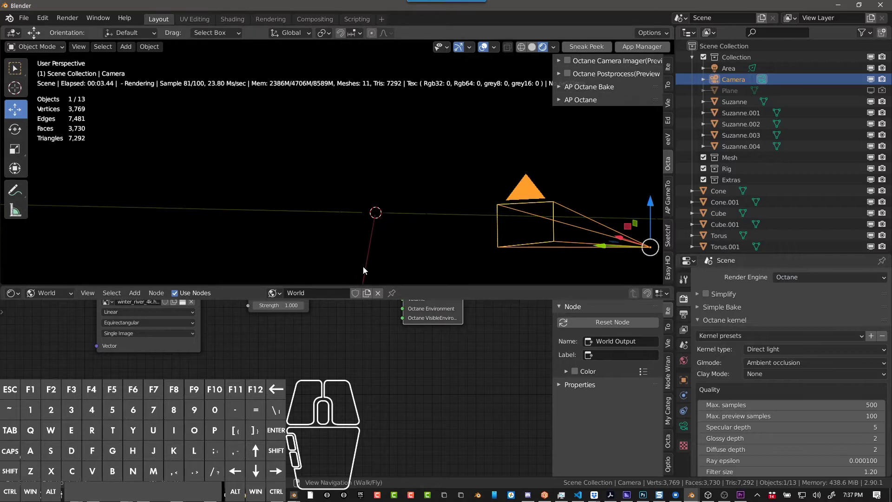
# Move the Environment Texture node up and add an Octane image texture node using winter_river_4k.hdr directly below it
pyautogui.hotkey('ctrl', 'space')
pyautogui.scroll(-2, 392, 228)
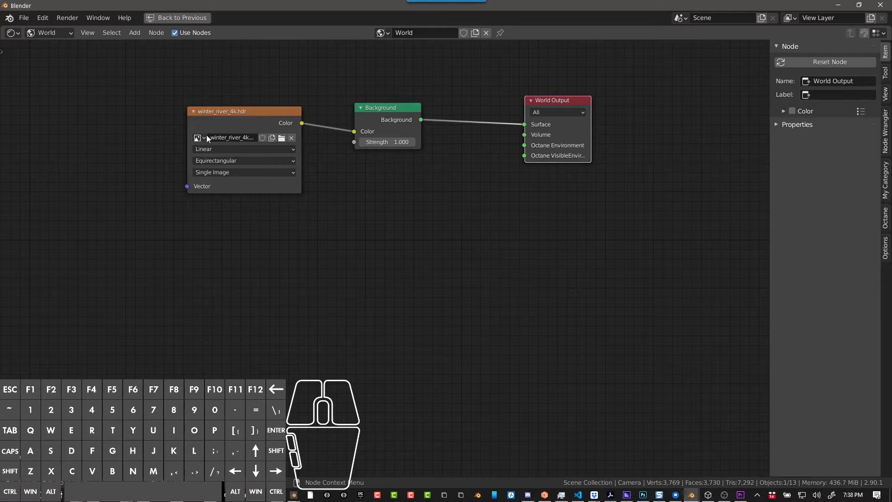
pyautogui.moveTo(224, 105); pyautogui.dragTo(238, 65)
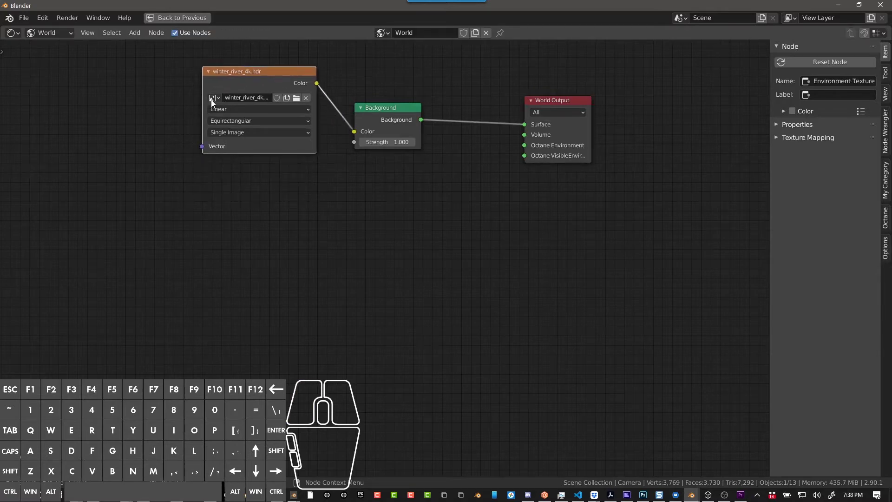
pyautogui.moveTo(210, 101); pyautogui.dragTo(213, 201)
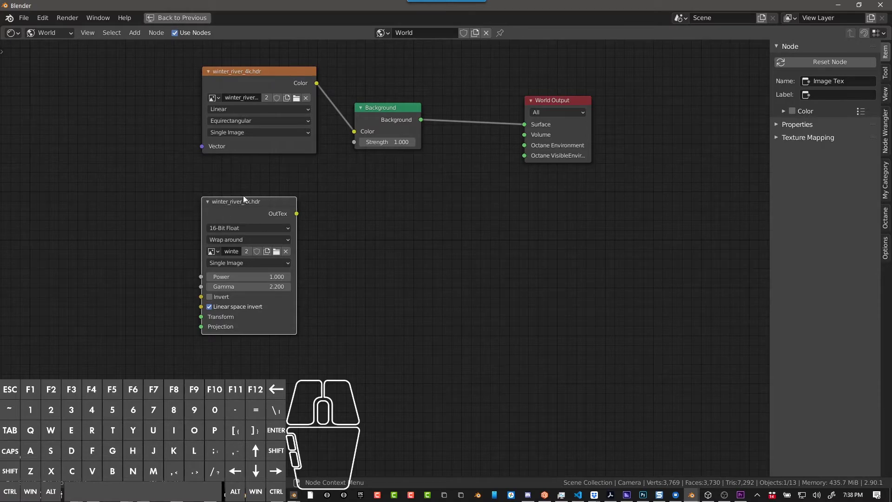
pyautogui.moveTo(204, 214); pyautogui.dragTo(202, 183)
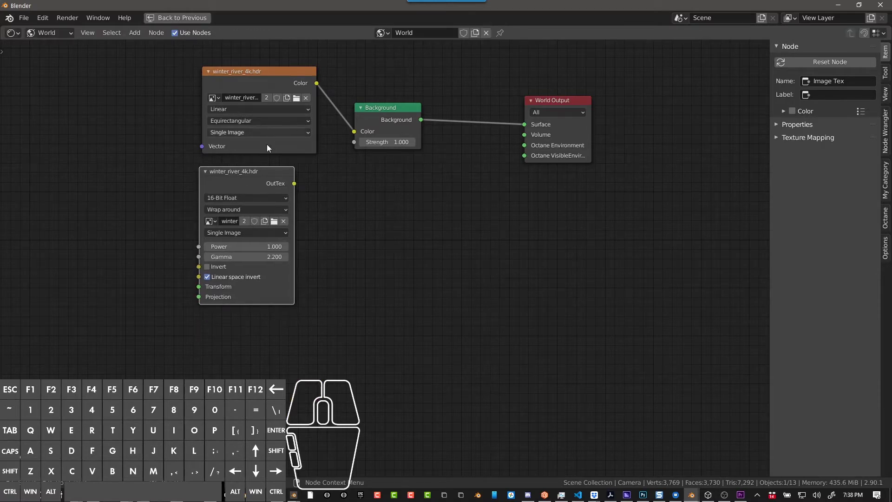
# Add a Texture Environment node, linking the Octane image node's OutTex to its Texture and its OutEnv to the World Output's Octane Environment
pyautogui.hotkey('shift', 'a')
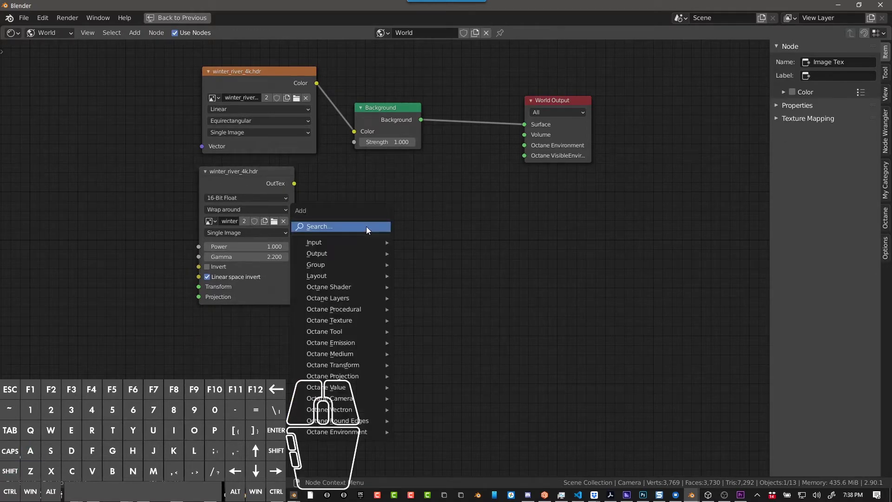
pyautogui.click(366, 227)
pyautogui.write('env')
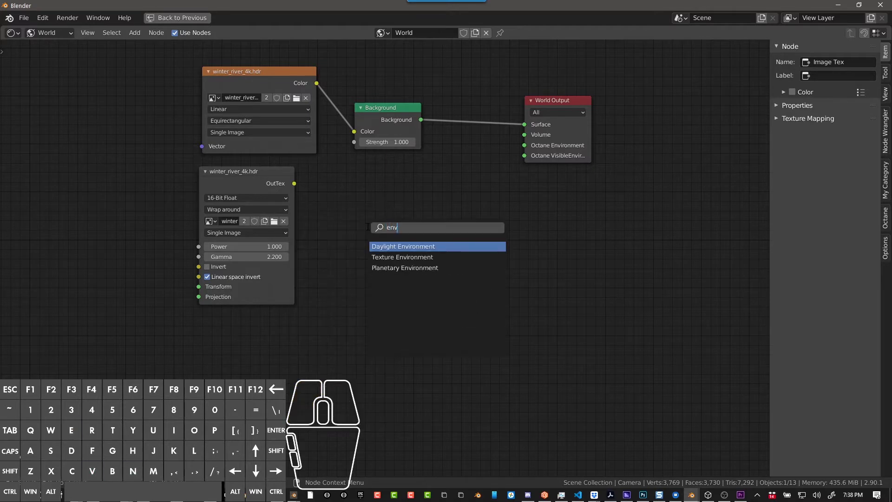
pyautogui.click(386, 257)
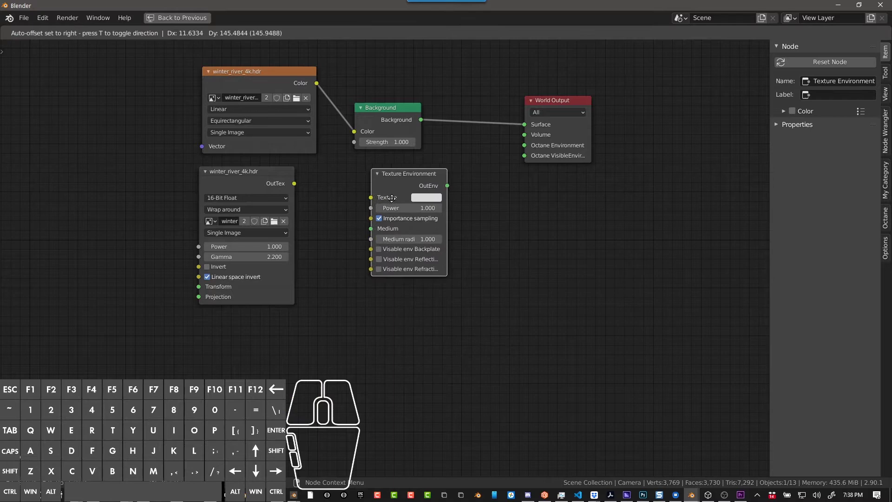
pyautogui.click(361, 208)
pyautogui.moveTo(294, 183); pyautogui.dragTo(358, 203)
pyautogui.moveTo(416, 193); pyautogui.dragTo(524, 145)
# Restore the full layout and compare the Octane and Eevee renders of the scene through the camera
pyautogui.hotkey('ctrl', 'space')
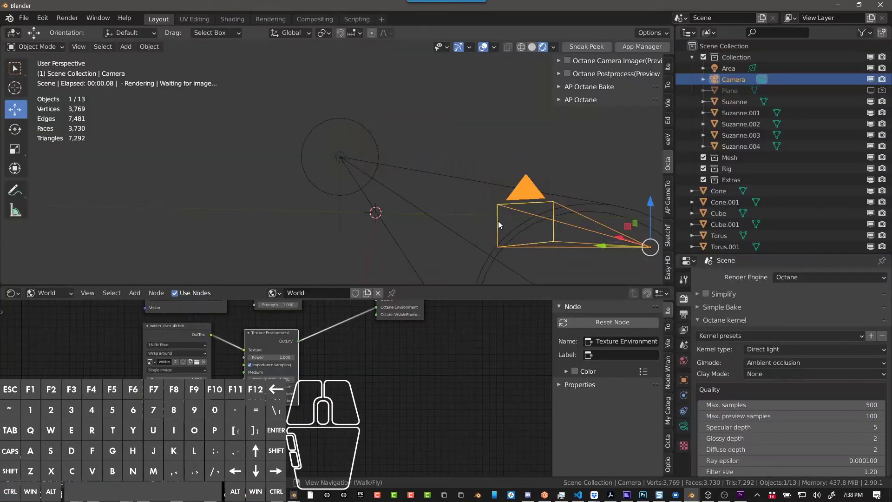
pyautogui.keyDown('alt'); pyautogui.moveTo(241, 210); pyautogui.dragTo(277, 216); pyautogui.keyUp('alt')
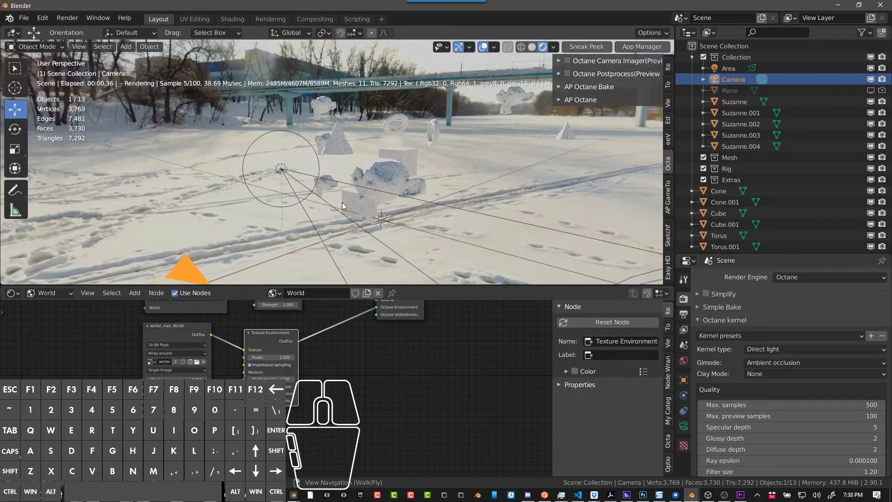
pyautogui.press('KP_0')
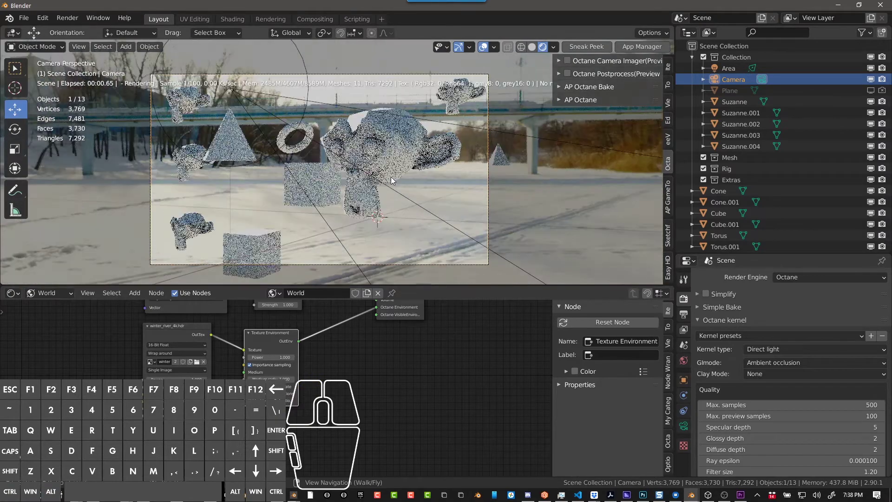
pyautogui.press('z')
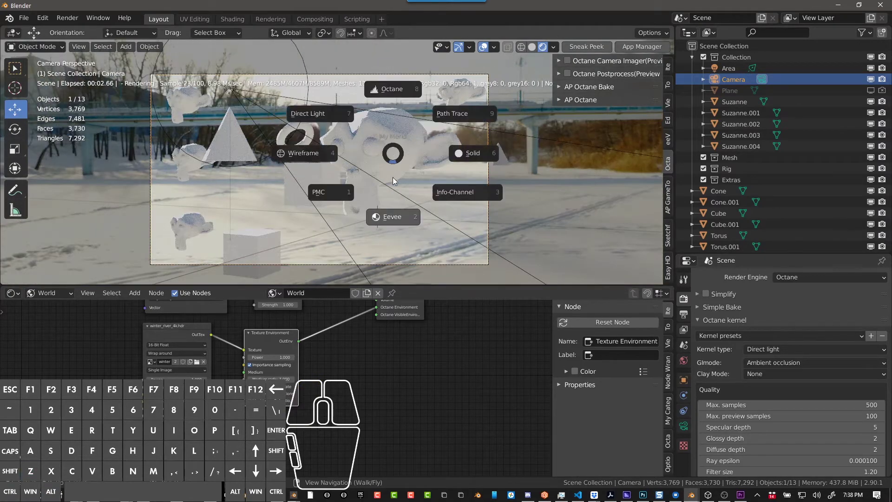
pyautogui.click(389, 218)
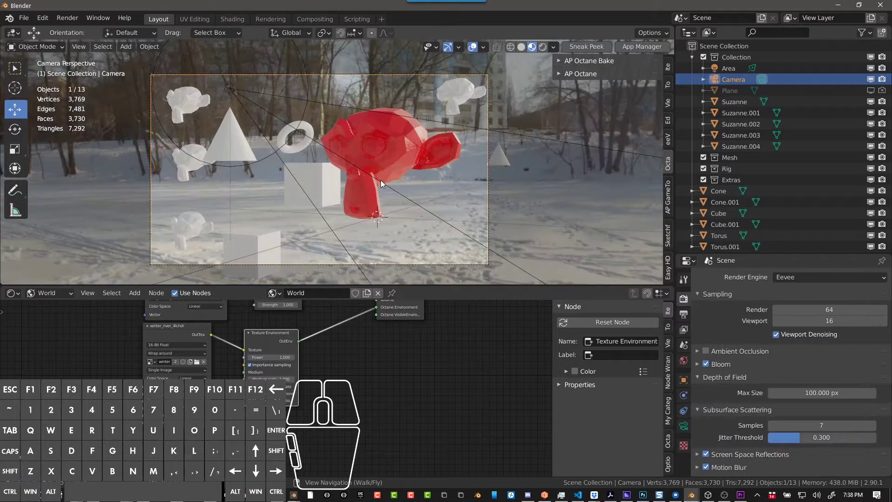
pyautogui.press('z')
pyautogui.click(394, 91)
pyautogui.press('z')
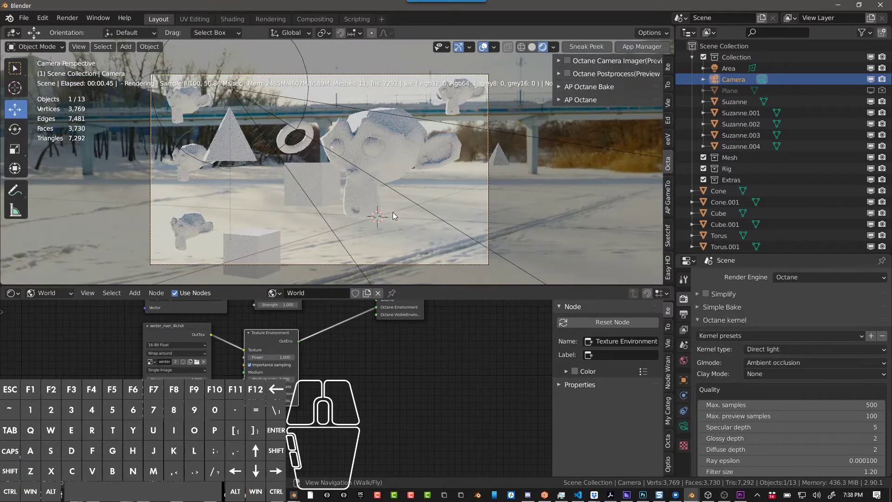
pyautogui.click(392, 217)
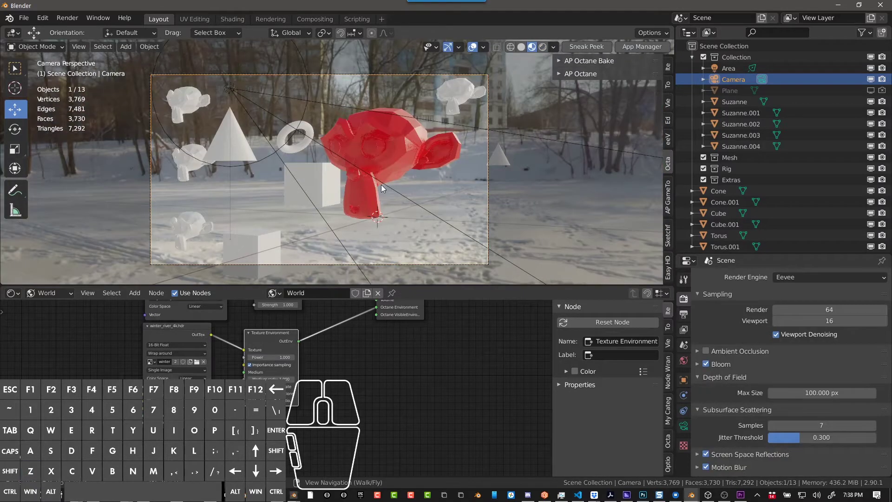
pyautogui.hotkey('ctrl', 'space')
pyautogui.moveTo(289, 205); pyautogui.dragTo(396, 204, button='middle')
pyautogui.hotkey('shift', 'a')
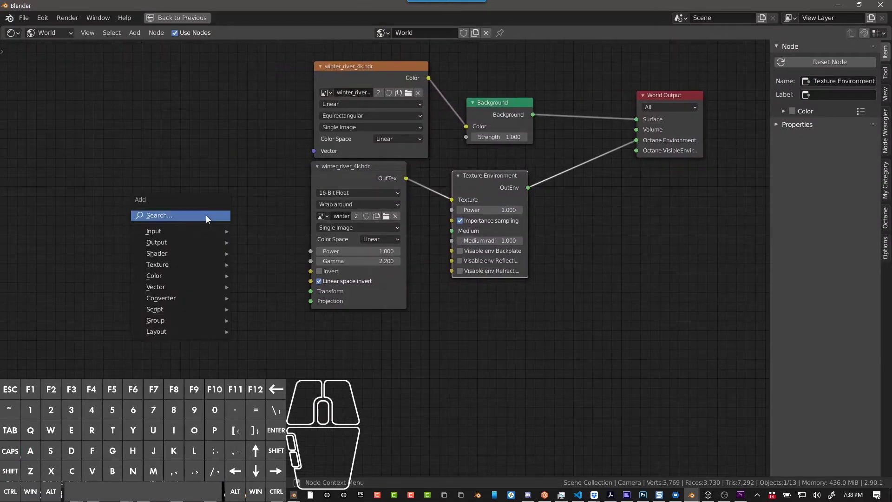
pyautogui.click(206, 215)
pyautogui.write('sph')
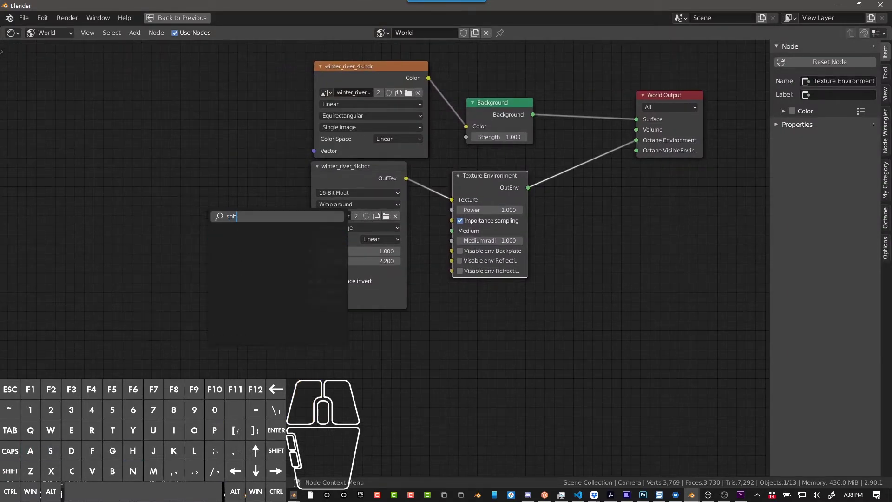
pyautogui.press('BackSpace')
pyautogui.press('BackSpace')
pyautogui.write('h')
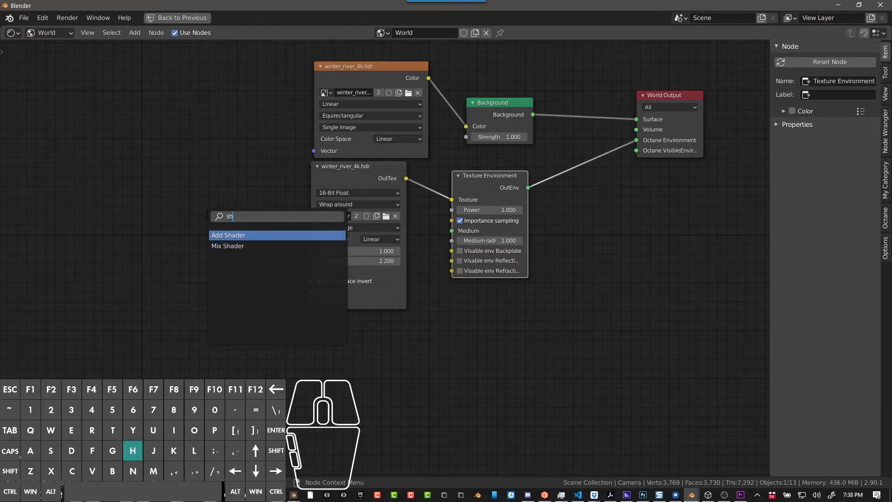
pyautogui.press('BackSpace')
pyautogui.press('BackSpace')
pyautogui.click(194, 213)
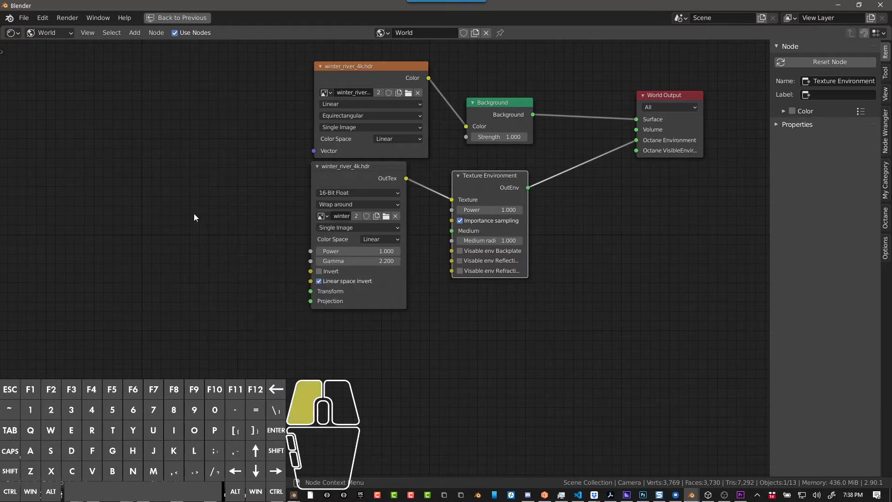
pyautogui.hotkey('shift', 'a')
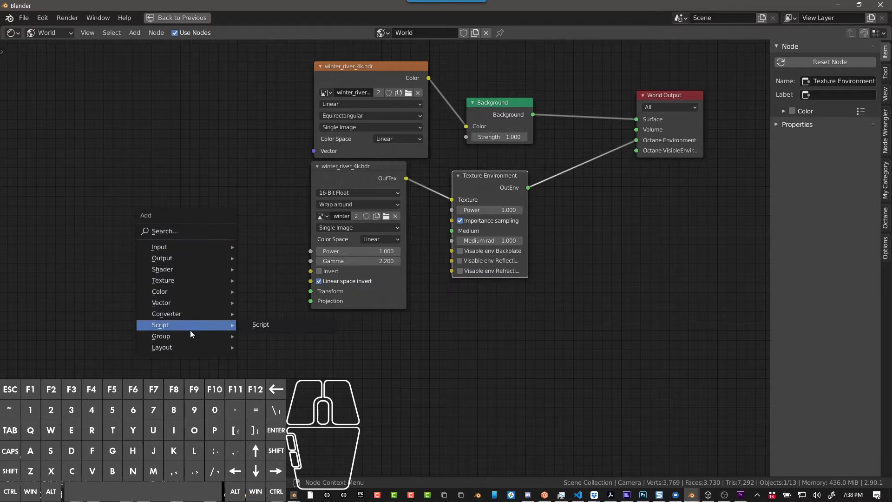
pyautogui.click(277, 252)
# Restore the full layout and switch the viewport from Eevee back to the Octane rendered view
pyautogui.hotkey('ctrl', 'space')
pyautogui.press('z')
pyautogui.click(374, 75)
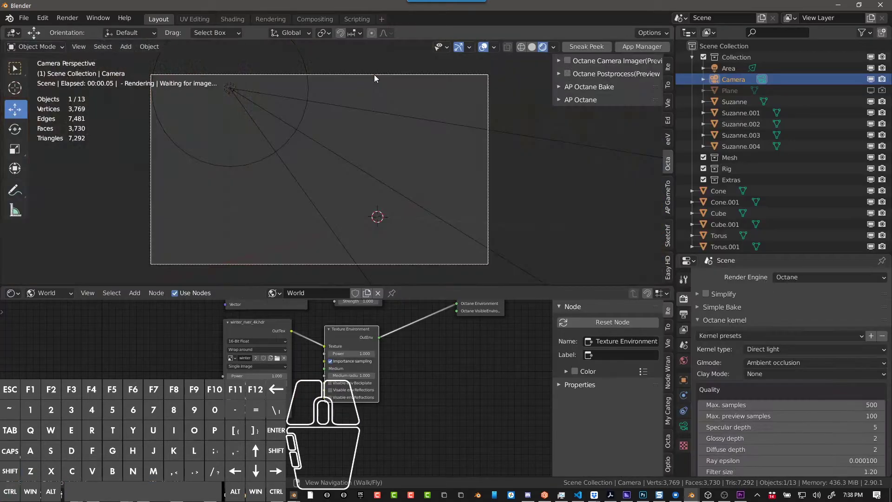
# Add a Spherical Projection node and link its OutProjection to the Projection input of the Octane image node
pyautogui.hotkey('ctrl', 'space')
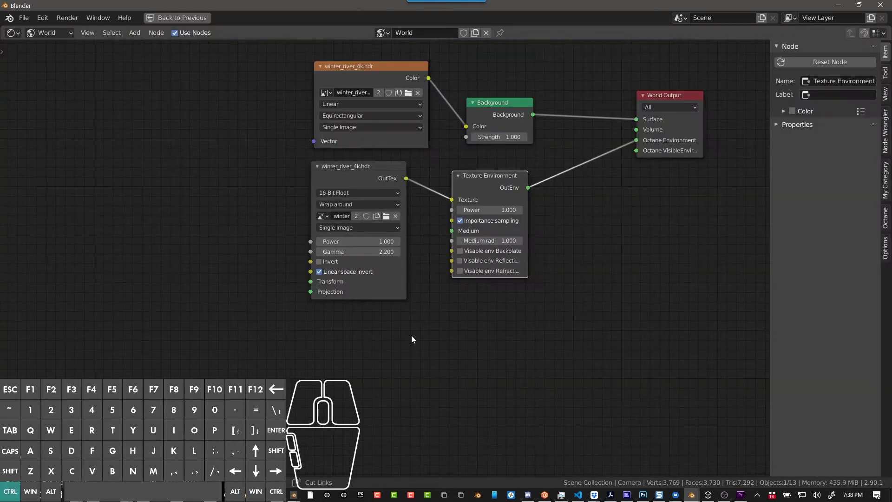
pyautogui.hotkey('shift', 'a')
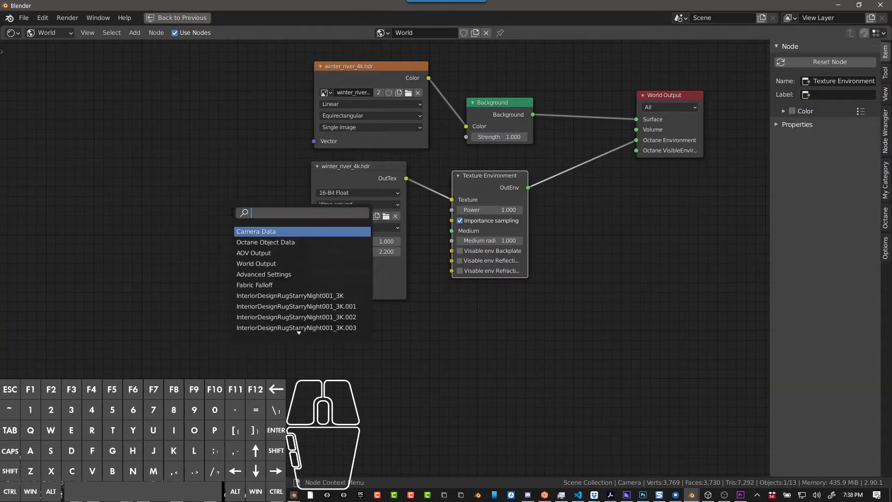
pyautogui.write('spher')
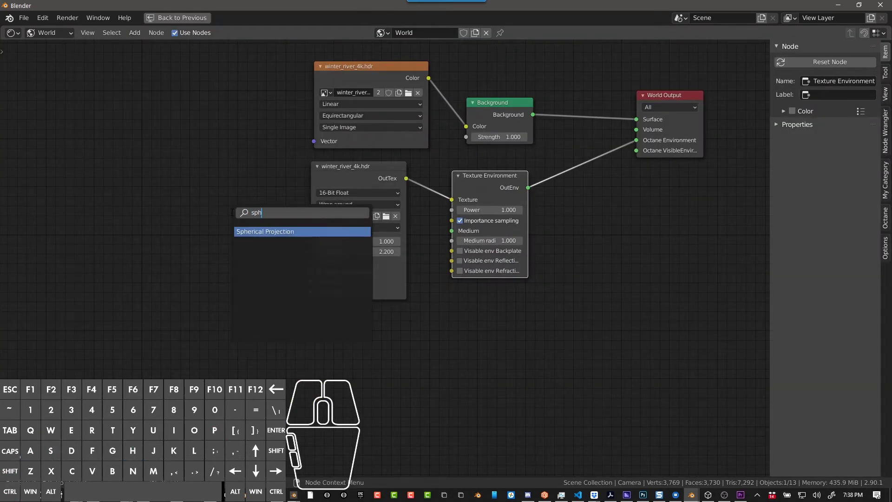
pyautogui.press('Return')
pyautogui.click(198, 242)
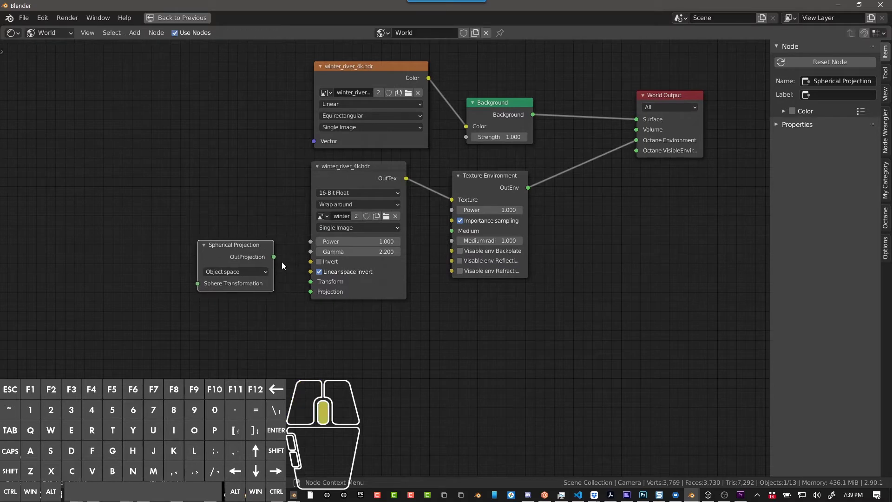
pyautogui.scroll(2, 281, 261)
pyautogui.moveTo(272, 213); pyautogui.dragTo(312, 249)
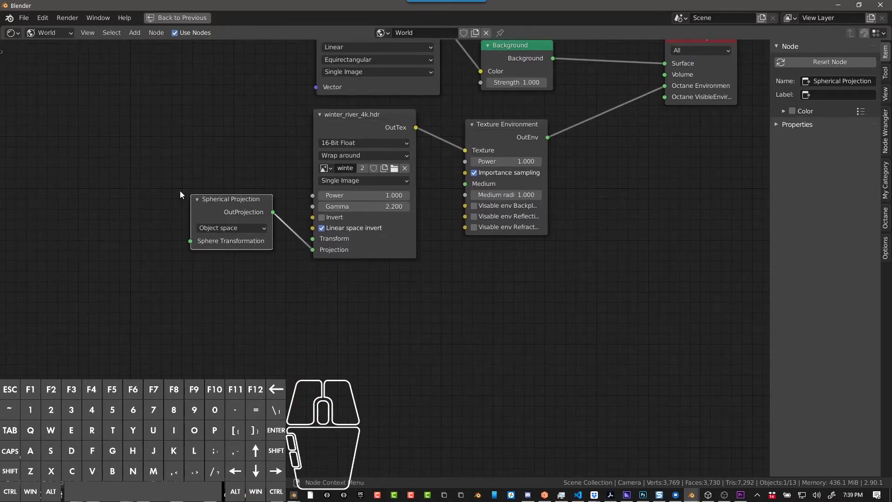
# Add a Full Transform node and link its OutTransform to the Sphere Transformation input of the Spherical Projection node
pyautogui.hotkey('shift', 'a')
pyautogui.click(170, 194)
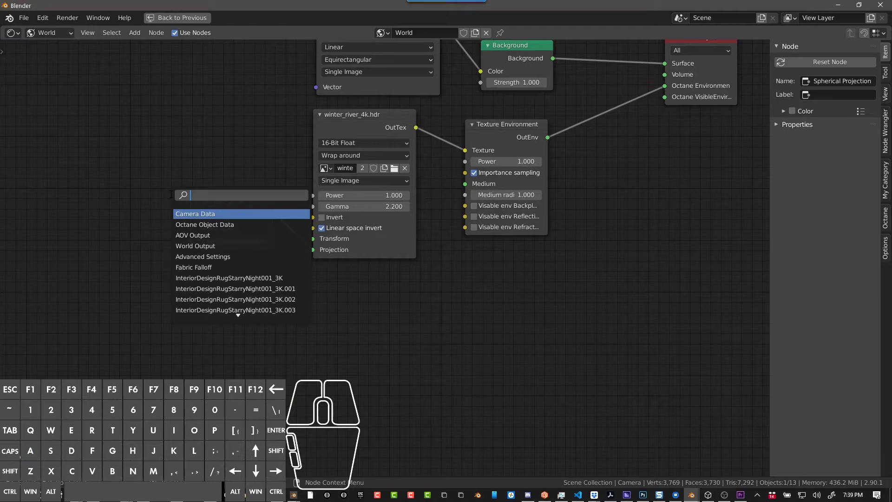
pyautogui.write('full')
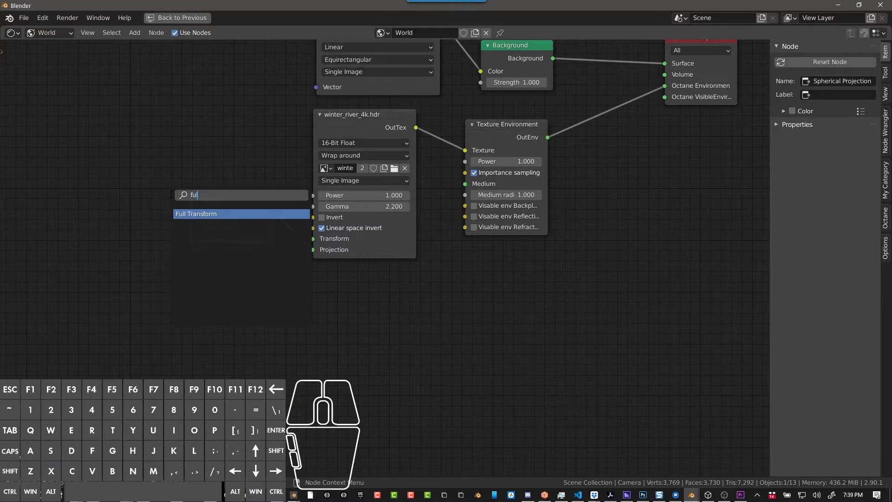
pyautogui.press('Return')
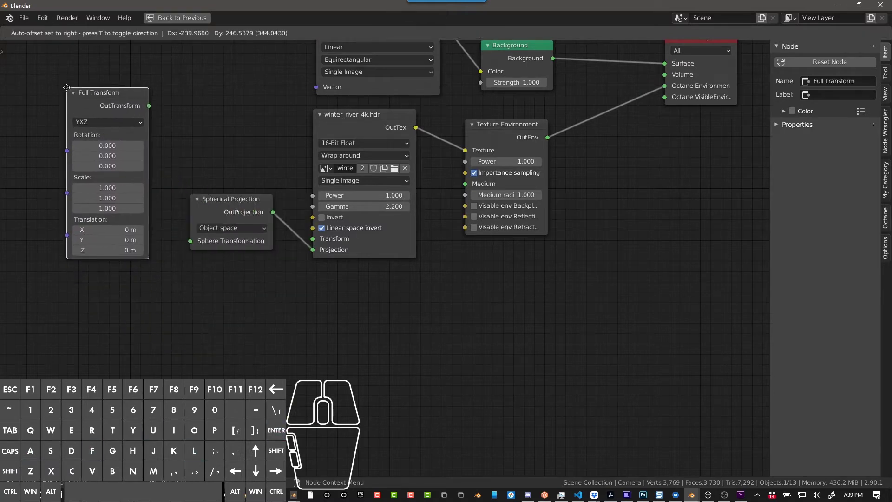
pyautogui.click(66, 89)
pyautogui.moveTo(148, 109); pyautogui.dragTo(164, 124)
pyautogui.moveTo(190, 222); pyautogui.dragTo(191, 241)
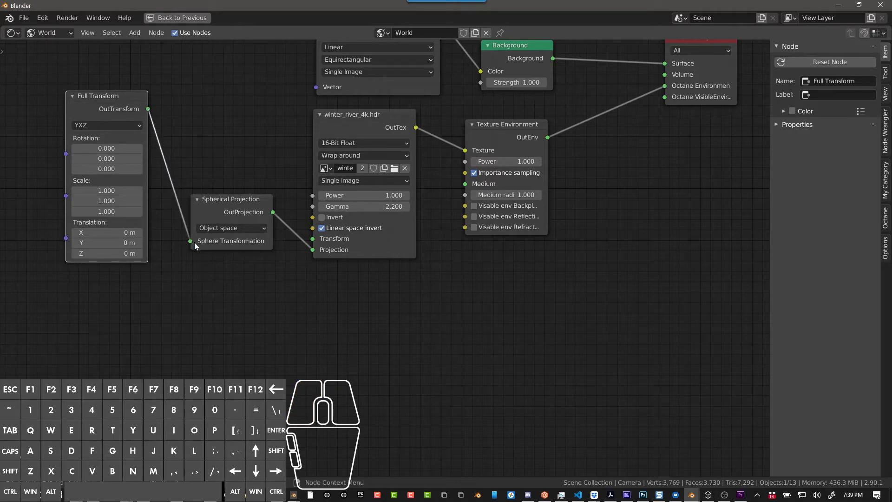
# Restore the full layout, enlarge the node editor, and set the Full Transform node's Y rotation to -90
pyautogui.hotkey('ctrl', 'space')
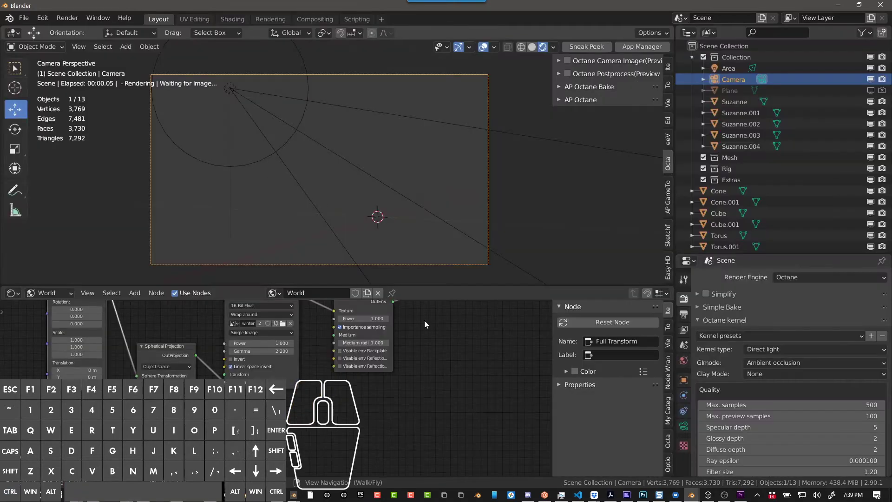
pyautogui.moveTo(376, 342); pyautogui.dragTo(430, 336, button='middle')
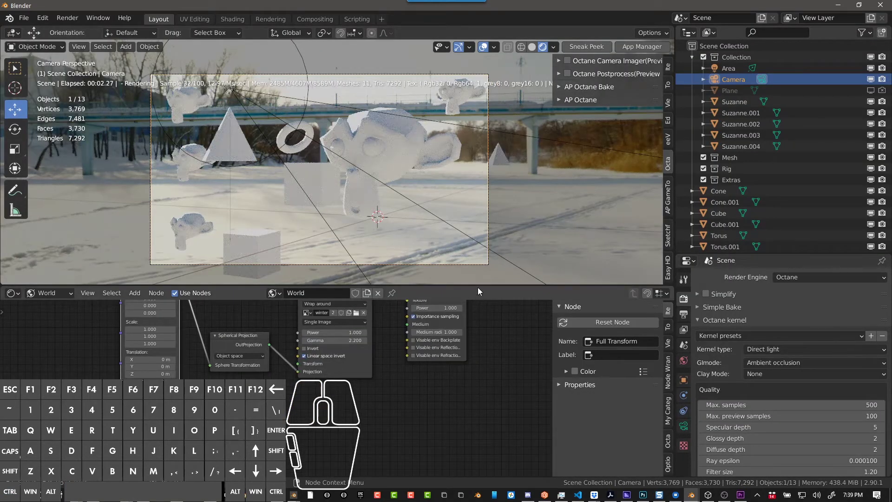
pyautogui.moveTo(478, 285); pyautogui.dragTo(394, 174)
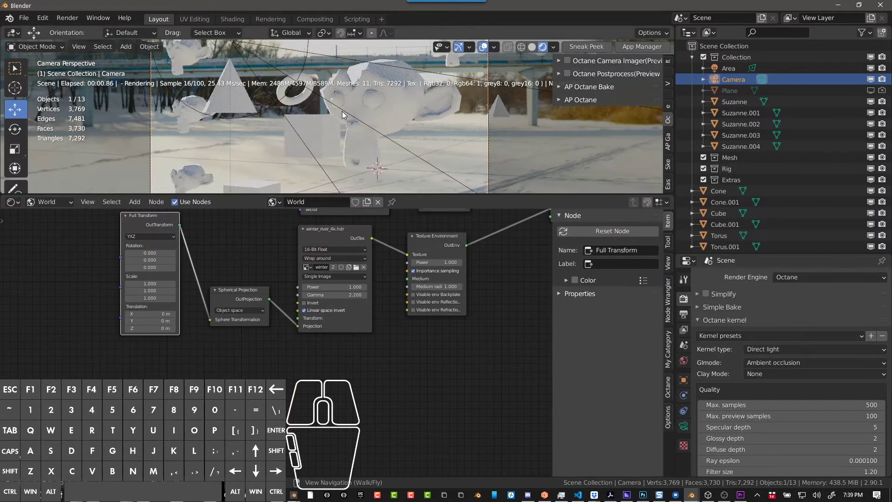
pyautogui.click(156, 260)
pyautogui.click(154, 260)
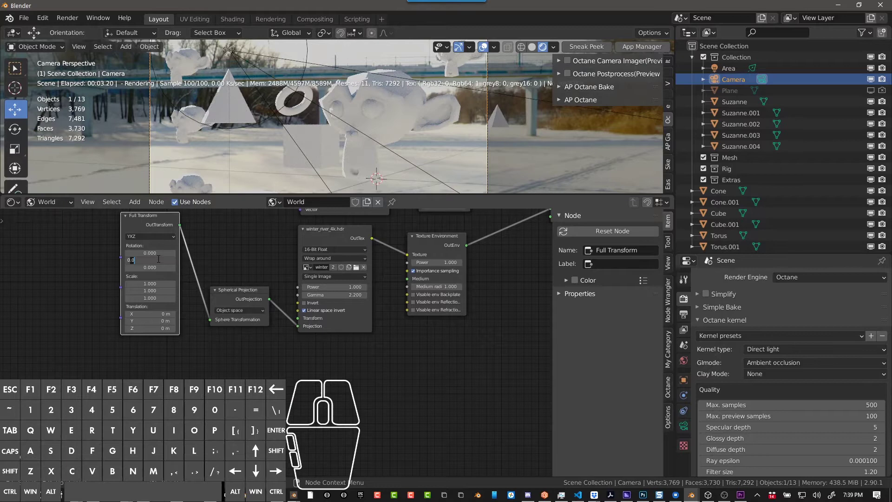
pyautogui.moveTo(148, 261); pyautogui.dragTo(114, 264)
pyautogui.write('-90')
pyautogui.press('Return')
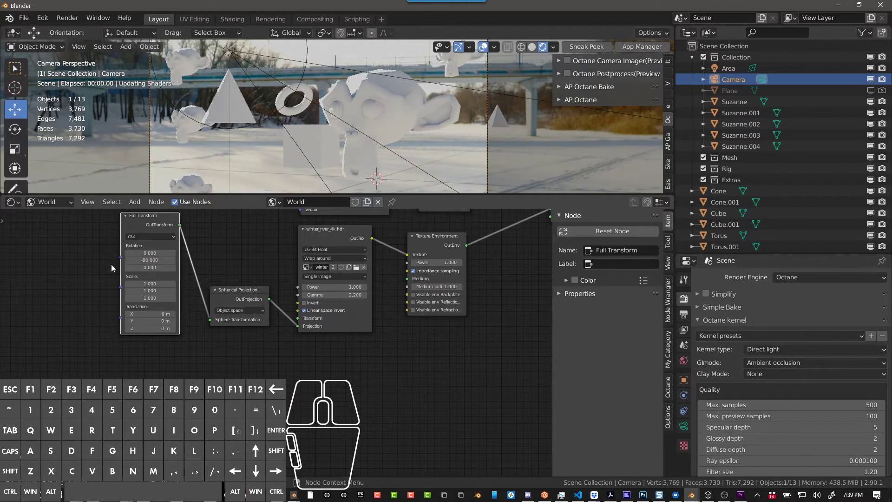
pyautogui.click(396, 297)
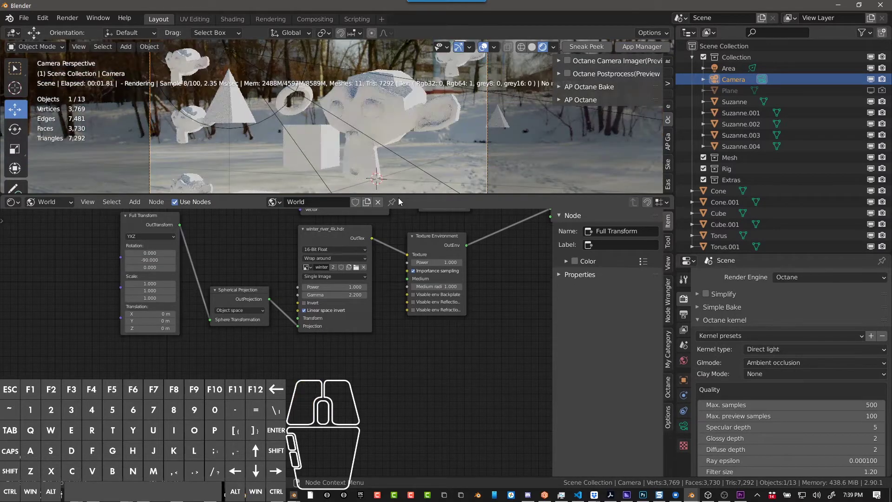
# Maximize the 3D viewport and compare the background alignment between the Octane and Eevee renders through the camera
pyautogui.hotkey('ctrl', 'space')
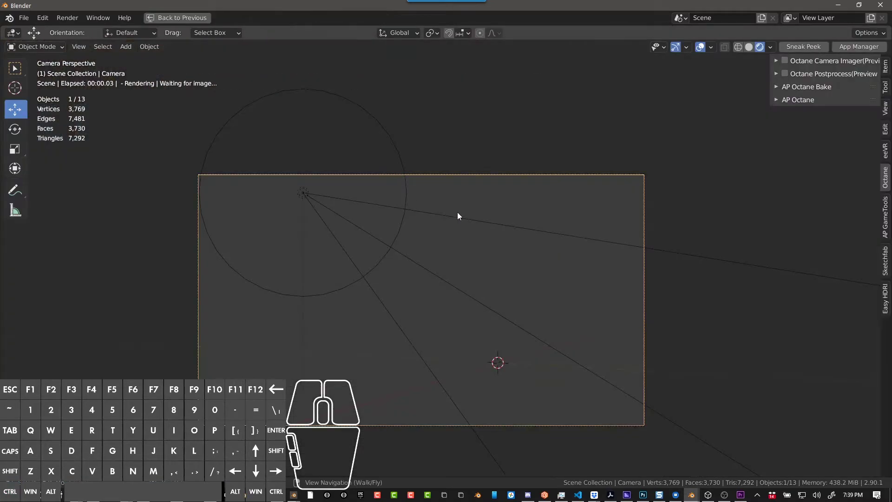
pyautogui.keyDown('shift'); pyautogui.moveTo(453, 175); pyautogui.dragTo(446, 139, button='middle'); pyautogui.keyUp('shift')
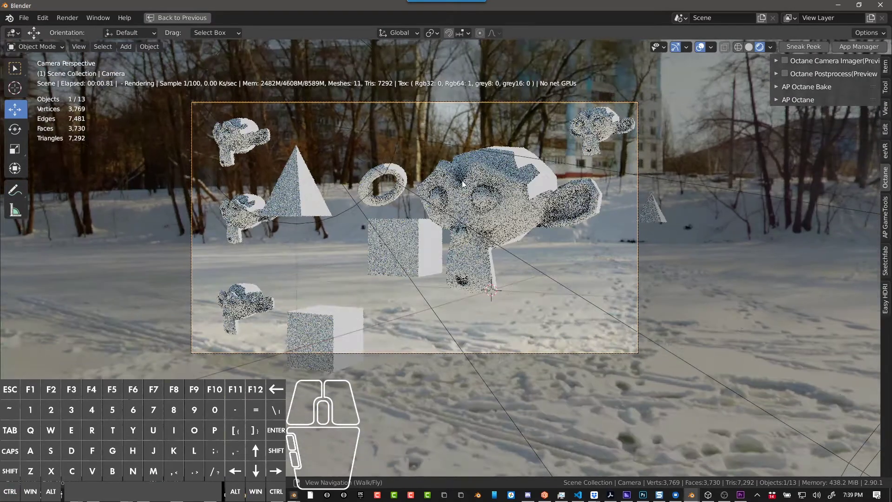
pyautogui.press('z')
pyautogui.click(461, 288)
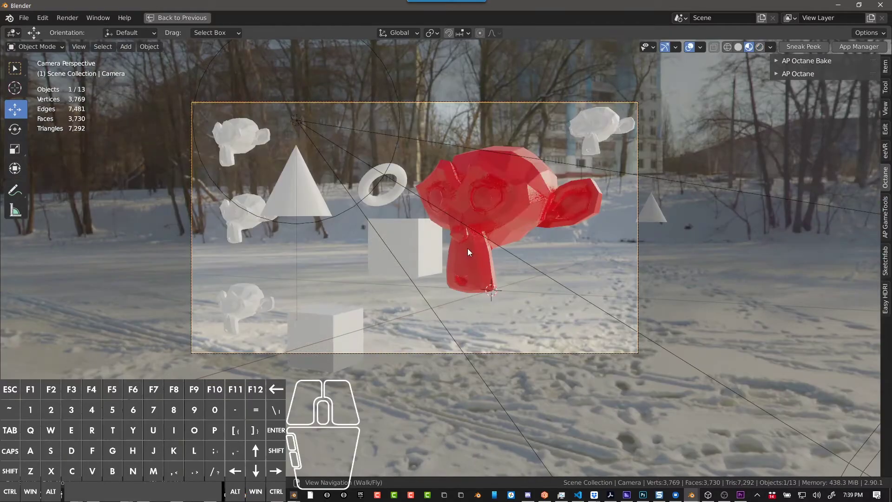
pyautogui.press('z')
pyautogui.click(465, 171)
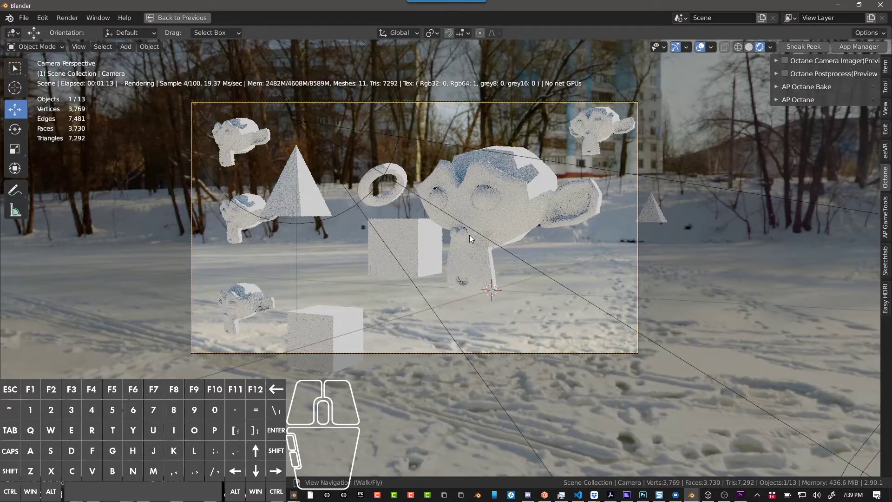
pyautogui.press('z')
pyautogui.click(470, 298)
pyautogui.press('z')
pyautogui.click(468, 159)
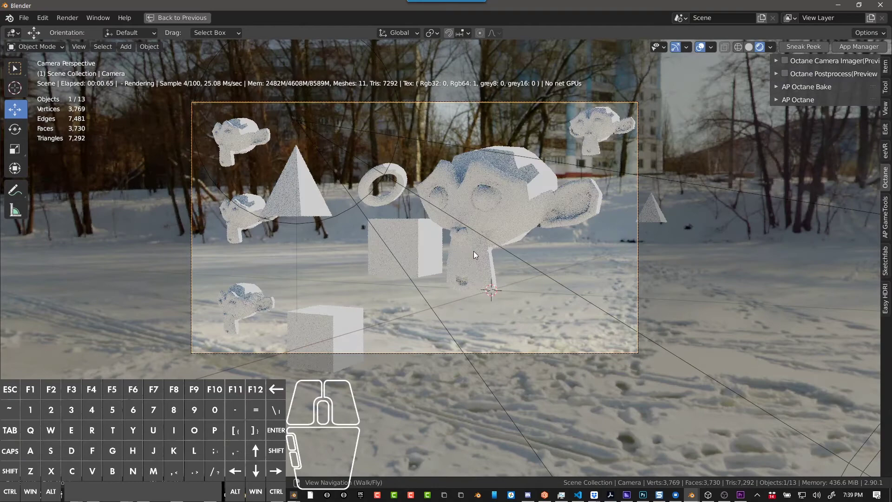
pyautogui.press('z')
pyautogui.click(477, 358)
pyautogui.press('z')
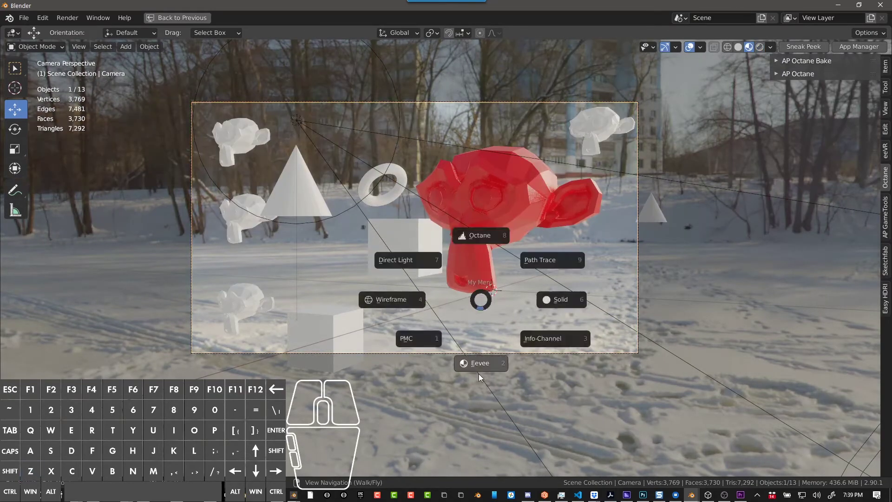
pyautogui.click(479, 294)
# Restore the full layout and switch the viewport from Eevee to the Octane rendered view
pyautogui.hotkey('ctrl', 'space')
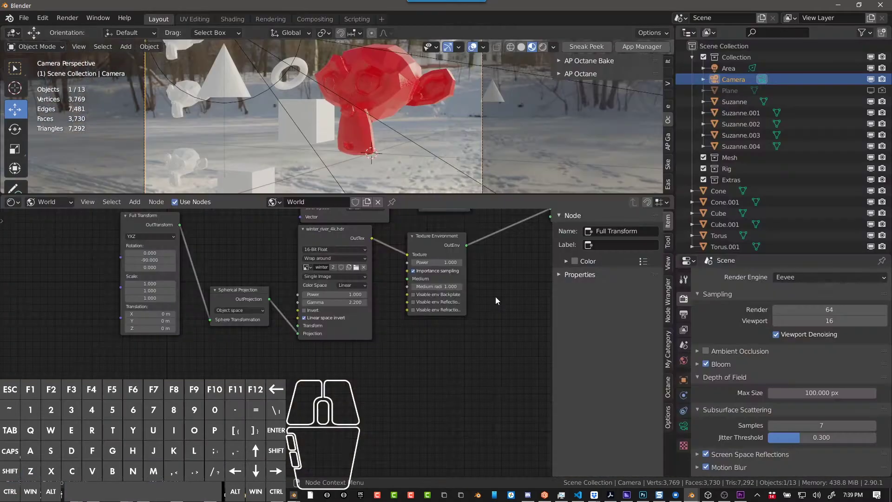
pyautogui.scroll(3, 277, 277)
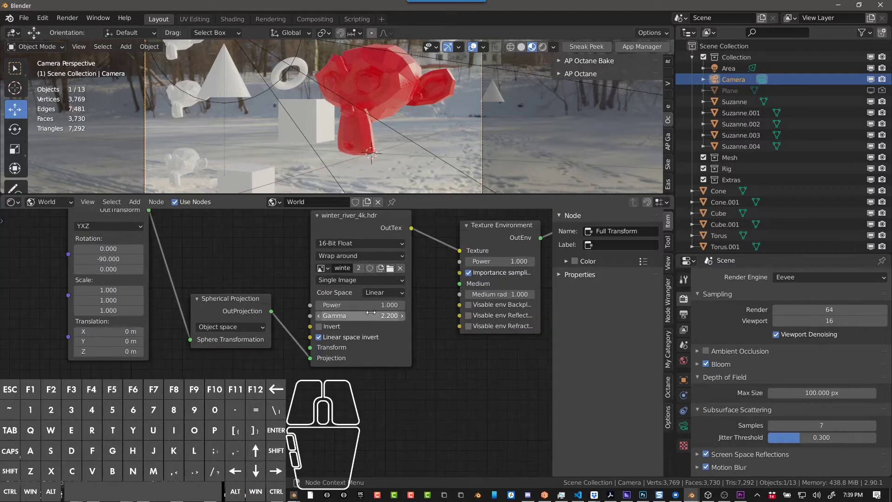
pyautogui.click(375, 316)
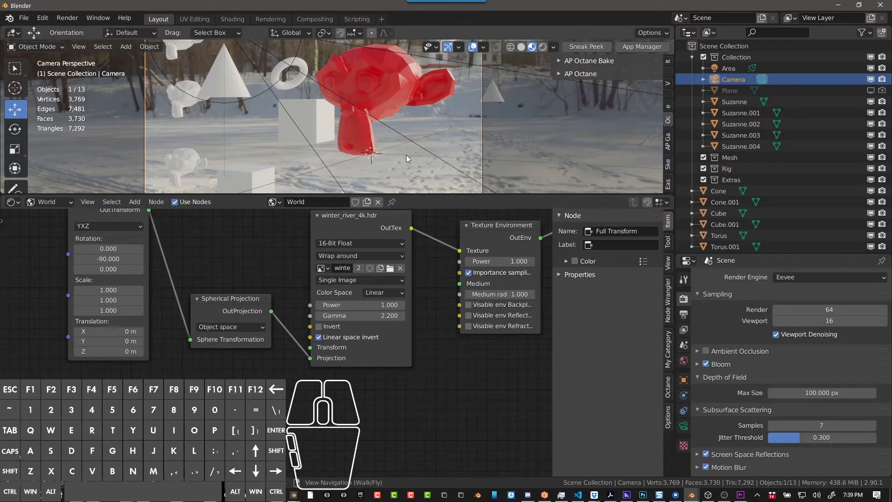
pyautogui.press('z')
pyautogui.click(408, 91)
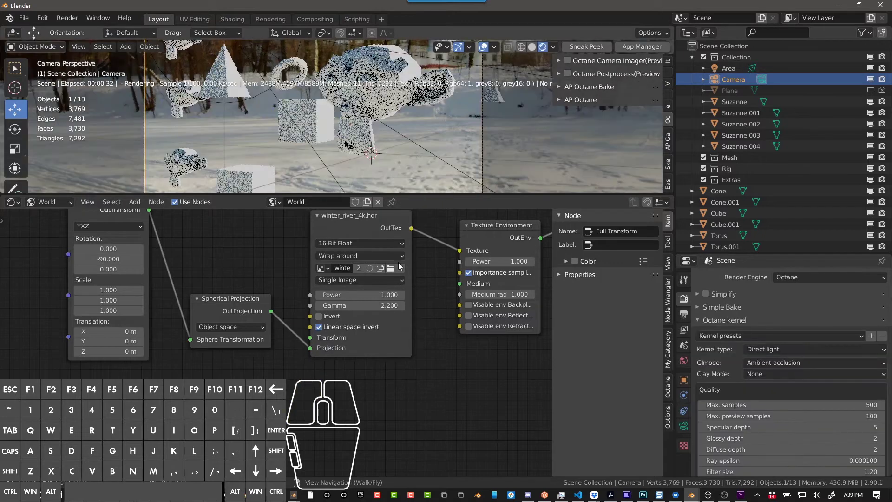
# Try a Gamma of 1 on the Octane winter_river_4k.hdr image node and set it back to 2.2
pyautogui.click(373, 307)
pyautogui.write('1')
pyautogui.press('Return')
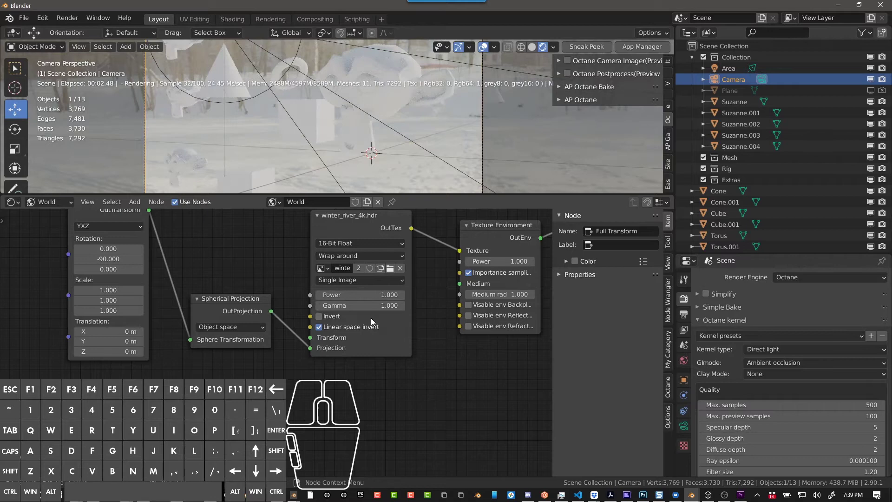
pyautogui.click(370, 306)
pyautogui.write('2.2')
pyautogui.press('Return')
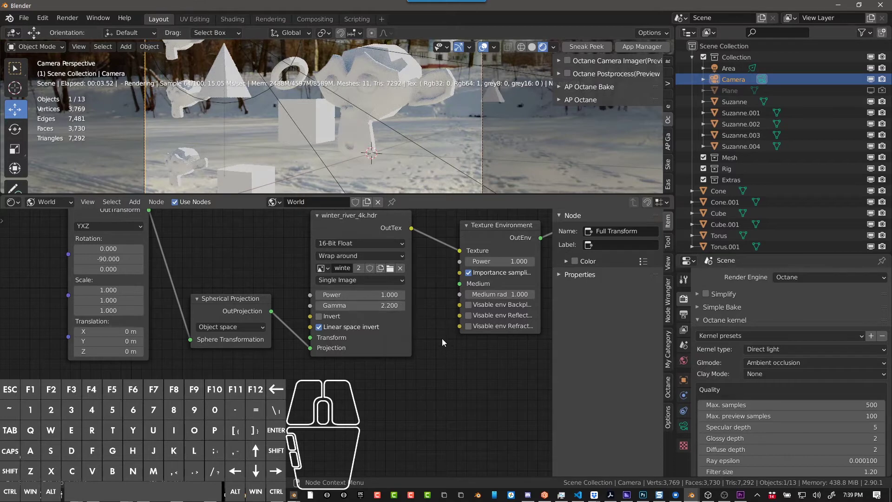
# Maximize the node editor and tidy the world nodes by spacing out the two winter_river_4k.hdr image nodes and the Texture Environment node
pyautogui.scroll(-5, 277, 305)
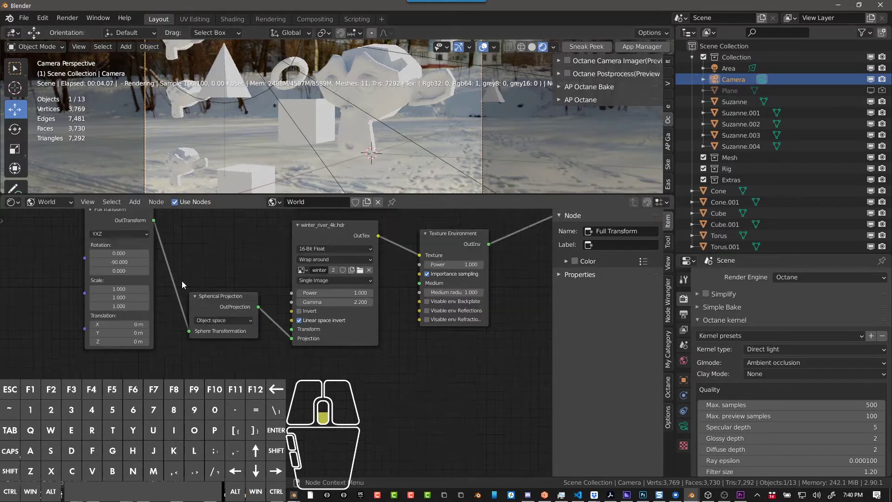
pyautogui.moveTo(276, 302); pyautogui.dragTo(309, 279, button='middle')
pyautogui.hotkey('ctrl', 'space')
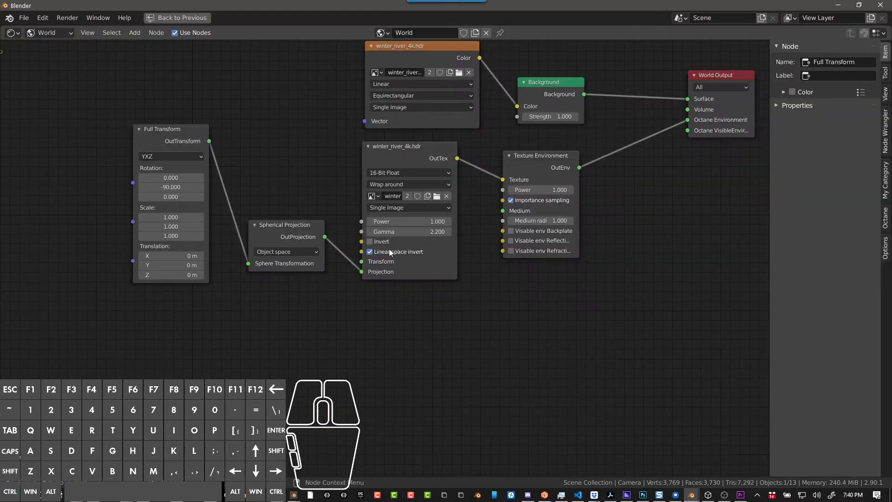
pyautogui.scroll(-2, 389, 249)
pyautogui.moveTo(389, 249); pyautogui.dragTo(305, 301, button='middle')
pyautogui.scroll(-3, 343, 255)
pyautogui.moveTo(444, 228); pyautogui.dragTo(423, 240, button='middle')
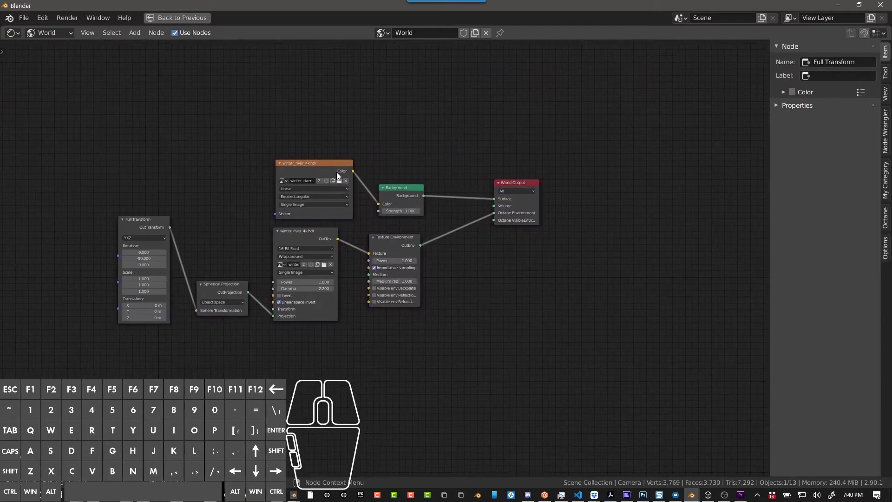
pyautogui.moveTo(336, 172); pyautogui.dragTo(315, 159)
pyautogui.moveTo(321, 231); pyautogui.dragTo(308, 221)
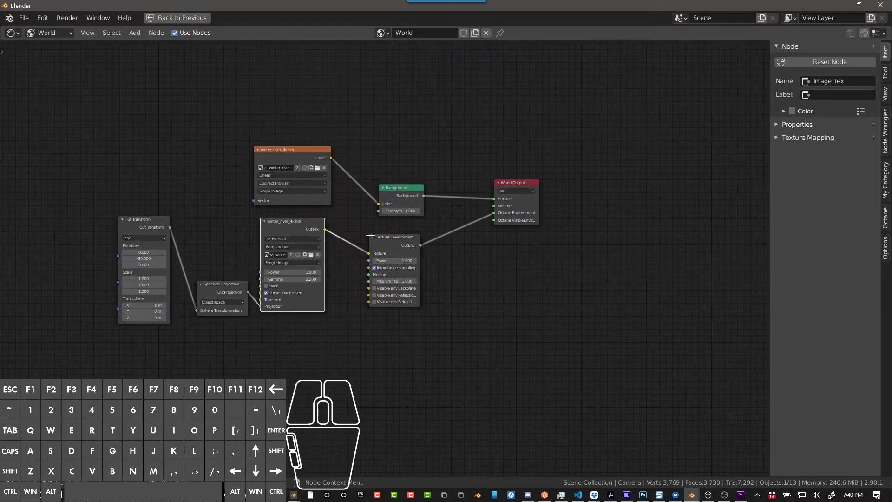
pyautogui.click(370, 236)
pyautogui.scroll(2, 371, 213)
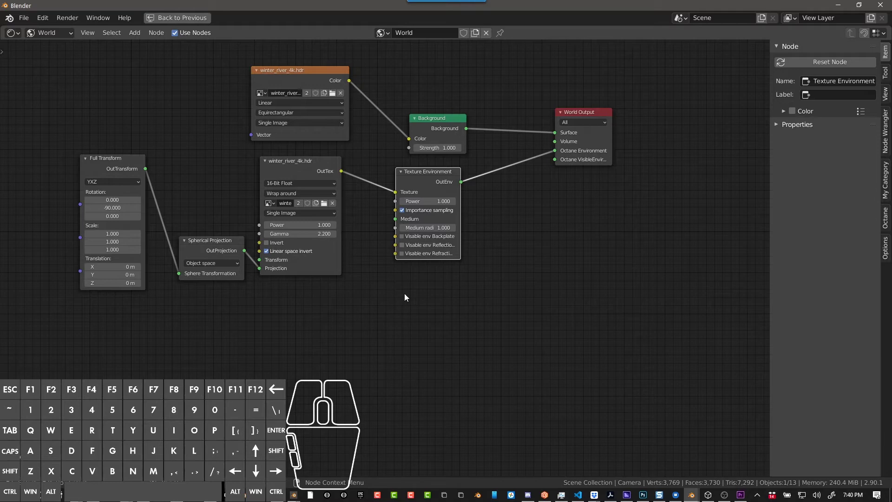
# Restore the full layout, enlarge the 3D viewport, and switch it from Octane to the Eevee view
pyautogui.hotkey('ctrl', 'space')
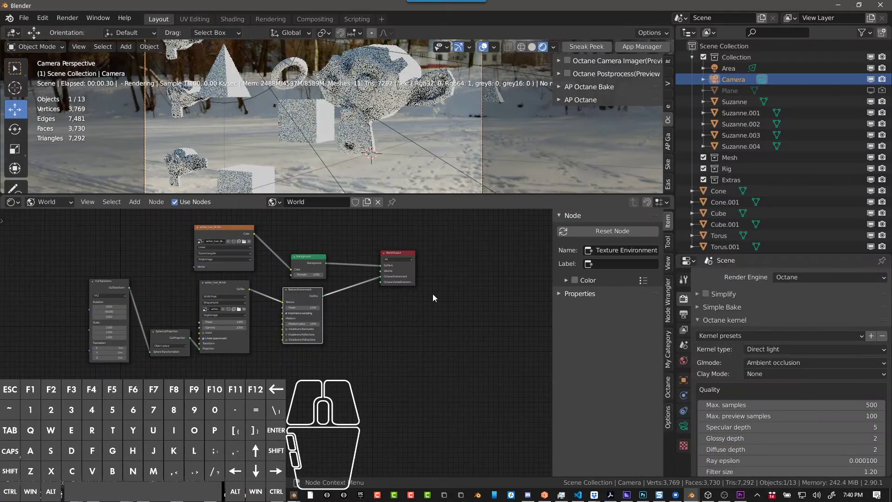
pyautogui.moveTo(469, 320); pyautogui.dragTo(518, 313, button='middle')
pyautogui.moveTo(476, 195); pyautogui.dragTo(485, 248)
pyautogui.press('z')
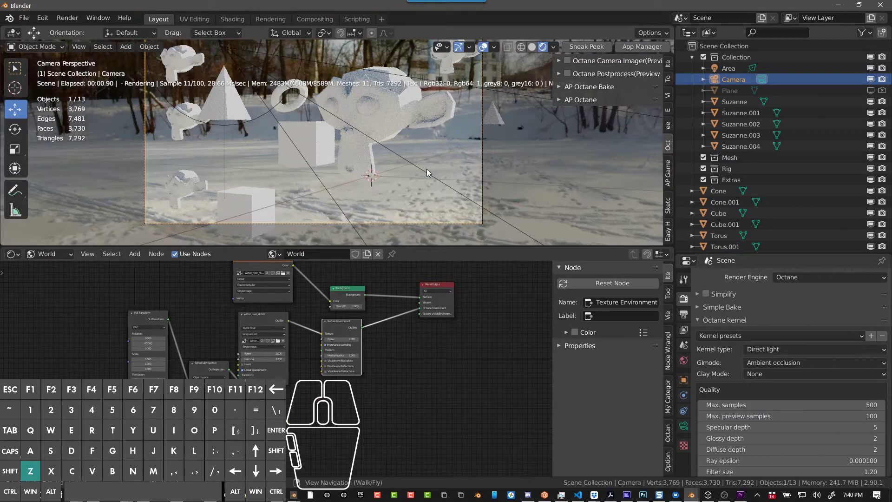
pyautogui.press('z')
pyautogui.moveTo(398, 186); pyautogui.dragTo(417, 216, button='middle')
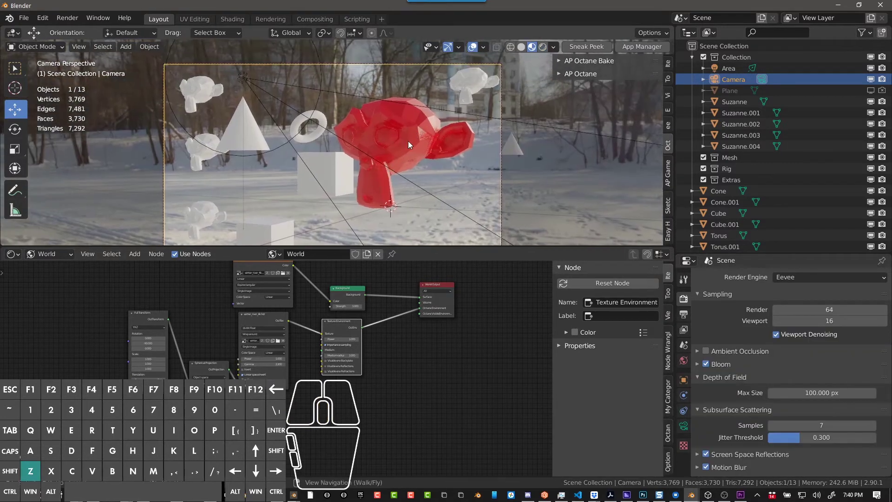
# Select the large red Suzanne, leave the camera view, and hide the viewport overlays
pyautogui.click(408, 141)
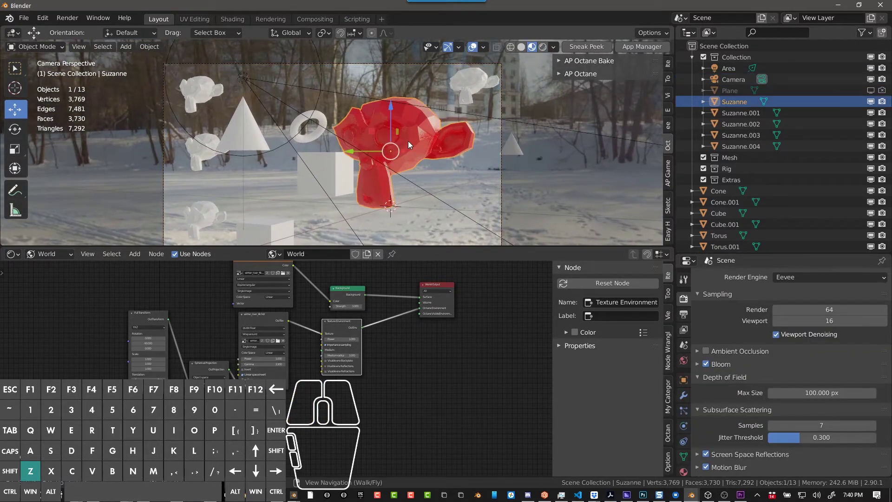
pyautogui.press('KP_0')
pyautogui.scroll(3, 408, 140)
pyautogui.scroll(-5, 408, 140)
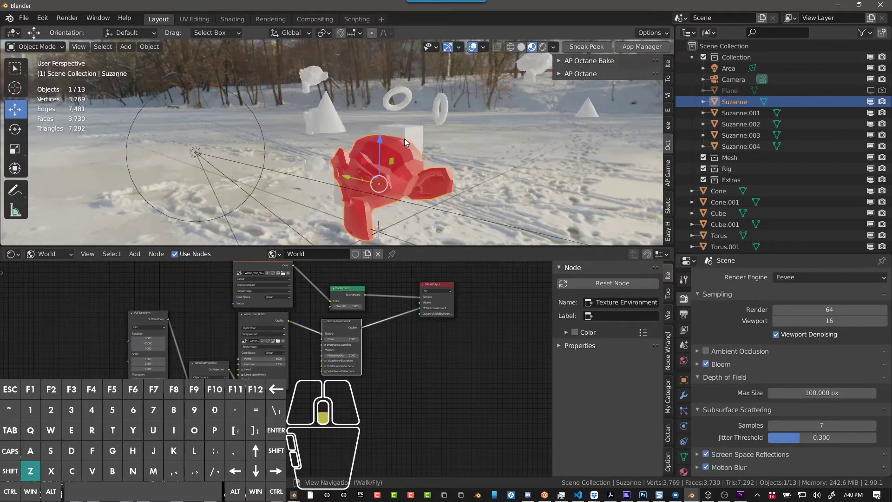
pyautogui.hotkey('alt', 'shift', 'z')
pyautogui.press('z')
pyautogui.rightClick(408, 139)
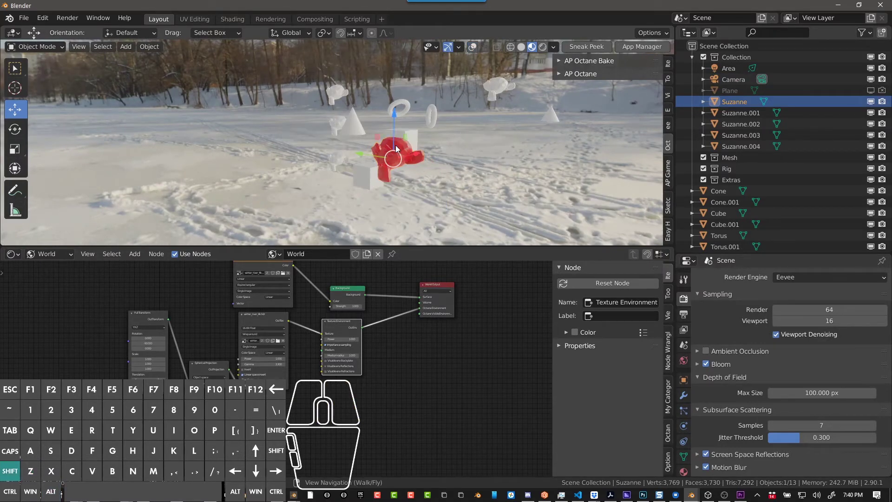
pyautogui.keyDown('alt'); pyautogui.moveTo(405, 145); pyautogui.dragTo(402, 154); pyautogui.keyUp('alt')
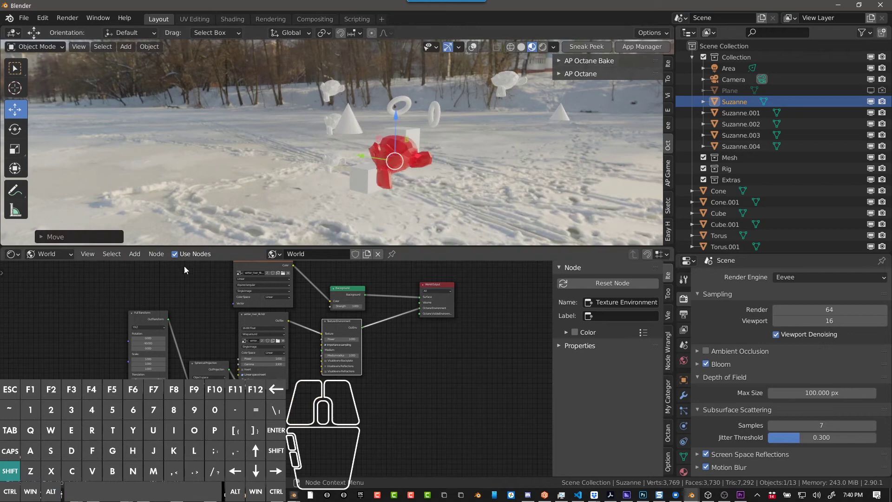
# Switch the shader editor from World to Object to show the selected Suzanne's material nodes
pyautogui.click(49, 253)
pyautogui.click(56, 274)
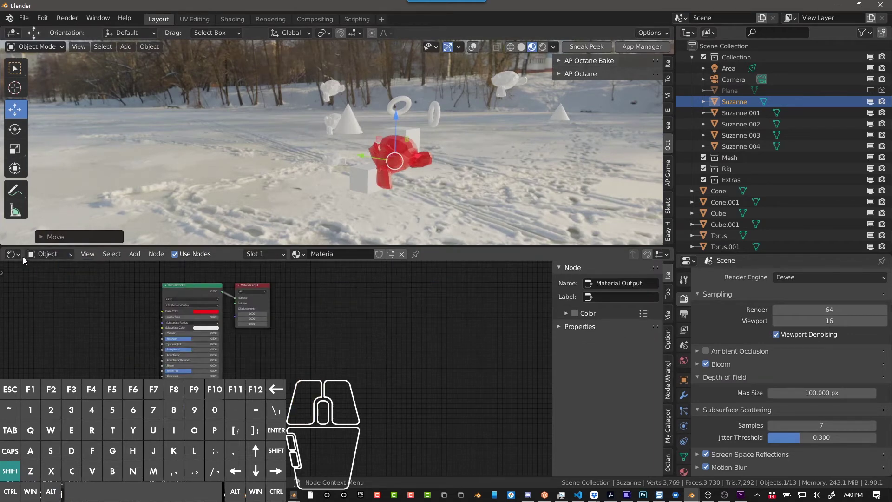
# Split the shader editor into two areas, enlarge the 3D viewport, and hide the node sidebar in the new editor
pyautogui.moveTo(3, 249); pyautogui.dragTo(538, 275)
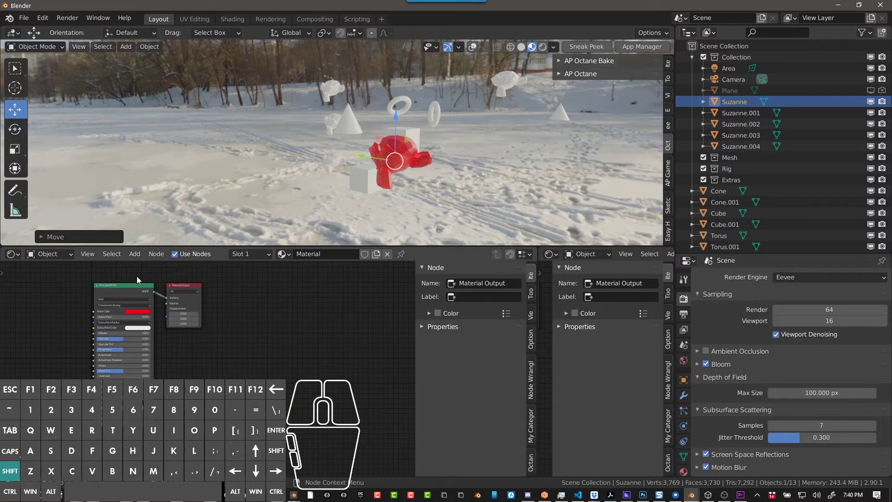
pyautogui.moveTo(138, 279); pyautogui.dragTo(191, 374, button='middle')
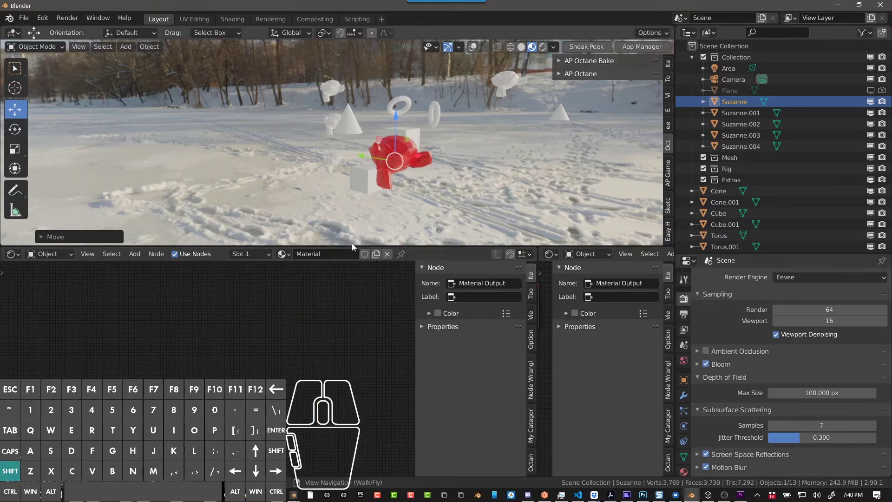
pyautogui.moveTo(352, 245); pyautogui.dragTo(351, 304)
pyautogui.press('n')
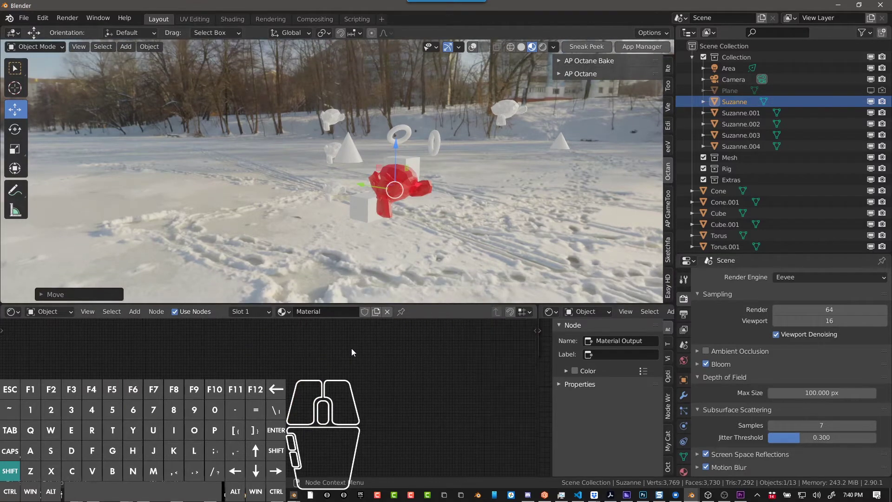
# Turn the outliner area into a shader editor without its sidebar, and enlarge it so Suzanne's material nodes fit
pyautogui.click(688, 33)
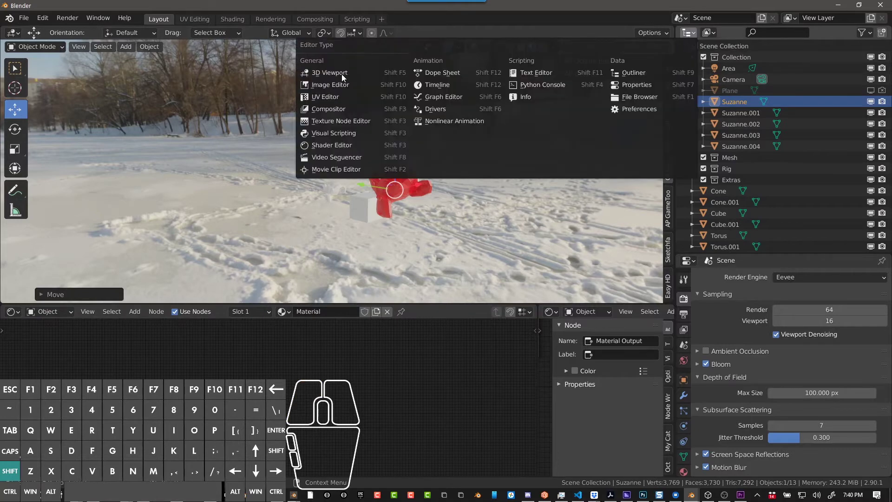
pyautogui.click(332, 145)
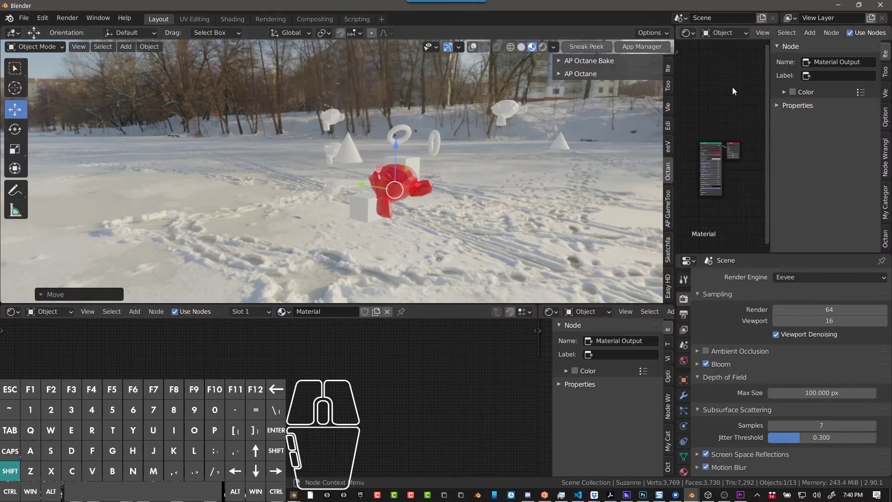
pyautogui.press('n')
pyautogui.scroll(4, 770, 131)
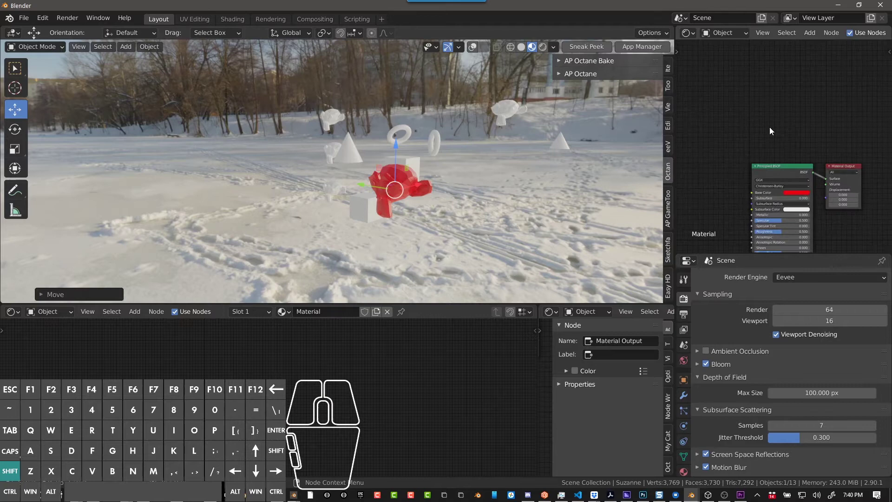
pyautogui.press('Home')
pyautogui.moveTo(801, 254); pyautogui.dragTo(799, 301)
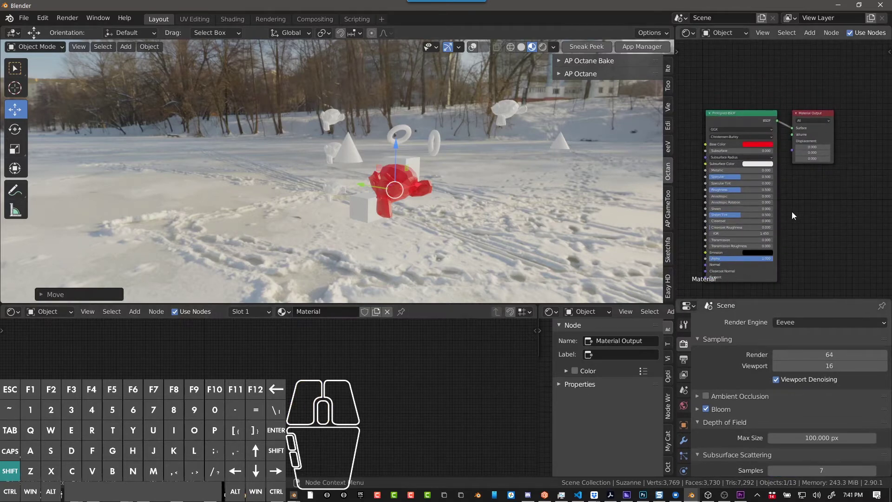
pyautogui.scroll(2, 792, 211)
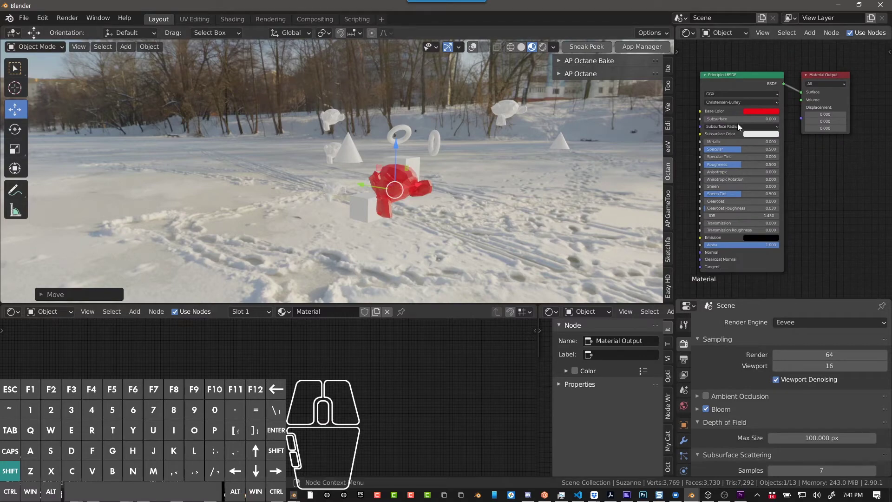
# Select the near cone and give it a new material with a blue base color
pyautogui.scroll(4, 379, 208)
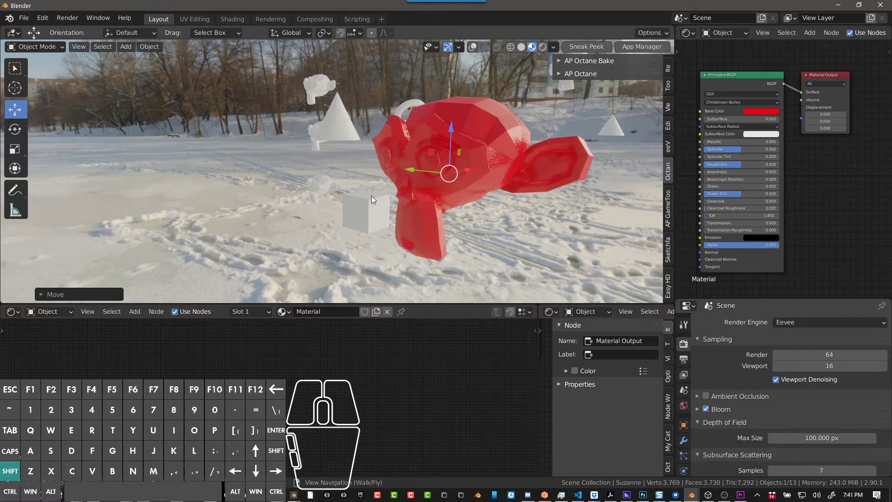
pyautogui.keyDown('alt'); pyautogui.moveTo(372, 197); pyautogui.dragTo(404, 205); pyautogui.keyUp('alt')
pyautogui.scroll(-6, 404, 205)
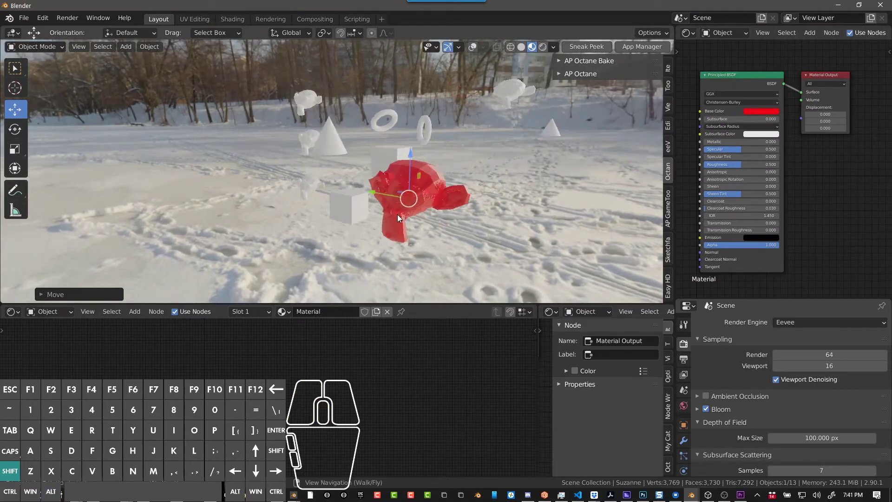
pyautogui.click(328, 151)
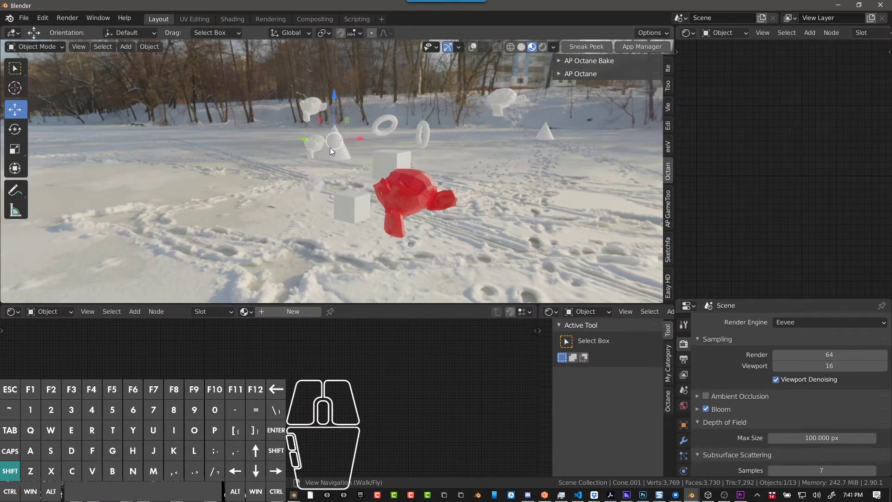
pyautogui.scroll(-5, 859, 35)
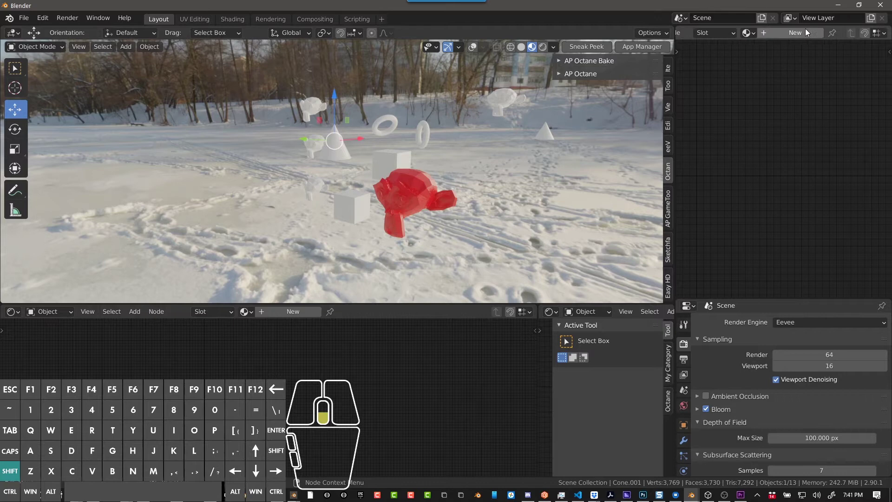
pyautogui.click(844, 32)
pyautogui.click(766, 114)
pyautogui.click(752, 149)
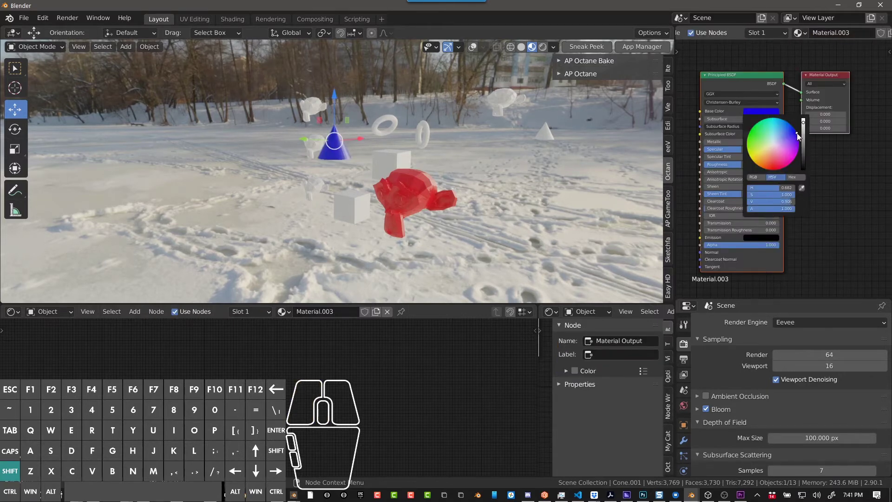
# Select the cube behind the large Suzanne and give it a new material with a green base color
pyautogui.click(418, 186)
pyautogui.click(400, 160)
pyautogui.click(844, 32)
pyautogui.click(761, 111)
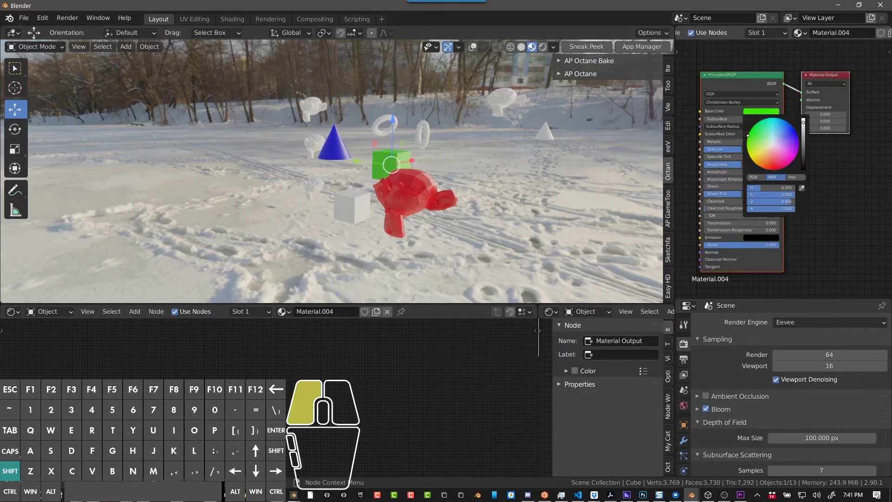
# Rename the materials by color: green for the rear cube, blue for the near cone, and red for the large Suzanne
pyautogui.write('green')
pyautogui.click(334, 151)
pyautogui.doubleClick(836, 32)
pyautogui.write('bluye')
pyautogui.press('BackSpace')
pyautogui.press('BackSpace')
pyautogui.write('e')
# Assign the blue material to the front cube, the distant cone, and the first torus
pyautogui.click(351, 207)
pyautogui.click(800, 33)
pyautogui.click(803, 60)
pyautogui.click(377, 129)
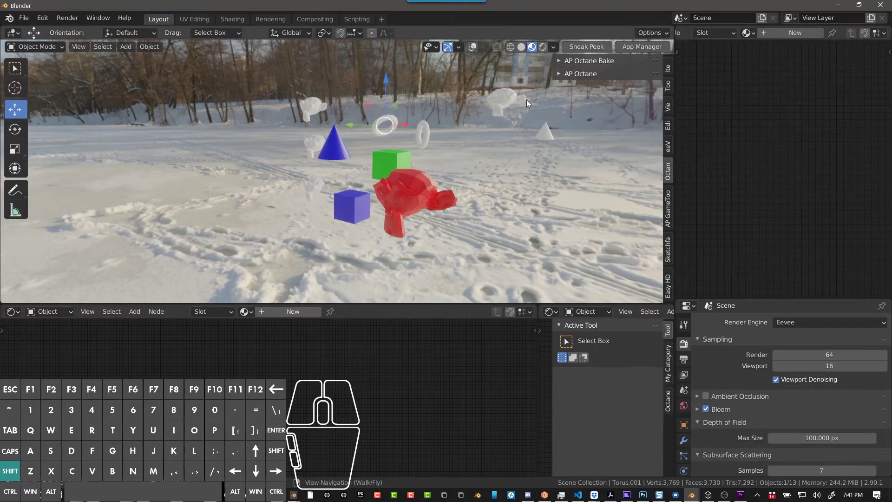
pyautogui.click(800, 32)
pyautogui.click(803, 60)
# Switch the first torus to green and copy that onto the upper small Suzanne, and likewise copy red onto the middle small one
pyautogui.click(800, 32)
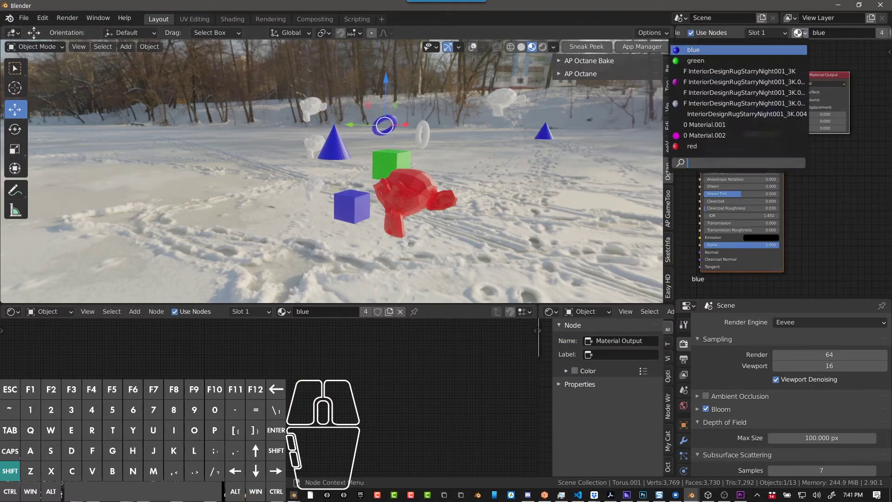
pyautogui.click(725, 61)
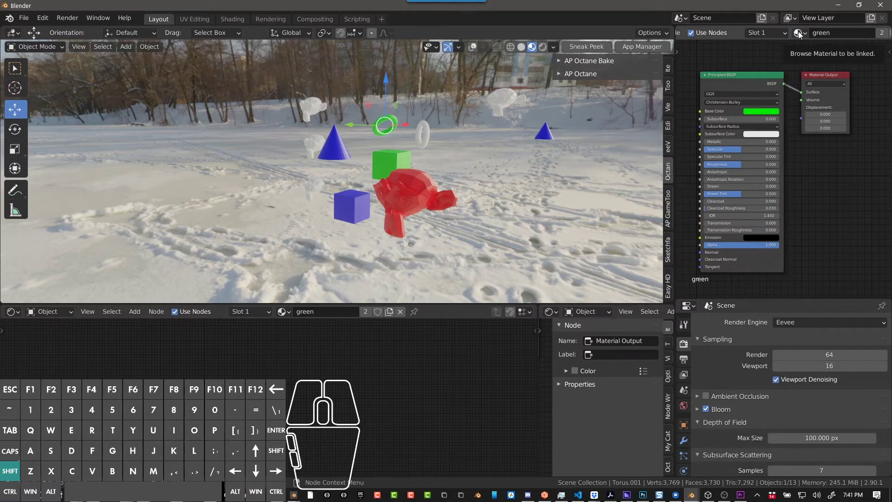
pyautogui.moveTo(799, 33); pyautogui.dragTo(313, 111)
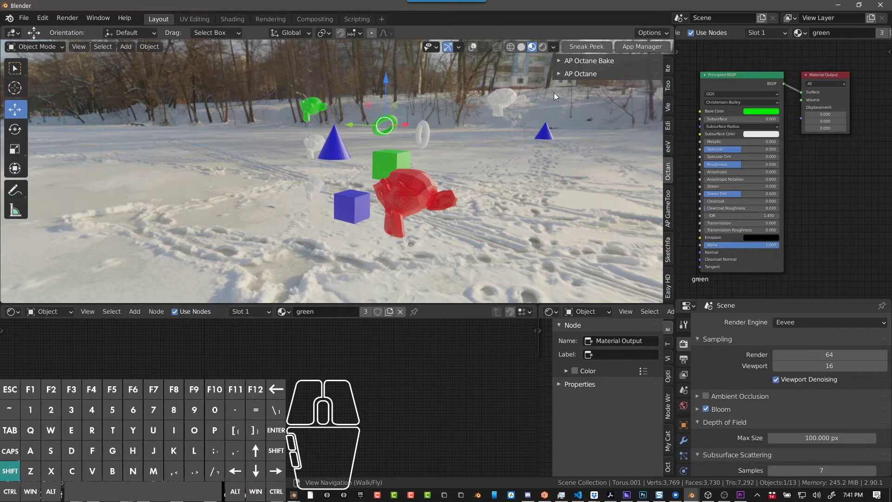
pyautogui.click(801, 34)
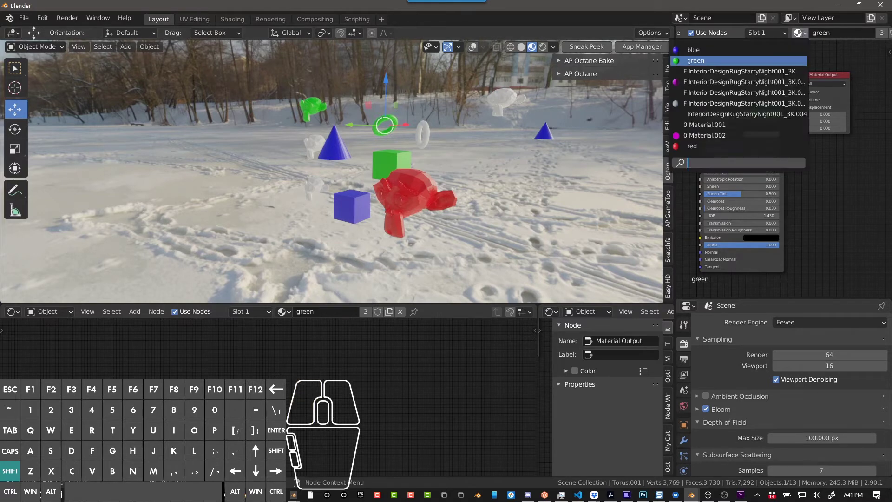
pyautogui.click(697, 146)
pyautogui.moveTo(798, 32); pyautogui.dragTo(316, 153)
# Assign blue to both toruses and the lowest small Suzanne, and green to the remaining white Suzanne
pyautogui.click(797, 35)
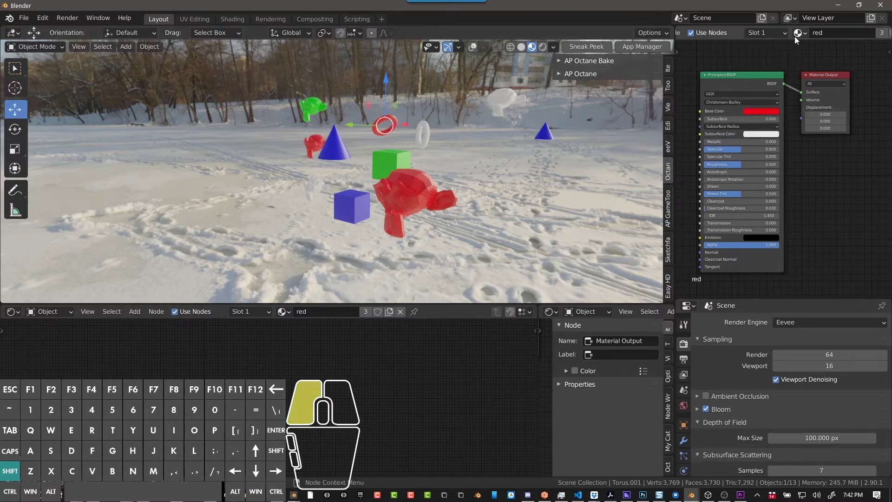
pyautogui.moveTo(798, 33); pyautogui.dragTo(438, 149)
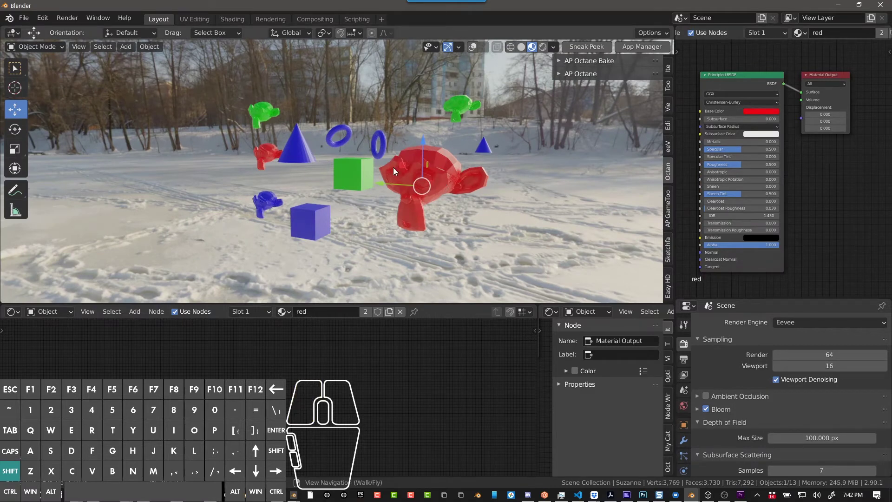
# Examine the large Suzanne's red material, reviewing its Principled BSDF and Material Output nodes
pyautogui.scroll(-2, 765, 154)
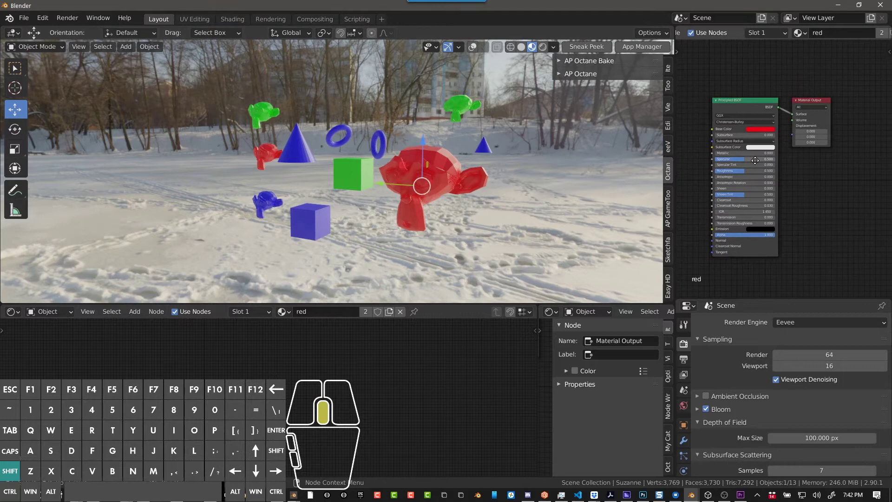
pyautogui.scroll(5, 693, 32)
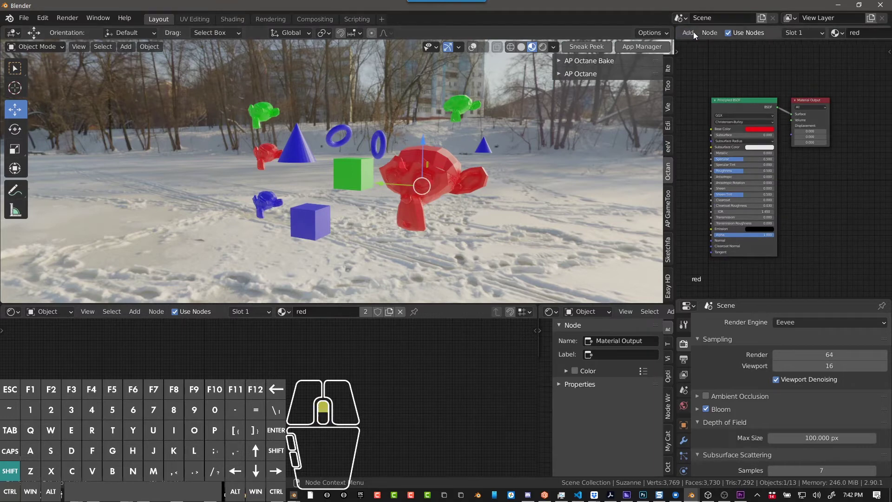
pyautogui.click(687, 33)
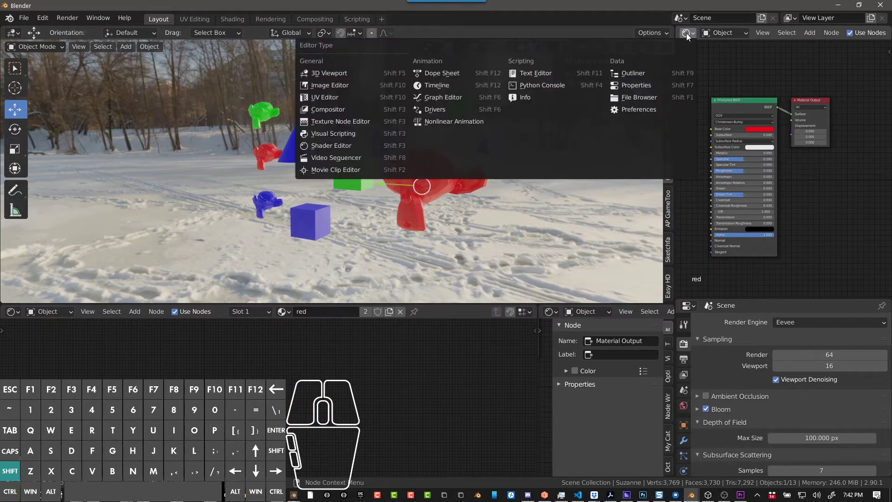
pyautogui.click(723, 33)
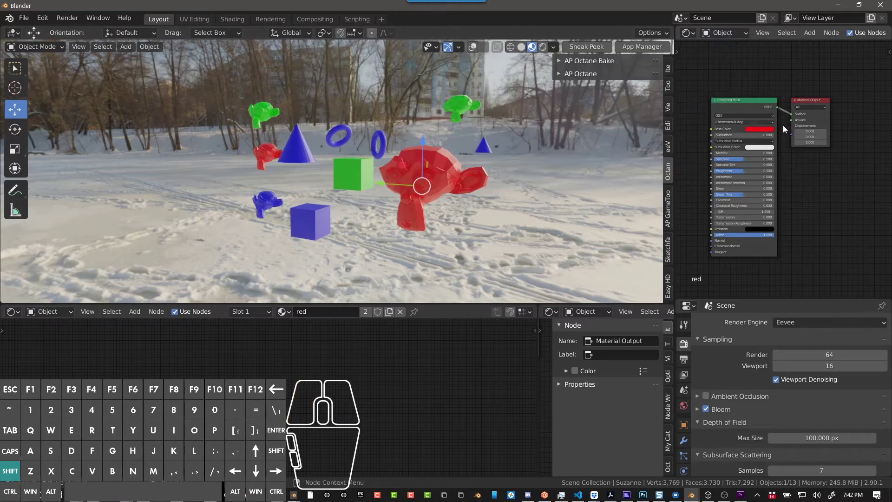
pyautogui.scroll(-2, 783, 129)
pyautogui.scroll(-1, 722, 156)
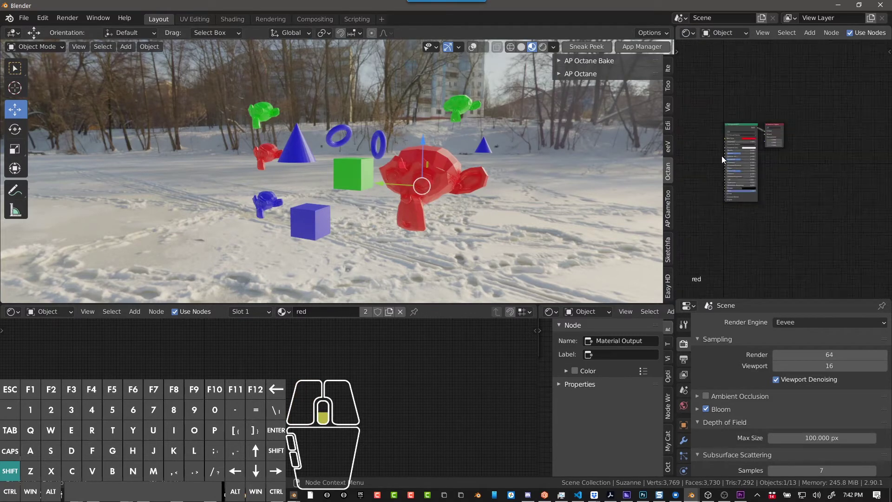
pyautogui.scroll(-1, 722, 157)
pyautogui.moveTo(722, 156)
pyautogui.mouseDown(button='middle')
pyautogui.moveTo(825, 144)
pyautogui.moveTo(725, 160)
pyautogui.mouseUp(button='middle')
pyautogui.scroll(4, 735, 153)
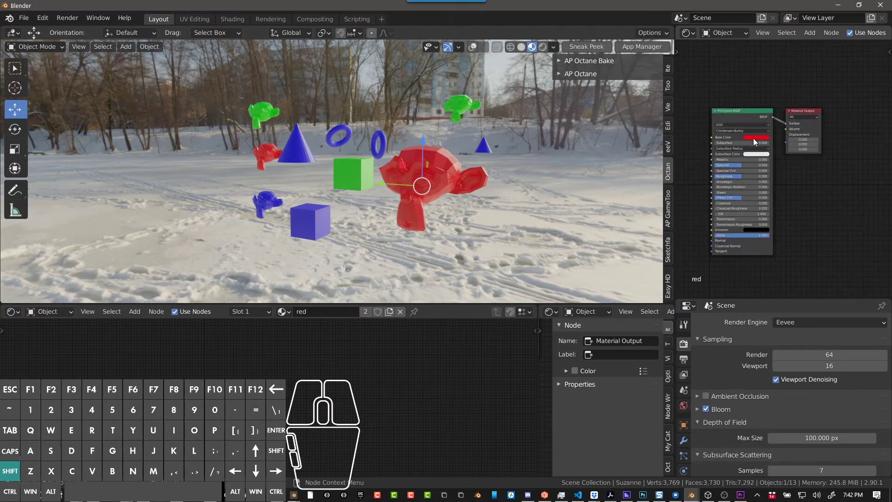
pyautogui.scroll(4, 757, 129)
pyautogui.moveTo(774, 121); pyautogui.dragTo(800, 104, button='middle')
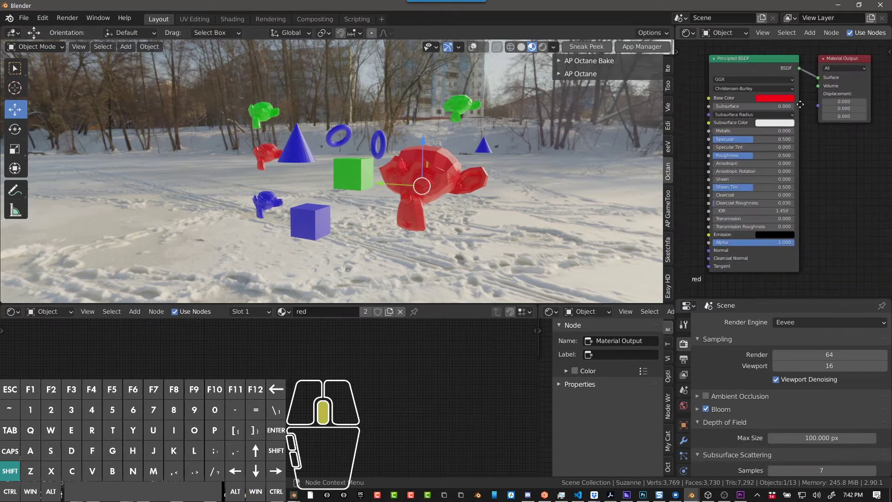
pyautogui.scroll(-2, 762, 134)
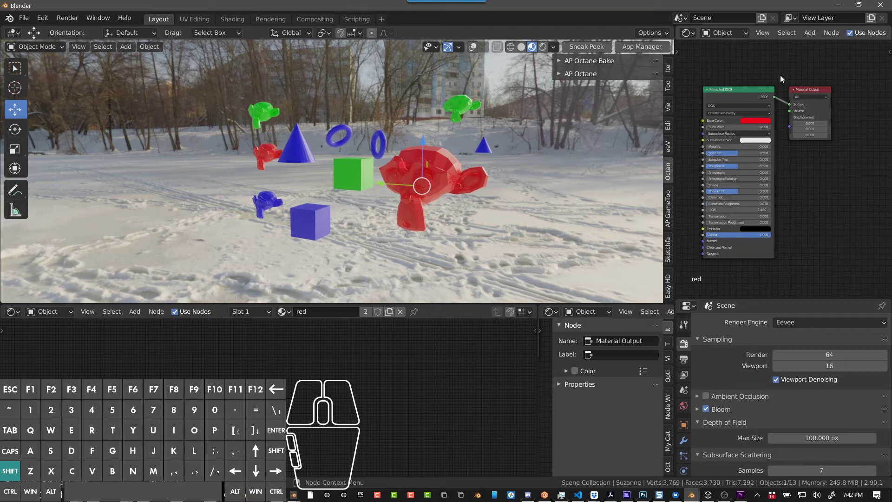
# Select both nodes of the red material, Principled BSDF and Material Output, and copy them
pyautogui.press('a')
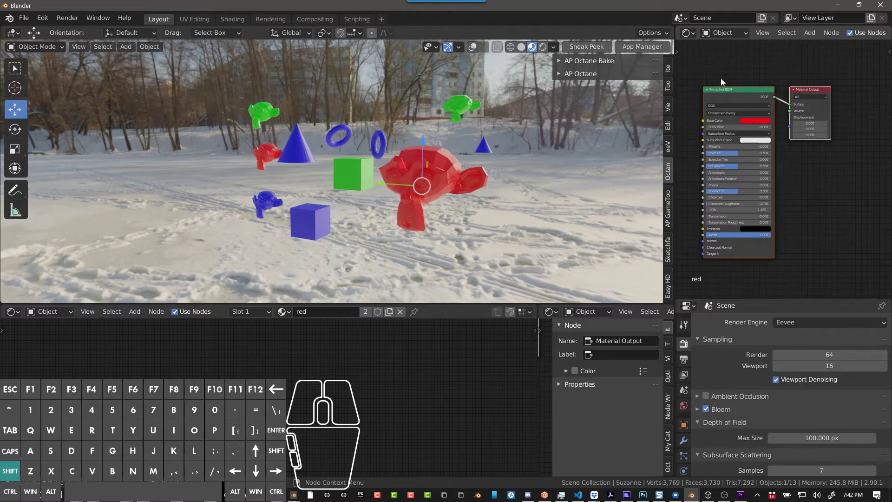
pyautogui.moveTo(710, 71); pyautogui.dragTo(840, 165)
pyautogui.click(844, 96)
pyautogui.press('a')
pyautogui.hotkey('ctrl', 'c')
pyautogui.hotkey('ctrl', 'c')
# Show the large red Suzanne's material properties and look through them down to the Verge3D settings
pyautogui.click(437, 172)
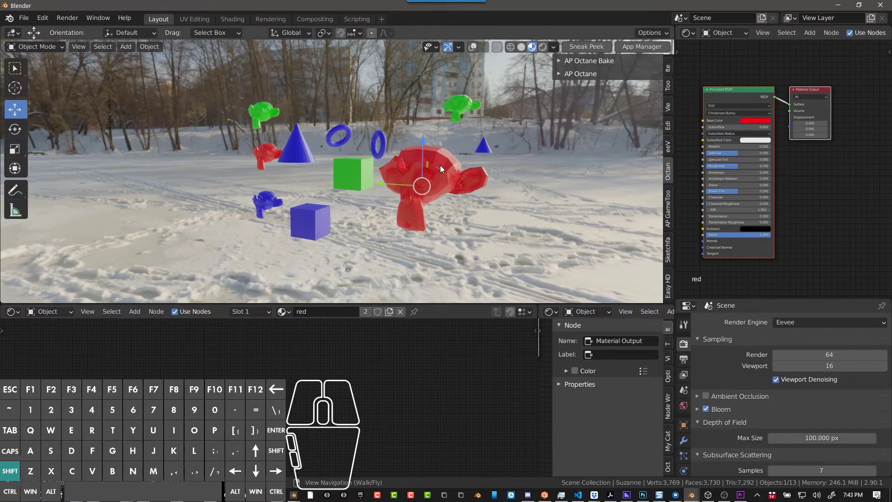
pyautogui.press('F3')
pyautogui.scroll(-4, 685, 414)
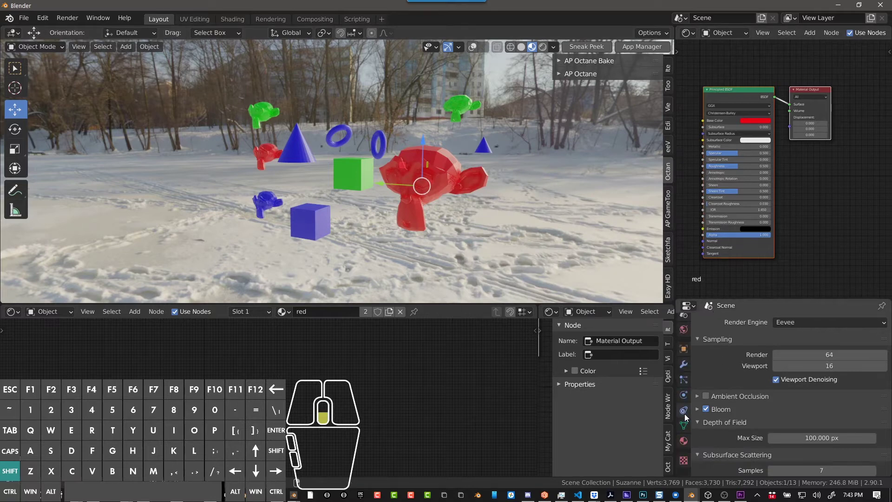
pyautogui.click(686, 440)
pyautogui.scroll(-10, 701, 437)
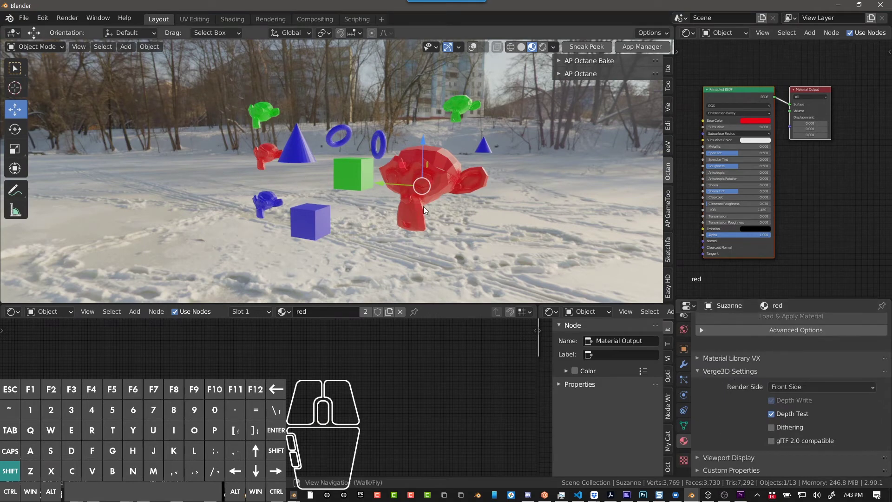
# Switch the scene's render engine to Octane
pyautogui.scroll(4, 688, 340)
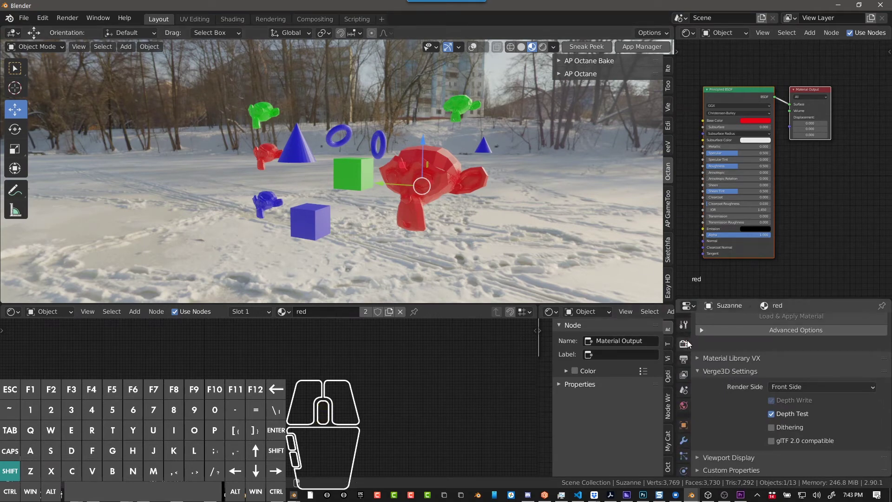
pyautogui.click(685, 344)
pyautogui.click(787, 321)
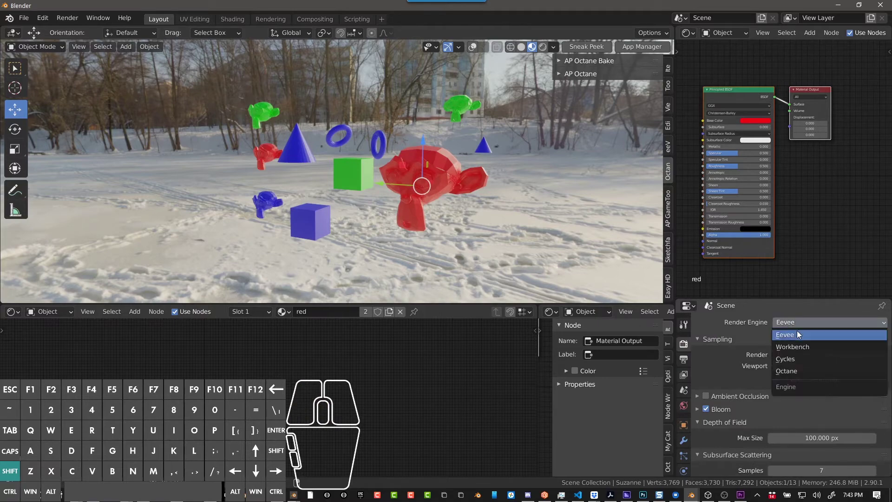
pyautogui.click(792, 370)
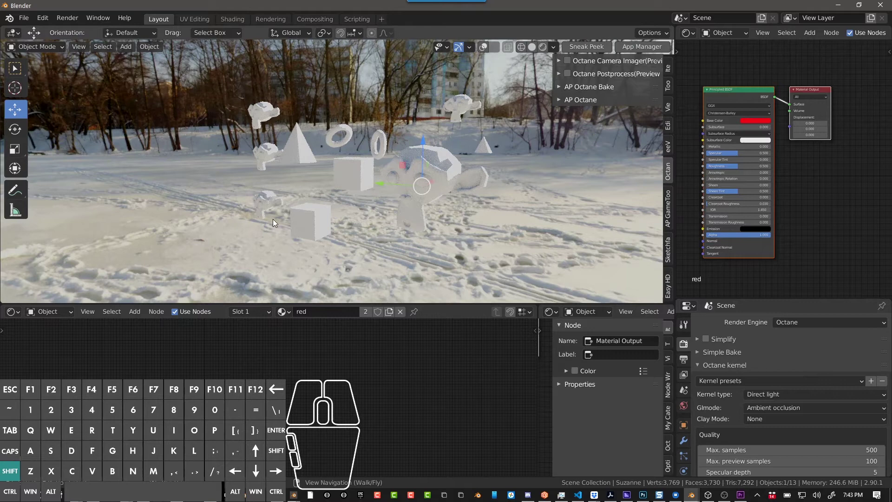
# Return to the large Suzanne's red material properties and expand the Converters section containing the Octane conversion
pyautogui.scroll(-5, 725, 400)
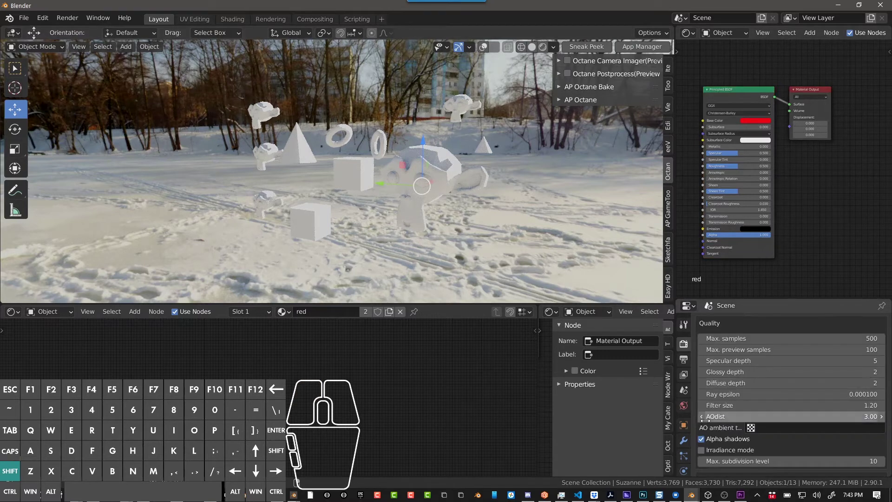
pyautogui.scroll(-5, 687, 418)
pyautogui.click(684, 440)
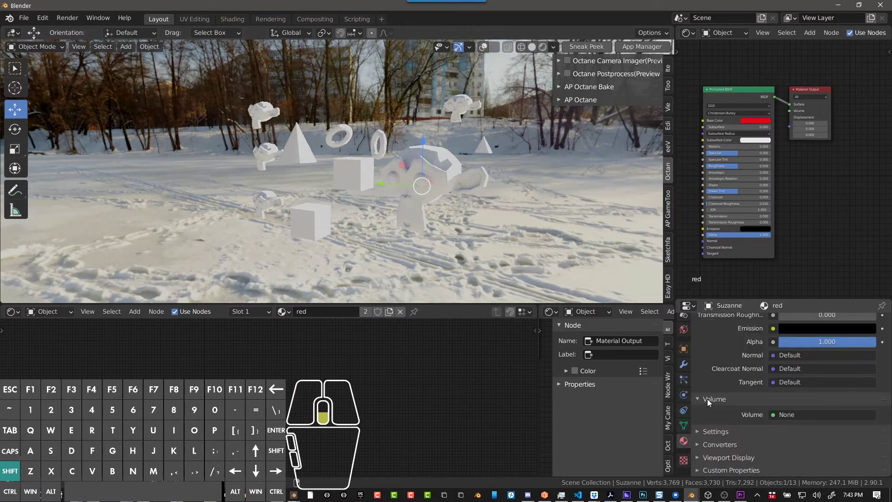
pyautogui.click(709, 445)
pyautogui.scroll(-1, 711, 441)
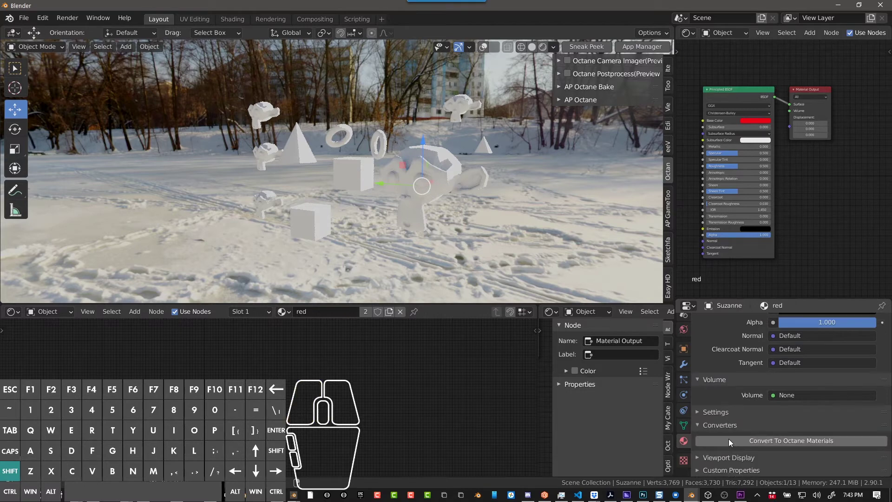
pyautogui.click(682, 440)
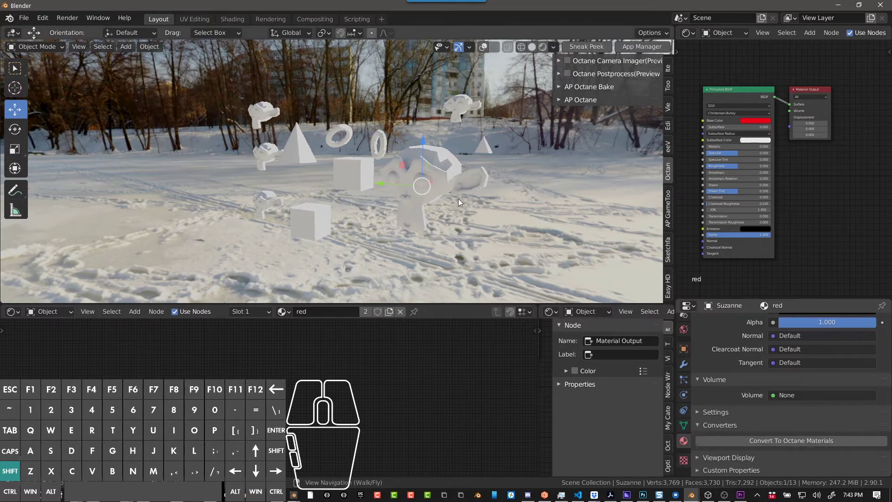
# Look up the other ways to run Convert to Octane material, in the AP Octane Material Tools and the operator search
pyautogui.click(599, 101)
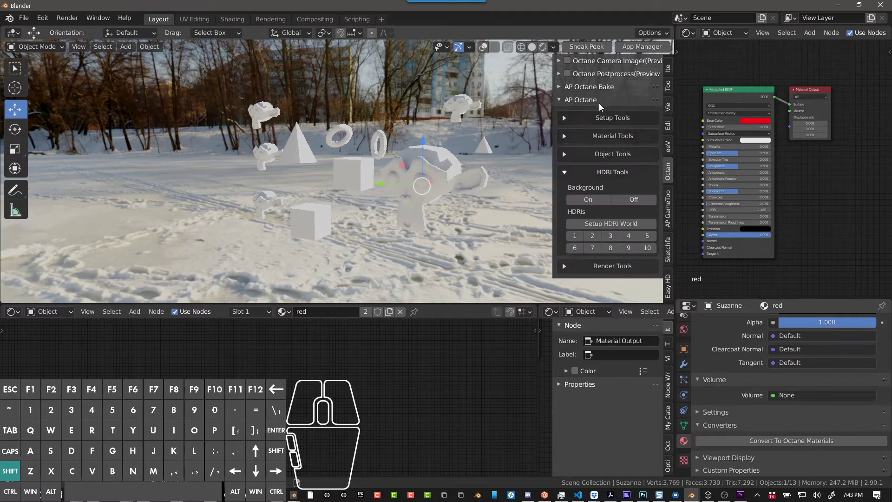
pyautogui.click(585, 135)
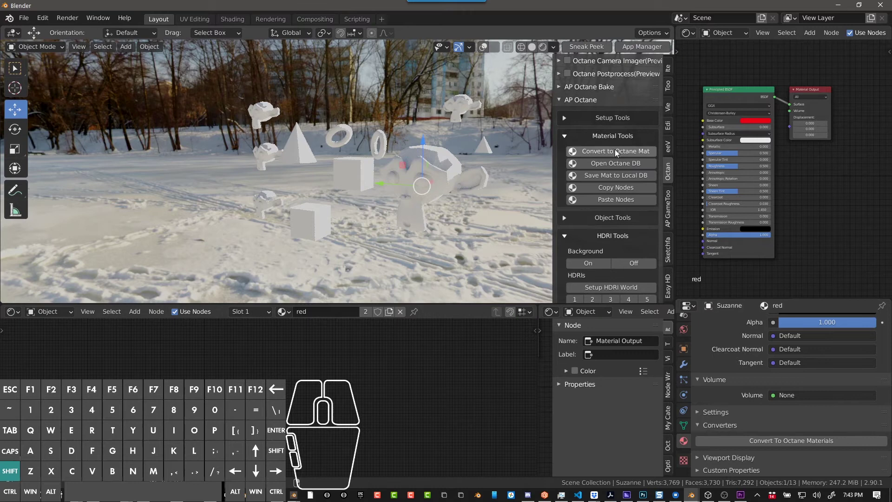
pyautogui.click(614, 136)
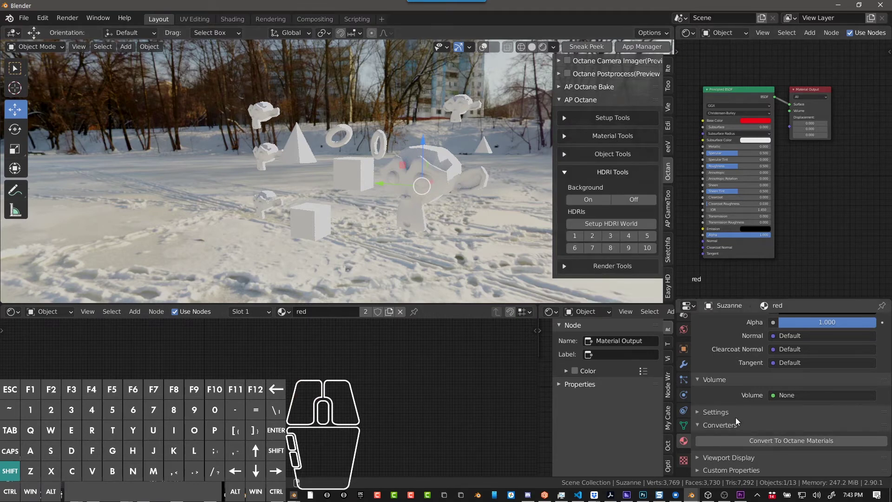
pyautogui.click(576, 100)
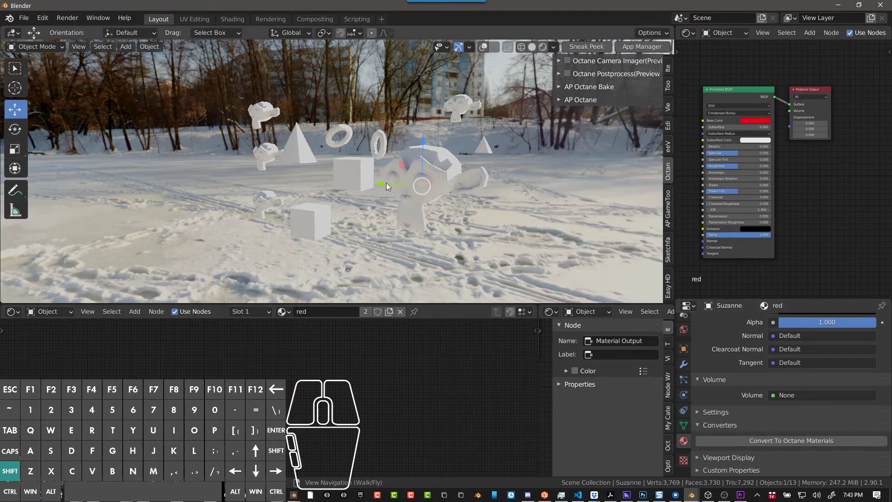
pyautogui.press('F3')
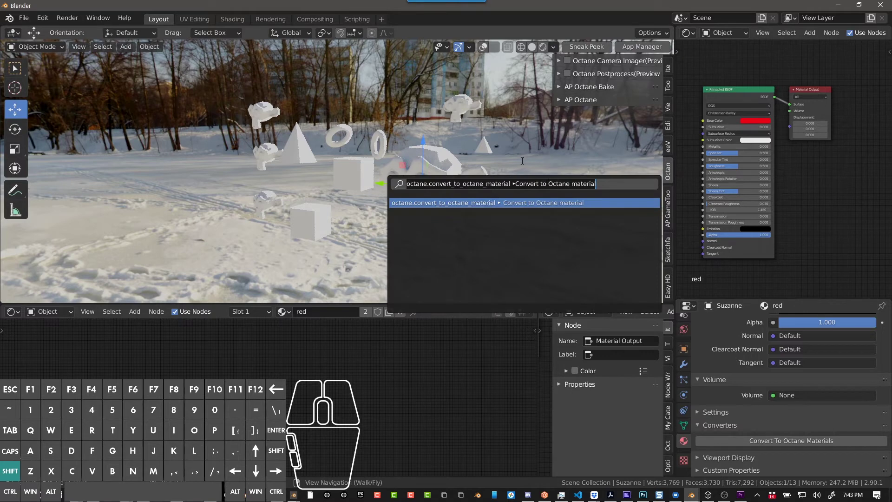
pyautogui.click(647, 203)
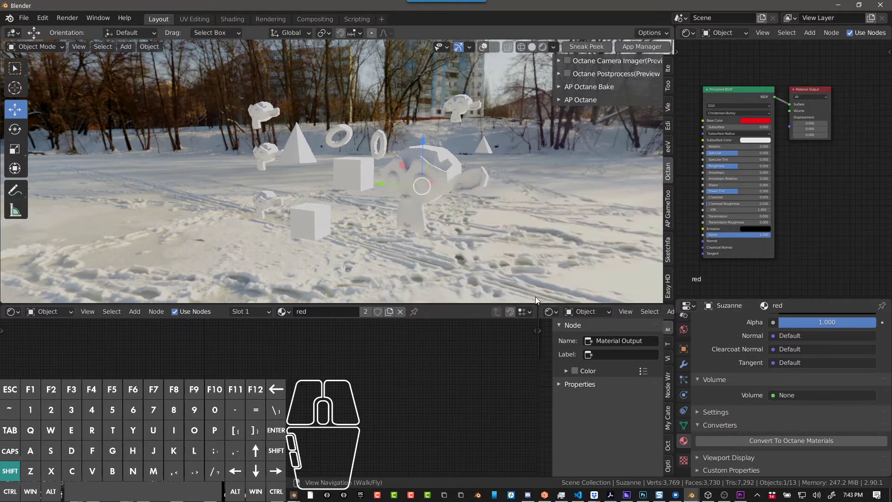
# Select and copy the red material's Principled BSDF and Material Output nodes again
pyautogui.moveTo(844, 65); pyautogui.dragTo(684, 166)
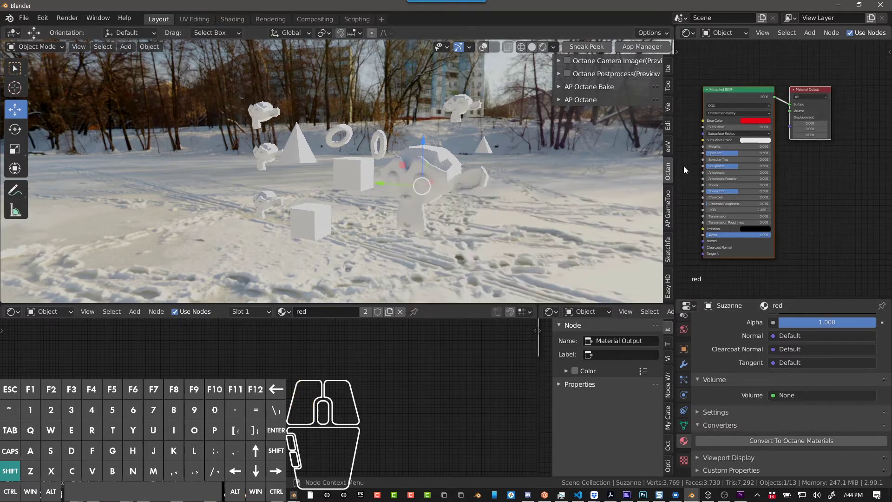
pyautogui.click(832, 194)
pyautogui.press('a')
pyautogui.hotkey('ctrl', 'c')
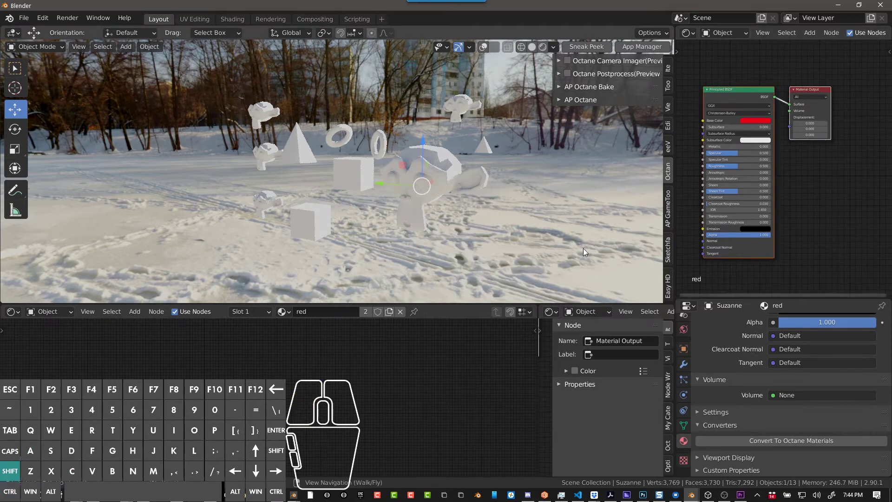
# Convert the large Suzanne's red material to an Octane material and show its whole node tree in a maximized node editor
pyautogui.click(792, 439)
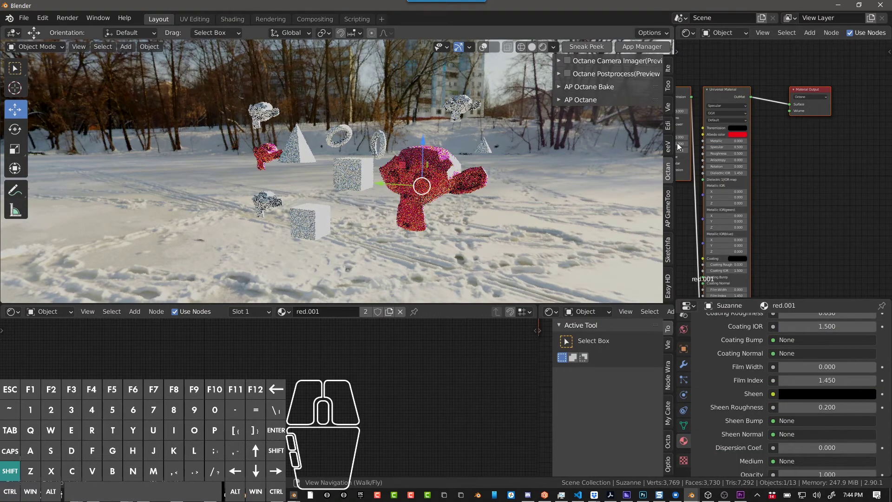
pyautogui.scroll(-2, 807, 150)
pyautogui.hotkey('ctrl', 'space')
pyautogui.scroll(-4, 478, 183)
pyautogui.moveTo(455, 182); pyautogui.dragTo(501, 119, button='middle')
pyautogui.scroll(4, 493, 137)
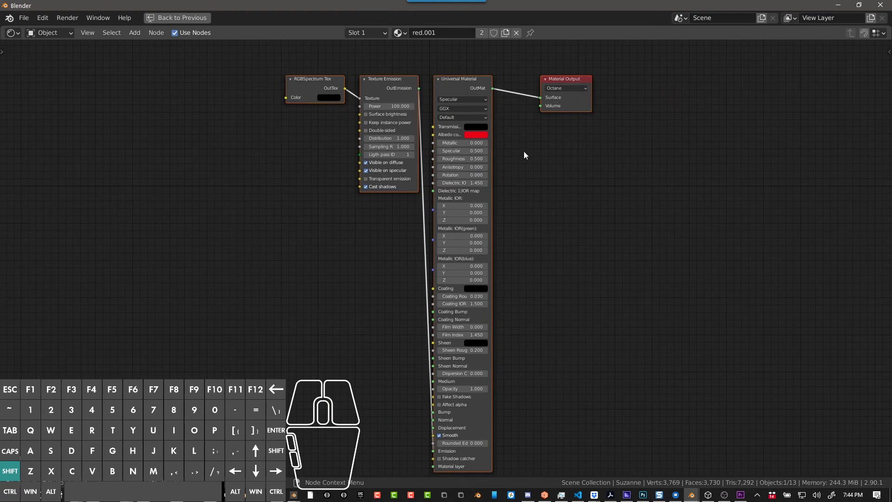
# Paste the copied Principled BSDF and Material Output nodes into the converted material and place them beside the Octane output
pyautogui.hotkey('ctrl', 'v')
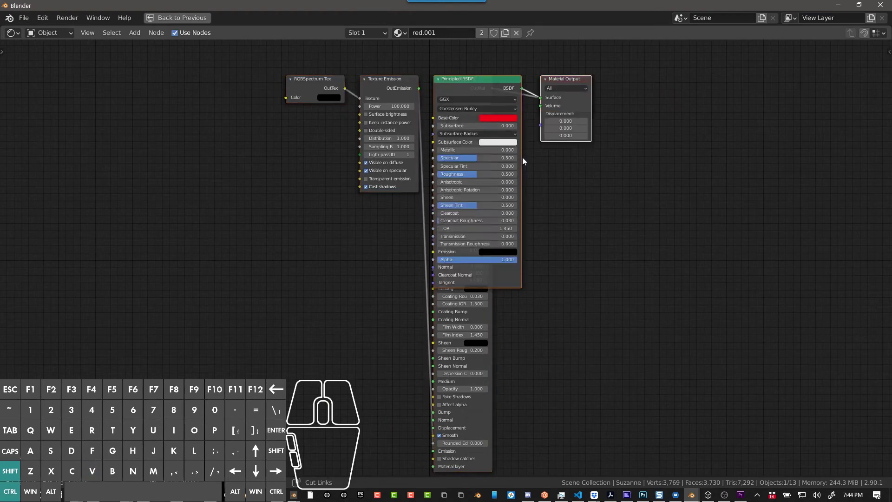
pyautogui.moveTo(500, 82); pyautogui.dragTo(584, 134)
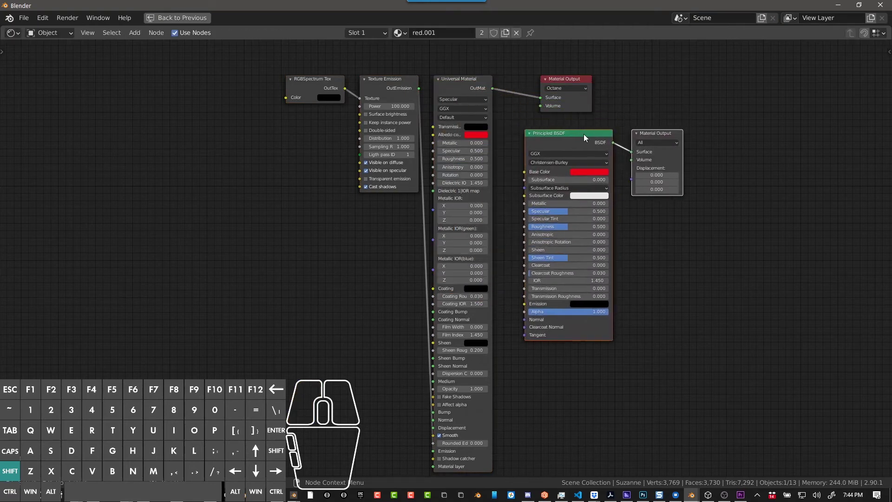
pyautogui.hscroll(3, 528, 168)
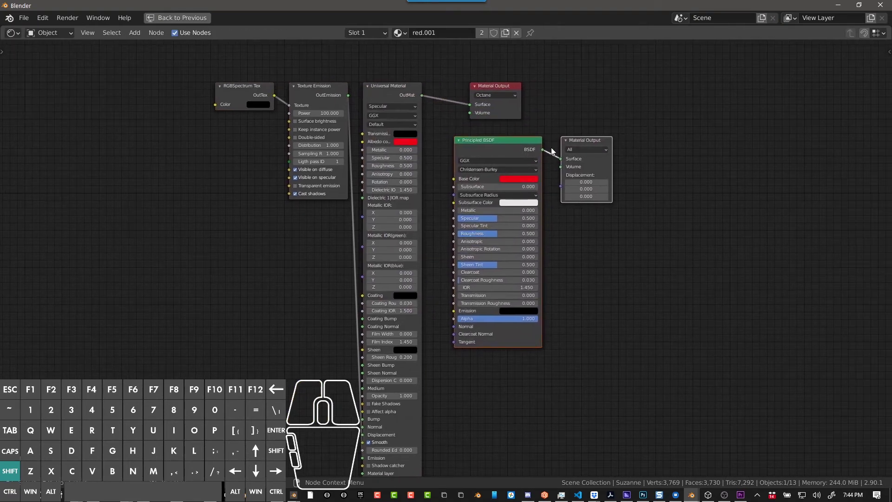
pyautogui.moveTo(533, 152); pyautogui.dragTo(632, 96)
pyautogui.scroll(2, 506, 152)
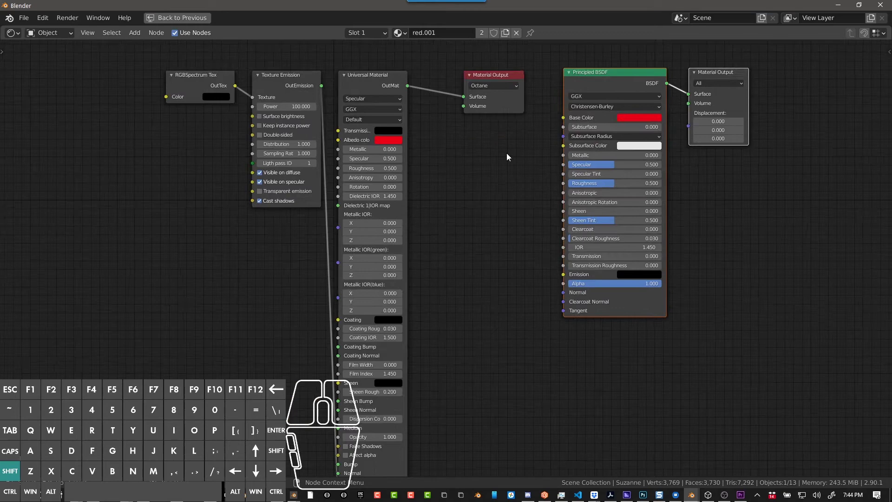
pyautogui.moveTo(506, 152); pyautogui.dragTo(477, 185, button='middle')
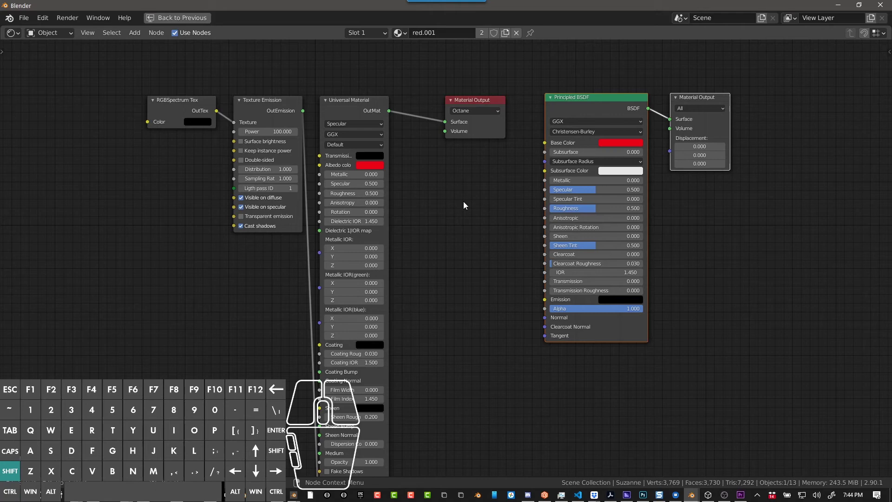
# Restore the full layout and compare the converted red Suzanne in Eevee and Octane viewport shading, ending in Eevee
pyautogui.hotkey('ctrl', 'space')
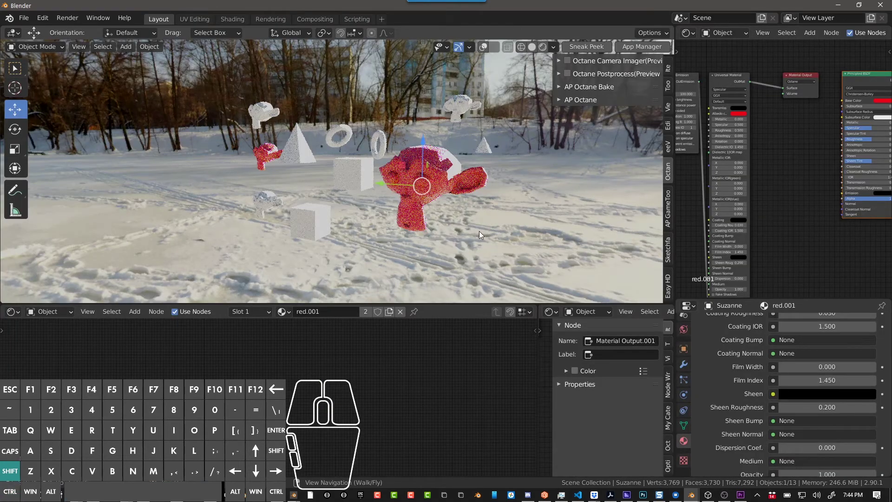
pyautogui.press('z')
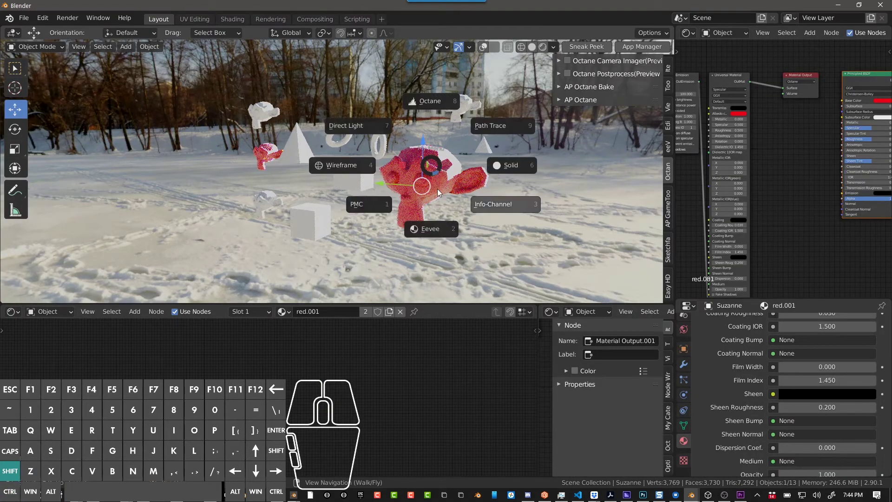
pyautogui.click(437, 229)
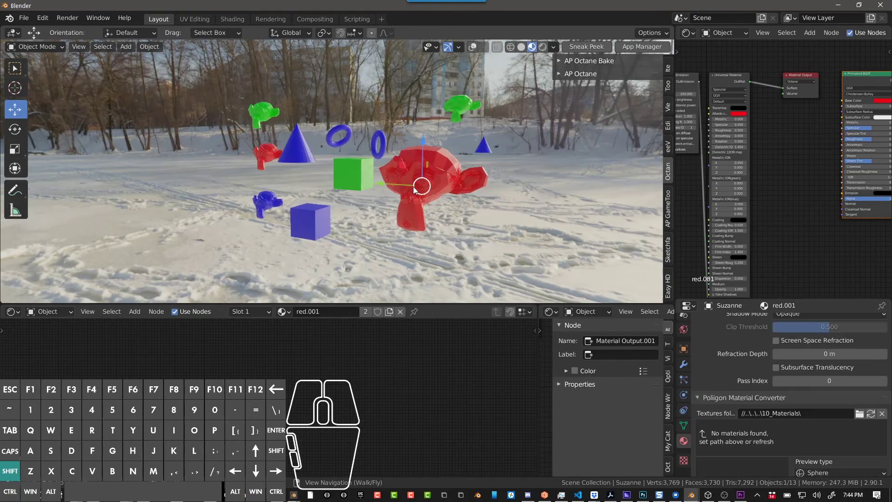
pyautogui.press('z')
pyautogui.click(437, 94)
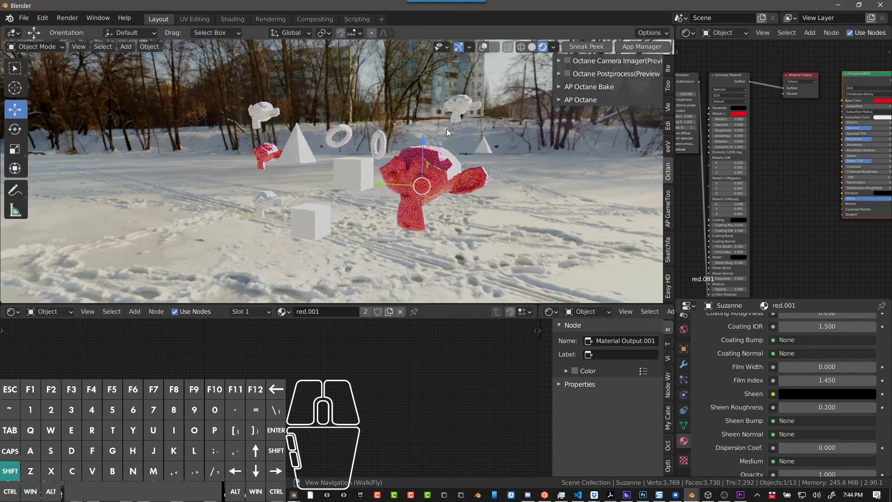
pyautogui.press('z')
pyautogui.click(434, 265)
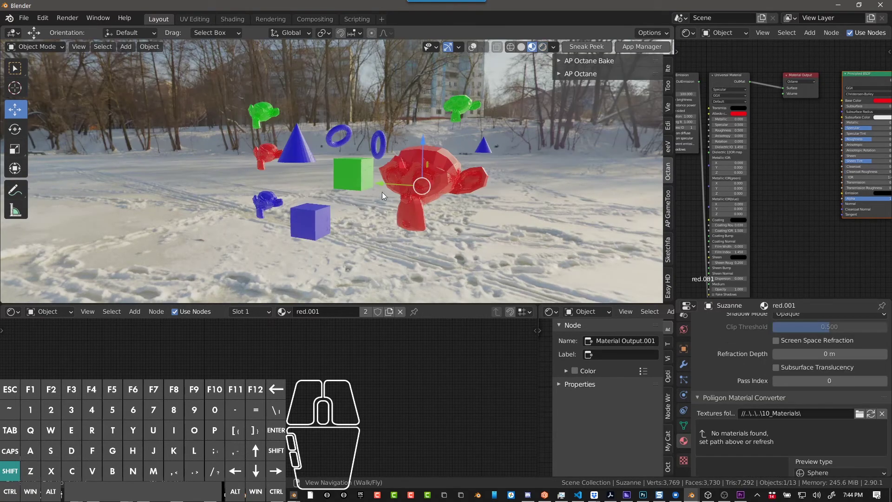
# Inspect the scene's colored objects up close and from several angles in the viewport
pyautogui.moveTo(382, 192)
pyautogui.keyDown('alt'); pyautogui.mouseDown()
pyautogui.moveTo(406, 199)
pyautogui.moveTo(273, 219)
pyautogui.moveTo(397, 200)
pyautogui.moveTo(304, 185)
pyautogui.moveTo(461, 177)
pyautogui.moveTo(332, 181)
pyautogui.moveTo(253, 191)
pyautogui.moveTo(322, 192)
pyautogui.moveTo(250, 199)
pyautogui.moveTo(349, 191)
pyautogui.moveTo(316, 186)
pyautogui.moveTo(337, 163)
pyautogui.moveTo(260, 165)
pyautogui.moveTo(350, 169)
pyautogui.moveTo(302, 151)
pyautogui.moveTo(402, 161)
pyautogui.mouseUp(); pyautogui.keyUp('alt')
pyautogui.scroll(3, 464, 176)
pyautogui.scroll(-1, 403, 161)
pyautogui.keyDown('alt'); pyautogui.moveTo(484, 182); pyautogui.dragTo(464, 191); pyautogui.keyUp('alt')
pyautogui.scroll(-2, 503, 196)
pyautogui.scroll(-2, 503, 196)
pyautogui.scroll(4, 465, 191)
pyautogui.keyDown('alt'); pyautogui.moveTo(465, 191); pyautogui.dragTo(400, 187, button='middle'); pyautogui.keyUp('alt')
pyautogui.press('z')
pyautogui.click(539, 180)
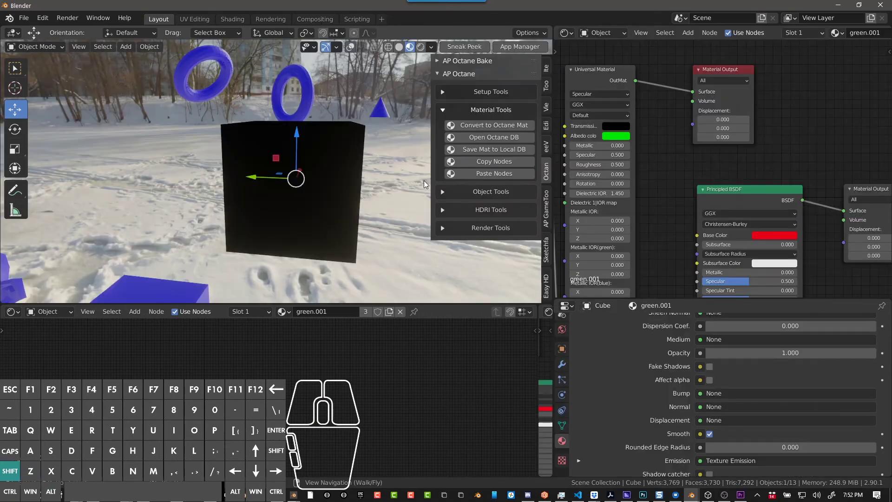
# Move the Material Output linked to the black cube's Universal Material aside and set its target to Octane
pyautogui.scroll(-5, 298, 186)
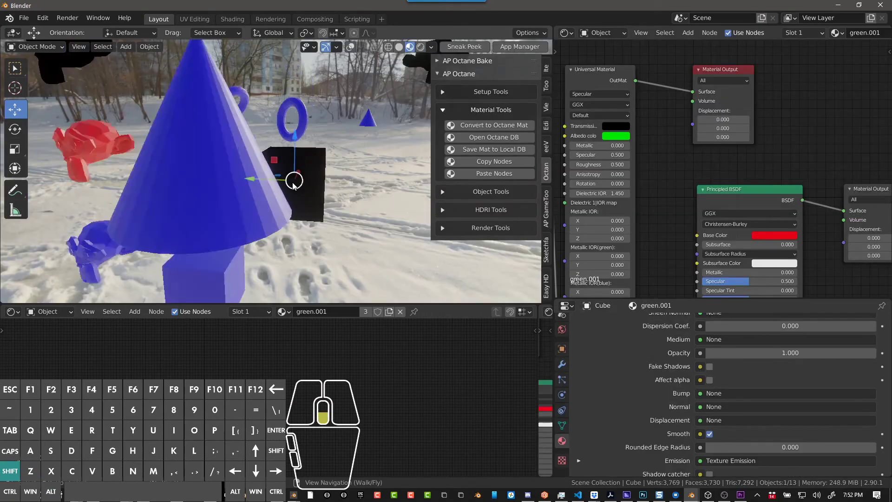
pyautogui.scroll(5, 303, 189)
pyautogui.keyDown('alt'); pyautogui.moveTo(302, 192); pyautogui.dragTo(276, 203); pyautogui.keyUp('alt')
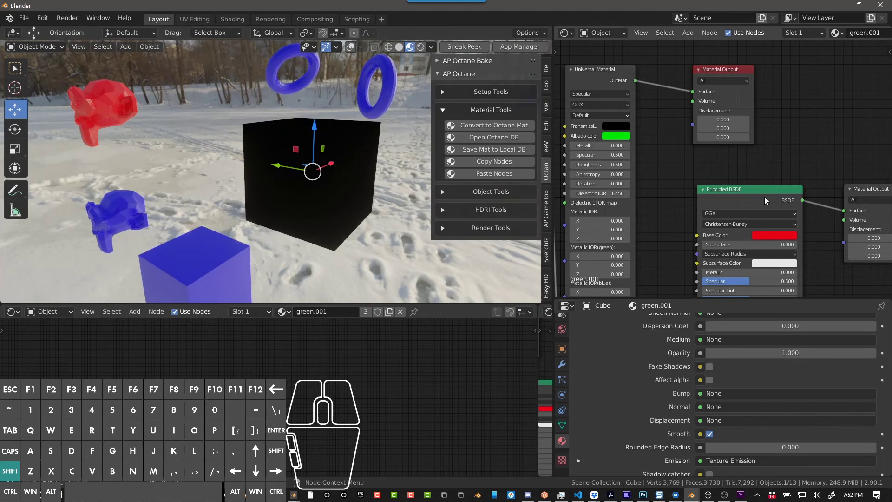
pyautogui.moveTo(788, 195); pyautogui.dragTo(727, 176, button='middle')
pyautogui.scroll(-1, 728, 175)
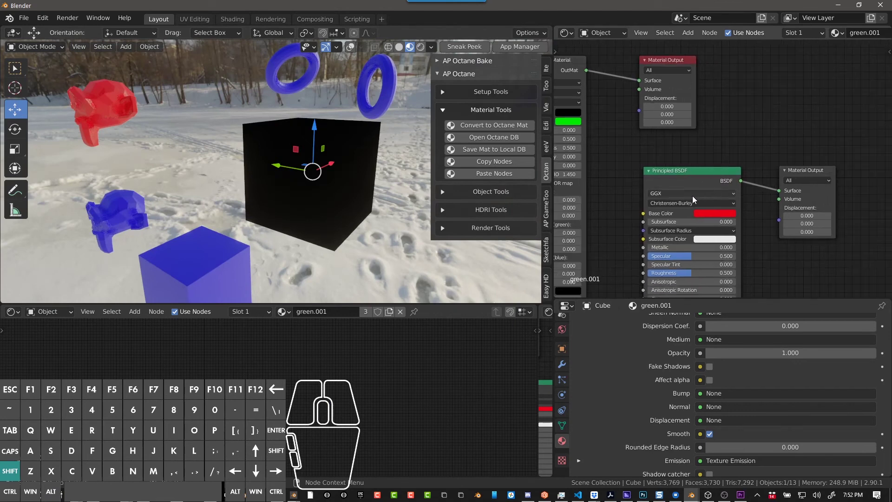
pyautogui.moveTo(660, 64); pyautogui.dragTo(704, 67)
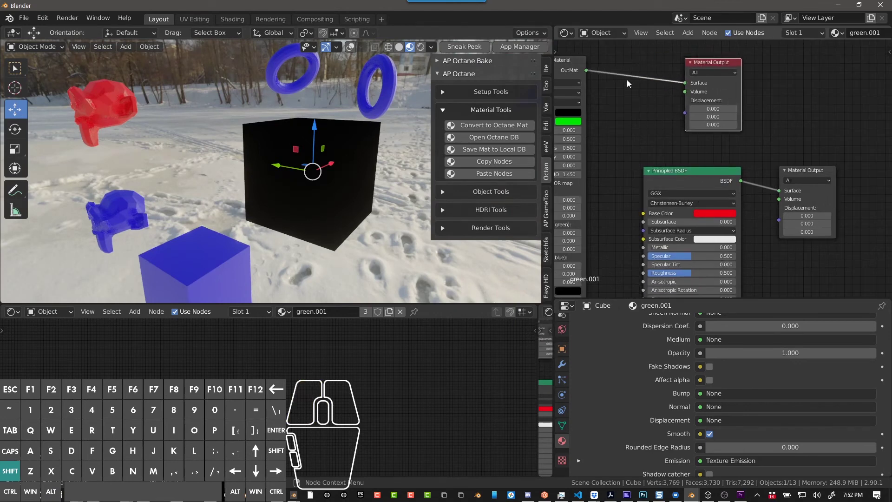
pyautogui.moveTo(585, 72); pyautogui.dragTo(636, 73, button='middle')
pyautogui.click(784, 75)
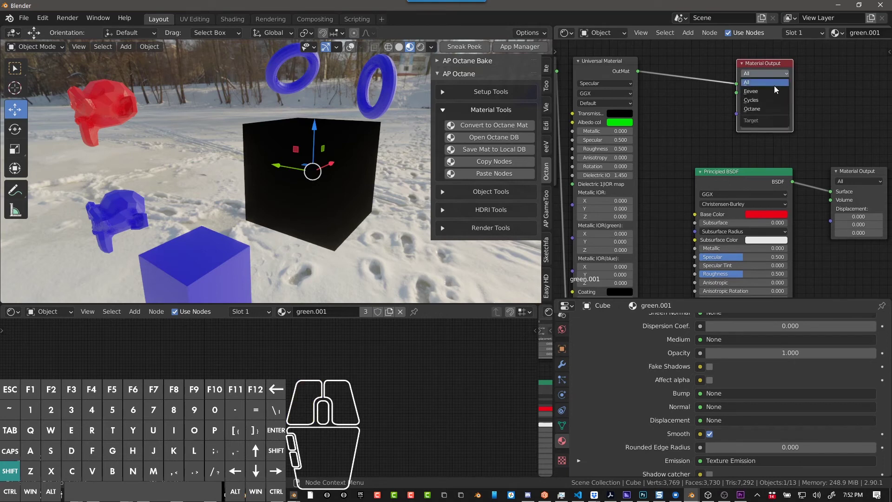
pyautogui.click(770, 108)
# Set the target of the Material Output linked to the cube's Principled BSDF to Eevee
pyautogui.scroll(-1, 734, 115)
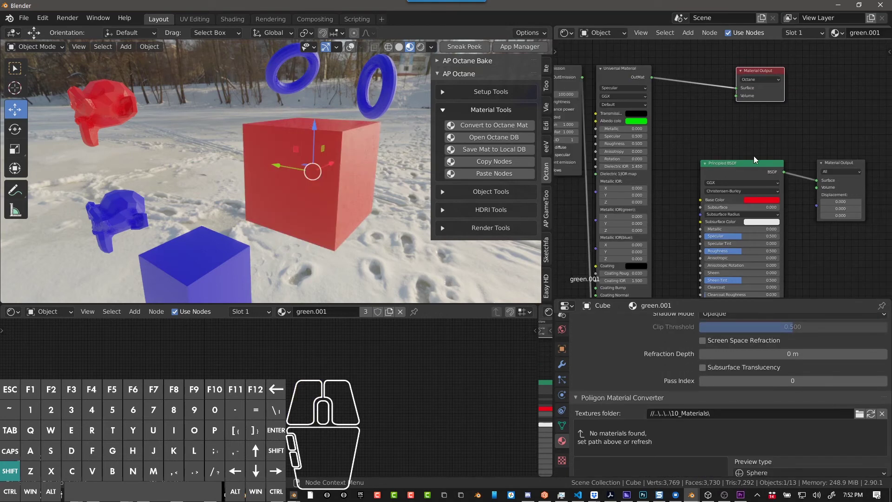
pyautogui.click(827, 172)
pyautogui.click(837, 188)
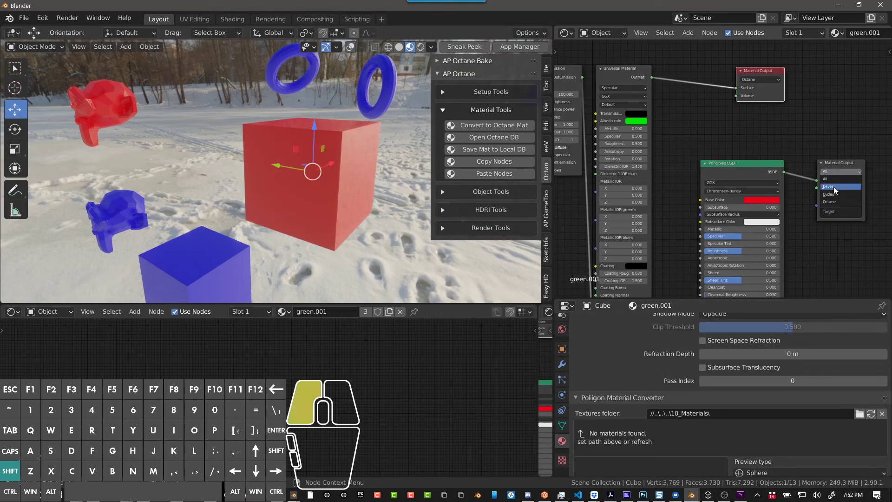
# Try the targets All and Cycles on the Material Output linked to the cube's Principled BSDF
pyautogui.click(834, 171)
pyautogui.click(836, 179)
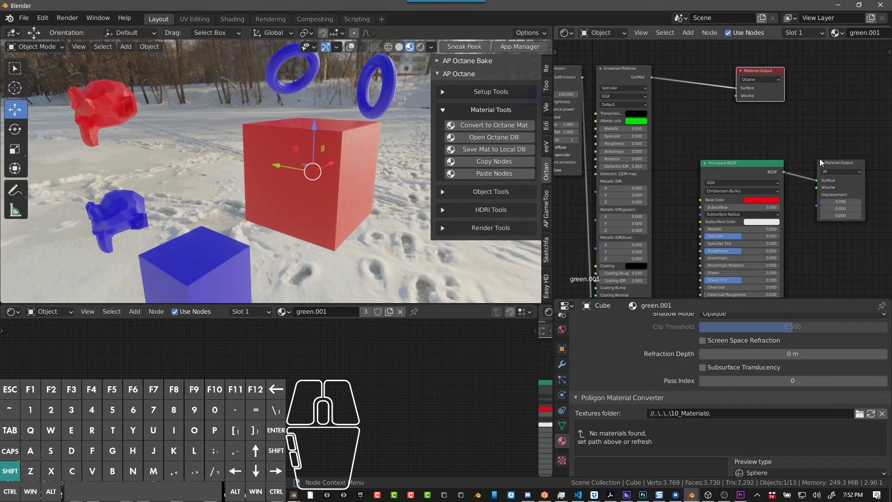
pyautogui.scroll(1, 799, 161)
pyautogui.moveTo(794, 160); pyautogui.dragTo(754, 146, button='middle')
pyautogui.click(807, 157)
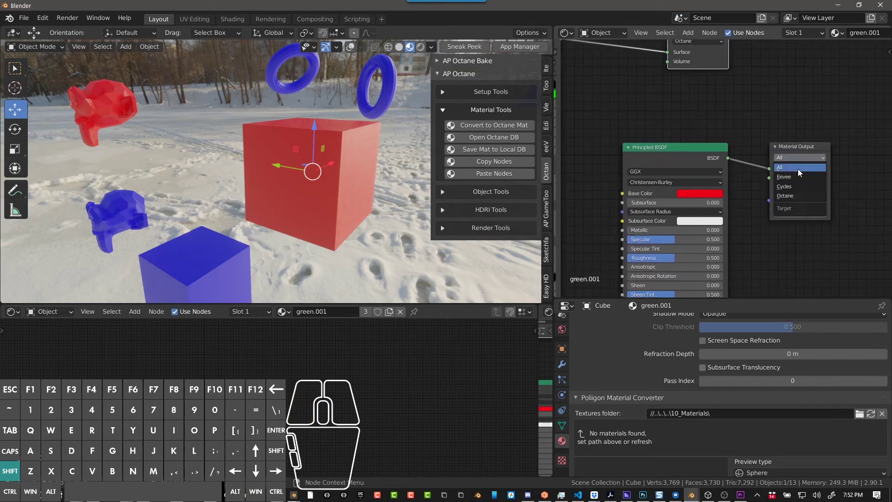
pyautogui.click(790, 186)
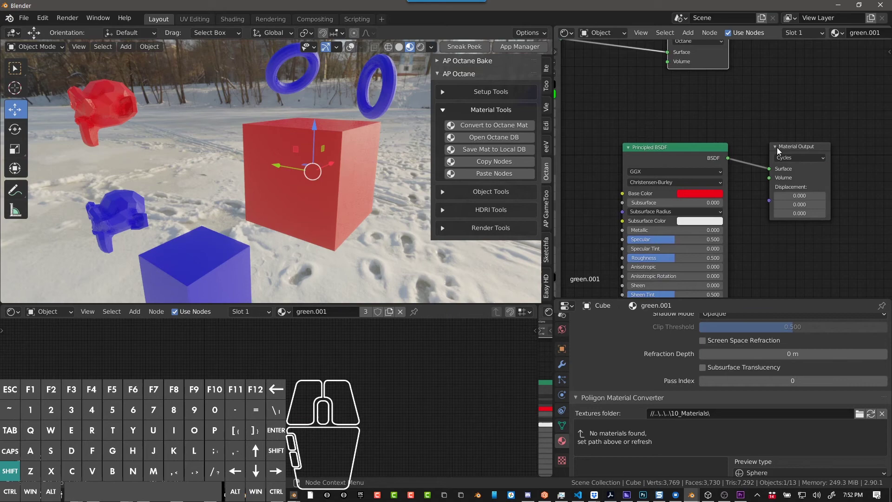
# Switch the viewport to Octane shading and check the cube's color among the surrounding objects
pyautogui.press('q')
pyautogui.click(344, 88)
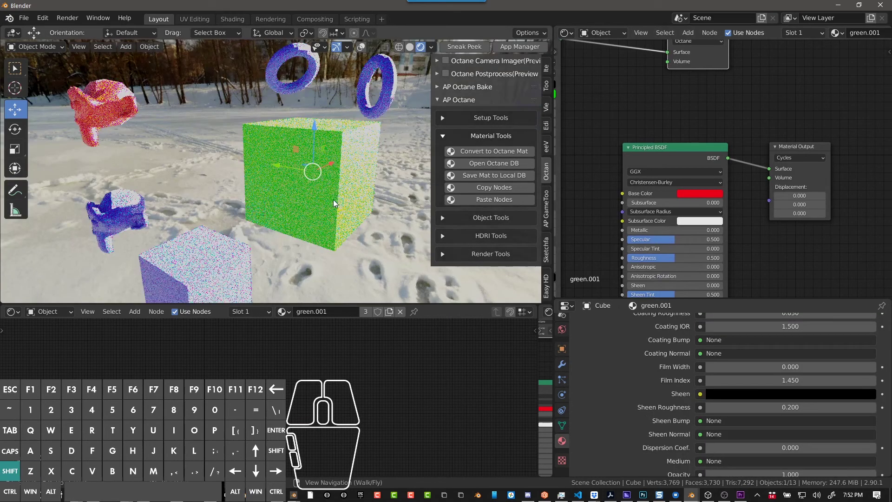
pyautogui.scroll(-2, 349, 179)
pyautogui.scroll(-2, 695, 163)
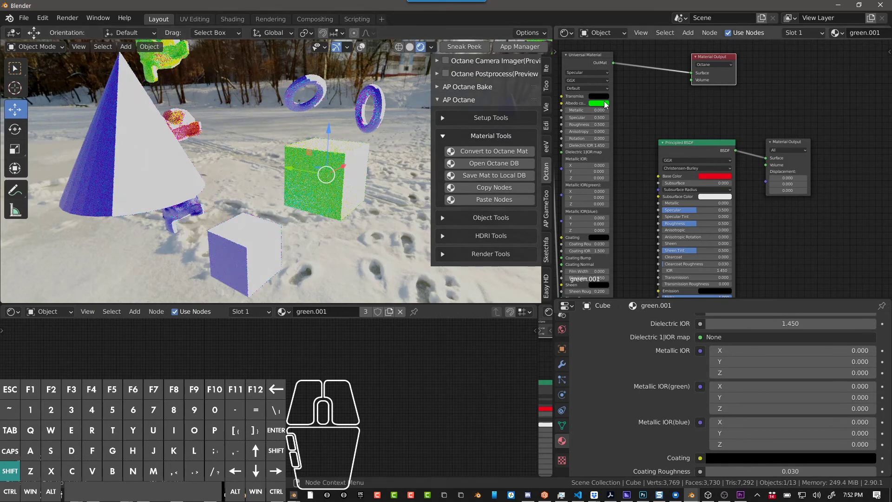
# Copy the green albedo color of the cube's Universal Material onto the base color of its Principled BSDF
pyautogui.moveTo(601, 103); pyautogui.dragTo(711, 155)
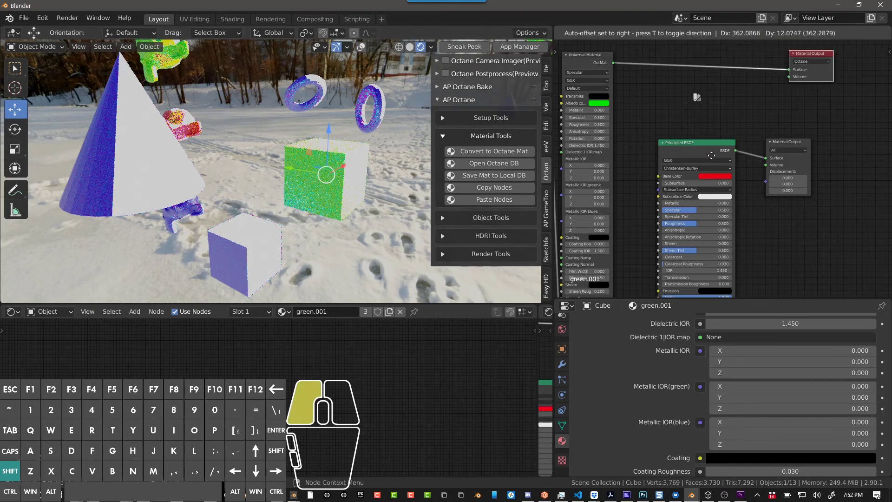
pyautogui.press('Escape')
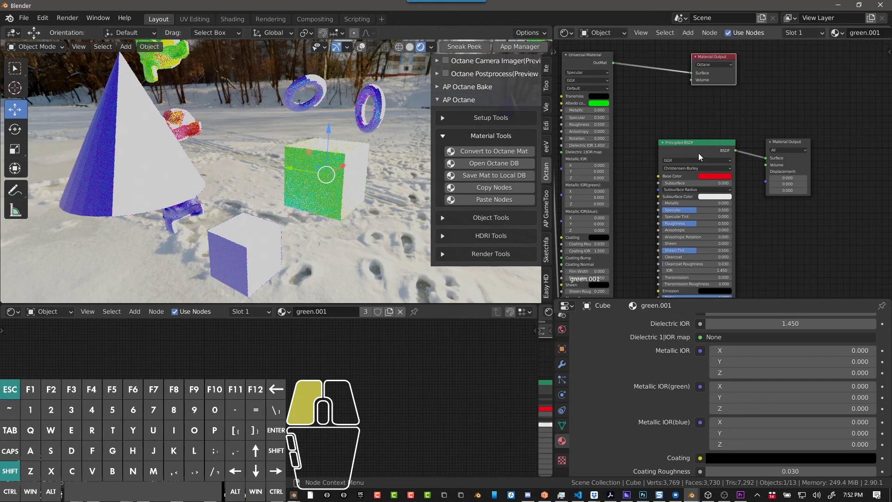
pyautogui.click(636, 106)
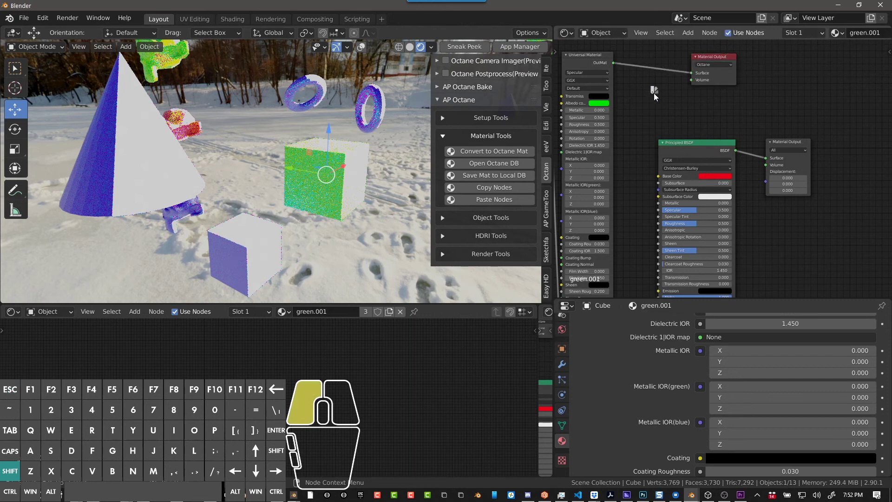
pyautogui.moveTo(710, 177); pyautogui.dragTo(709, 177)
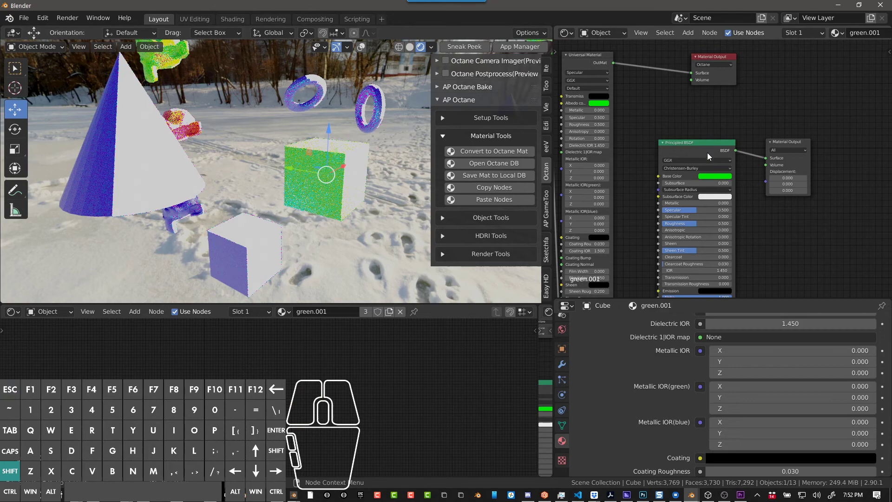
# Compare the green cube in Octane and Eevee shading, ending in Eevee with the whole group of objects in view
pyautogui.hotkey('shift', 'z')
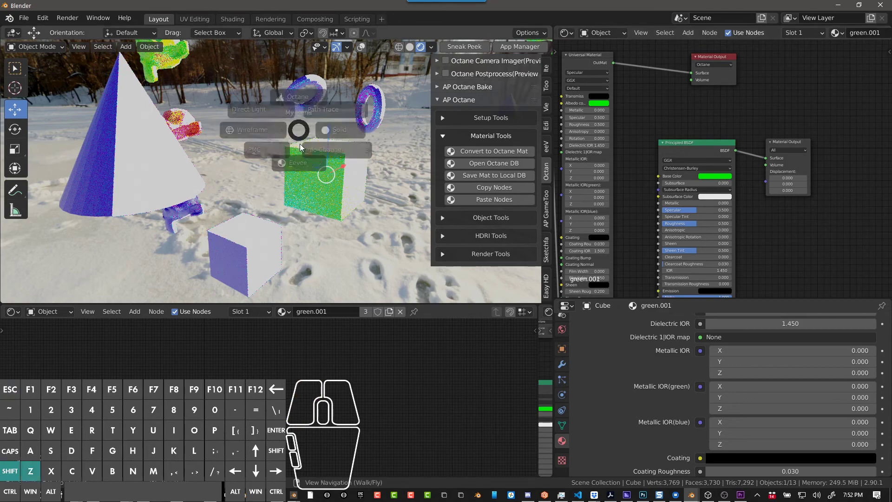
pyautogui.hotkey('shift', 'z')
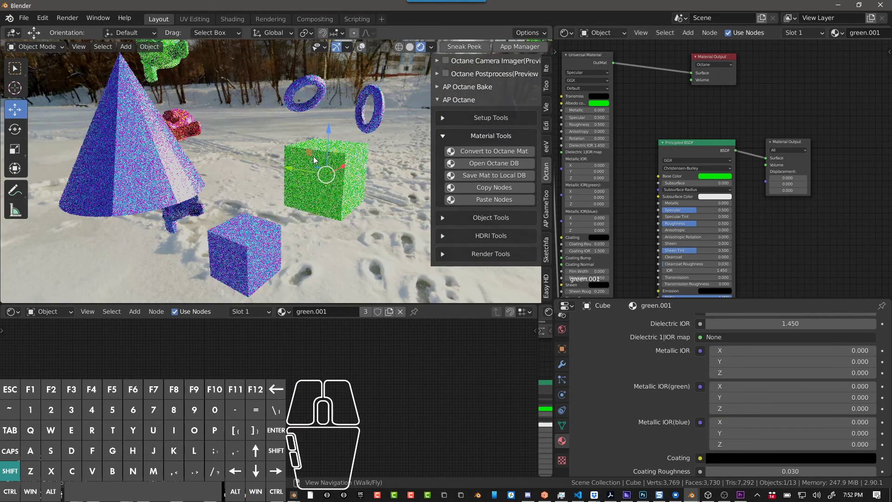
pyautogui.hotkey('shift', 'z')
pyautogui.scroll(-8, 313, 153)
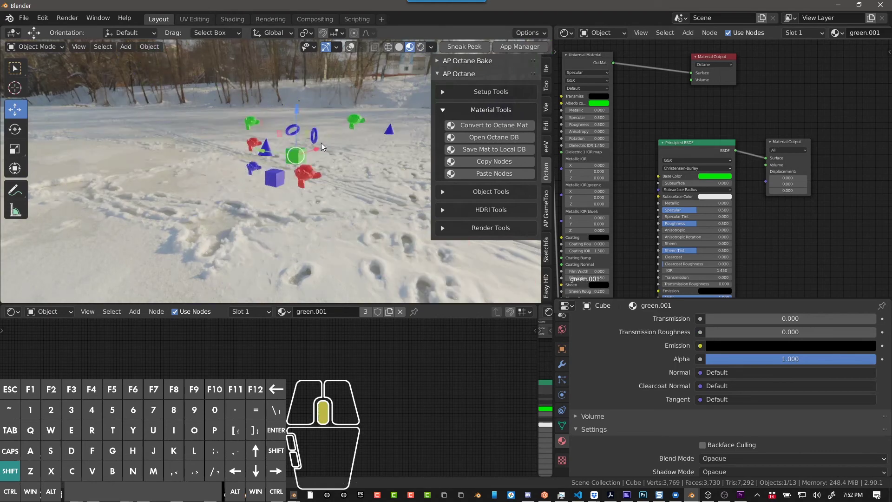
pyautogui.keyDown('shift'); pyautogui.moveTo(321, 144); pyautogui.dragTo(322, 177, button='middle'); pyautogui.keyUp('shift')
pyautogui.scroll(4, 322, 176)
pyautogui.moveTo(322, 176)
pyautogui.keyDown('alt'); pyautogui.mouseDown()
pyautogui.moveTo(361, 171)
pyautogui.moveTo(319, 174)
pyautogui.mouseUp(); pyautogui.keyUp('alt')
pyautogui.scroll(-1, 319, 175)
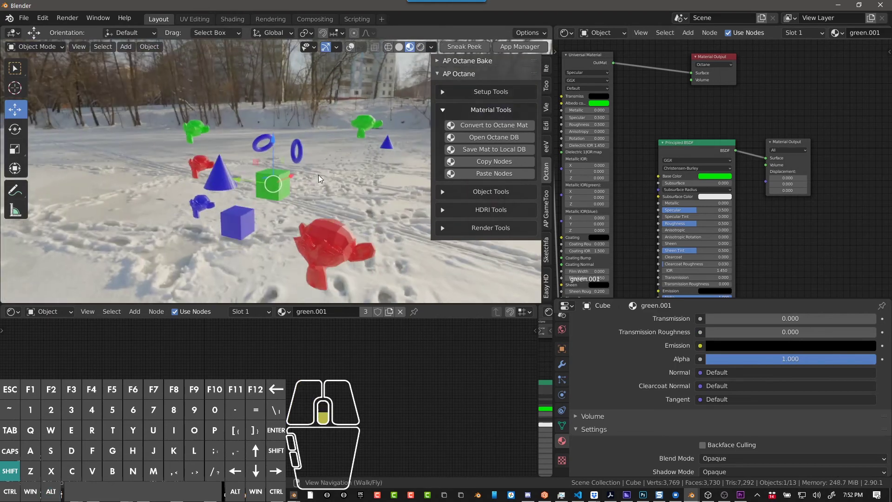
# Maximize the 3D viewport and inspect the colored objects from several angles in Eevee
pyautogui.hotkey('ctrl', 'space')
pyautogui.keyDown('shift'); pyautogui.moveTo(433, 202); pyautogui.dragTo(419, 100, button='middle'); pyautogui.keyUp('shift')
pyautogui.scroll(4, 434, 130)
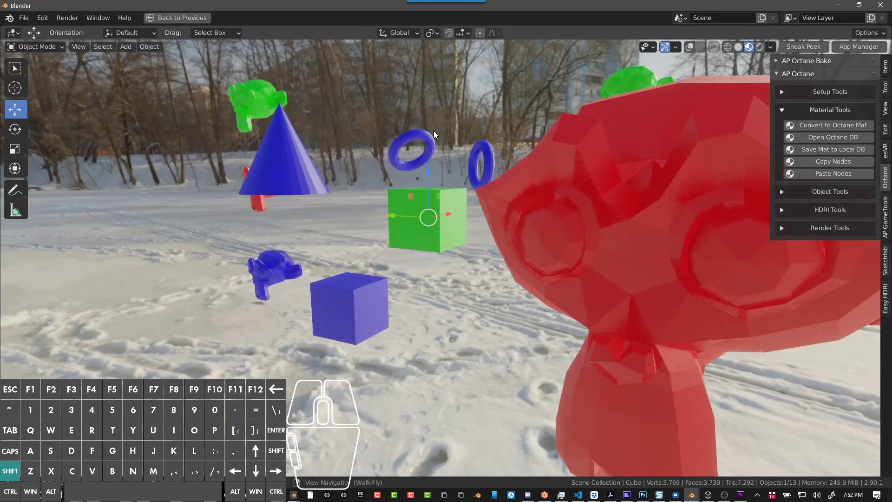
pyautogui.keyDown('alt'); pyautogui.moveTo(430, 169); pyautogui.dragTo(431, 179); pyautogui.keyUp('alt')
pyautogui.keyDown('alt'); pyautogui.moveTo(401, 206); pyautogui.dragTo(486, 206); pyautogui.keyUp('alt')
pyautogui.scroll(-3, 478, 206)
pyautogui.keyDown('shift'); pyautogui.moveTo(431, 217); pyautogui.dragTo(474, 256, button='middle'); pyautogui.keyUp('shift')
pyautogui.scroll(4, 474, 238)
pyautogui.scroll(2, 474, 235)
pyautogui.scroll(-2, 474, 234)
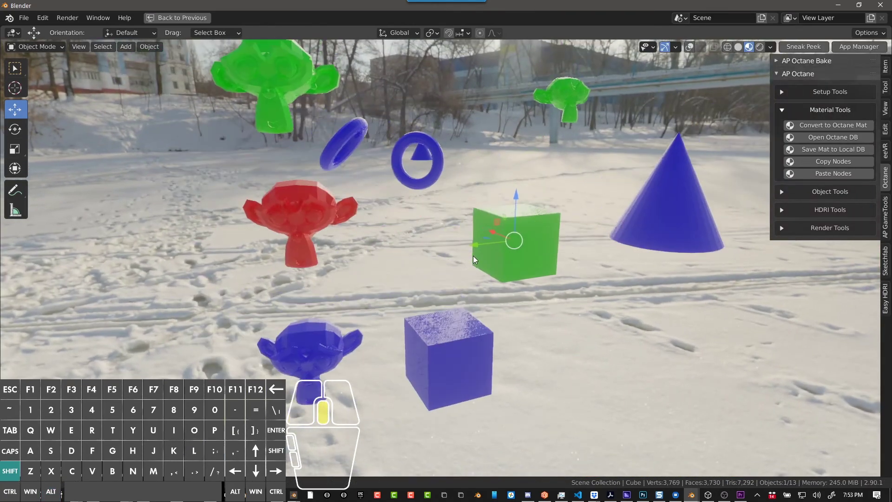
pyautogui.scroll(2, 474, 255)
pyautogui.keyDown('alt'); pyautogui.moveTo(429, 237); pyautogui.dragTo(627, 233); pyautogui.keyUp('alt')
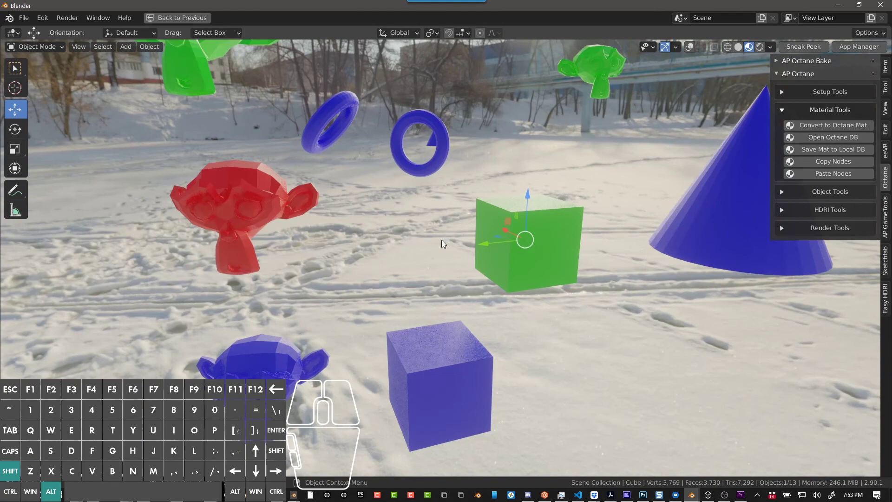
pyautogui.moveTo(441, 240)
pyautogui.mouseDown(button='middle')
pyautogui.moveTo(425, 225)
pyautogui.moveTo(433, 221)
pyautogui.moveTo(419, 234)
pyautogui.moveTo(430, 237)
pyautogui.mouseUp(button='middle')
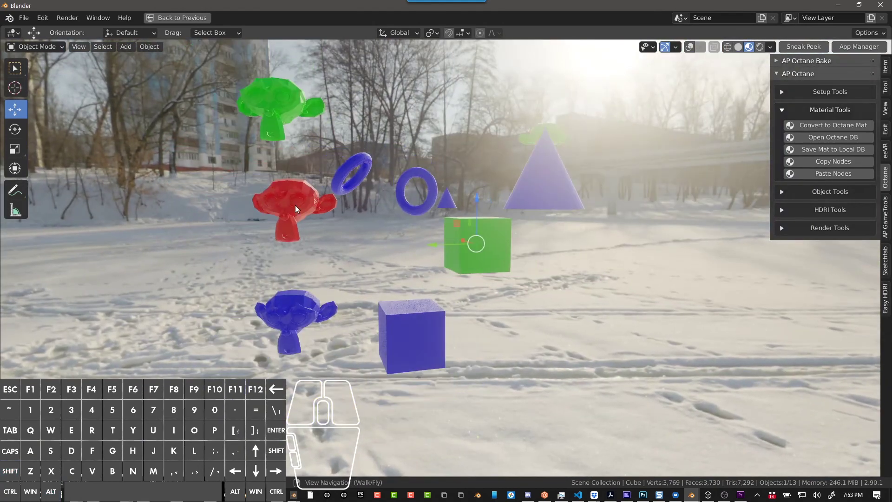
# Show the viewport overlays, then raise the blue cube about 1.83 m and the blue Suzanne to just beneath the red one
pyautogui.hotkey('shift', 'alt', 'z')
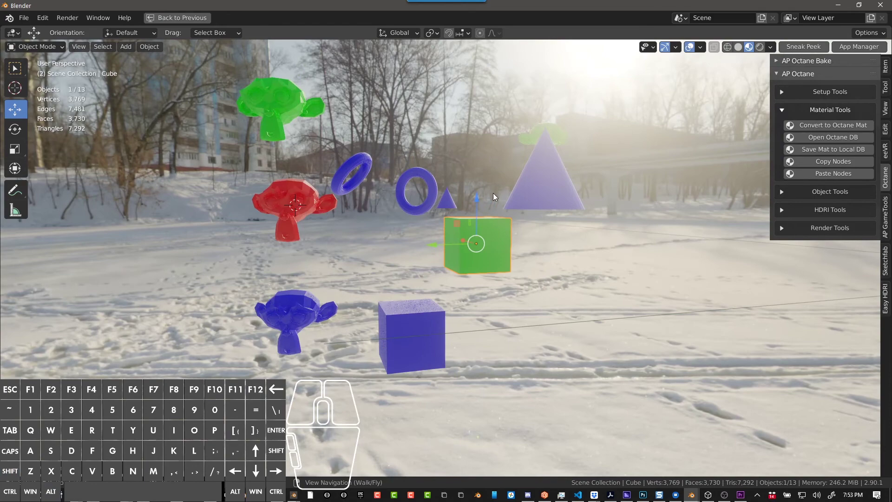
pyautogui.click(420, 310)
pyautogui.moveTo(408, 291); pyautogui.dragTo(408, 240)
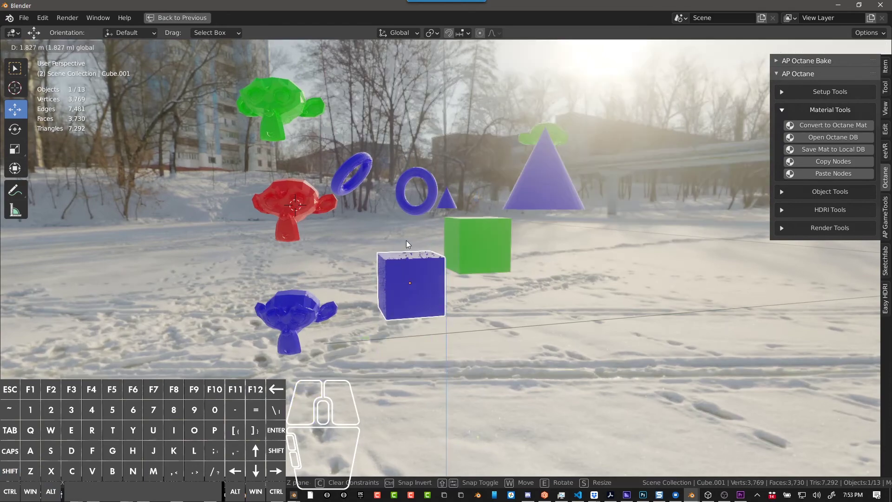
pyautogui.click(311, 306)
pyautogui.moveTo(292, 290); pyautogui.dragTo(289, 242)
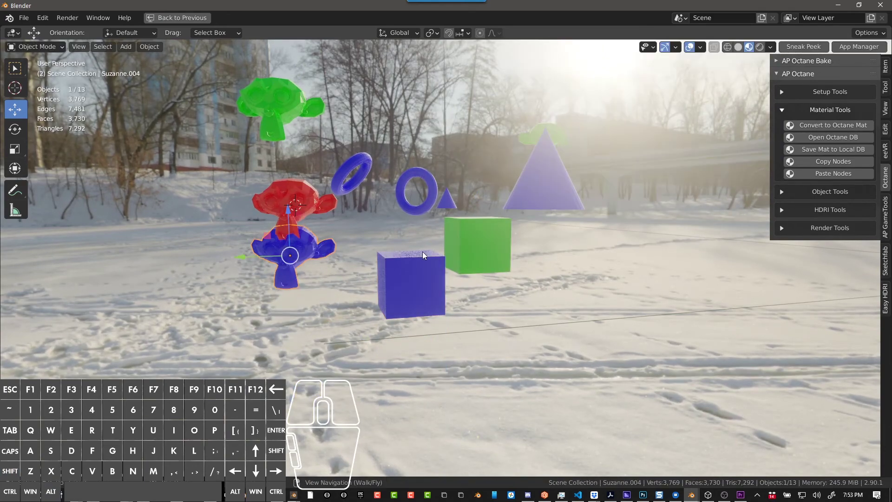
# Switch the viewport to solid shading and raise the blue cube level with the neighboring green cube
pyautogui.click(467, 250)
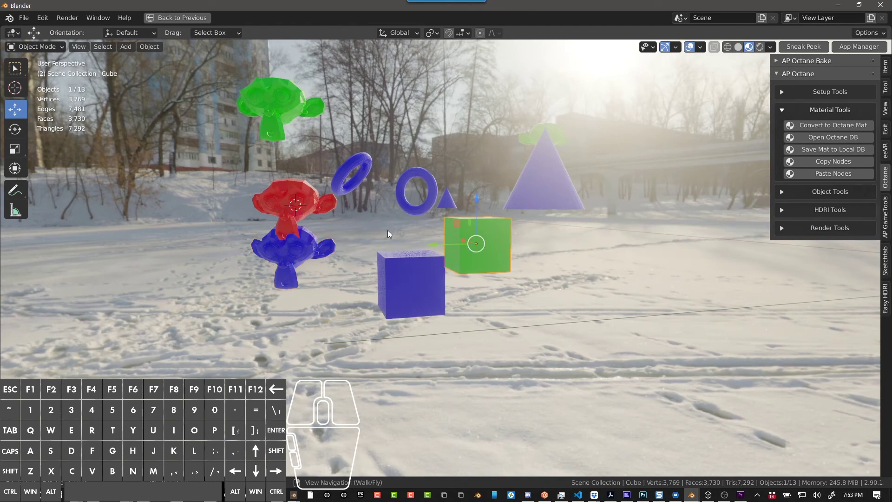
pyautogui.press('z')
pyautogui.scroll(-3, 447, 255)
pyautogui.keyDown('shift'); pyautogui.moveTo(447, 254); pyautogui.dragTo(446, 274, button='middle'); pyautogui.keyUp('shift')
pyautogui.scroll(3, 446, 274)
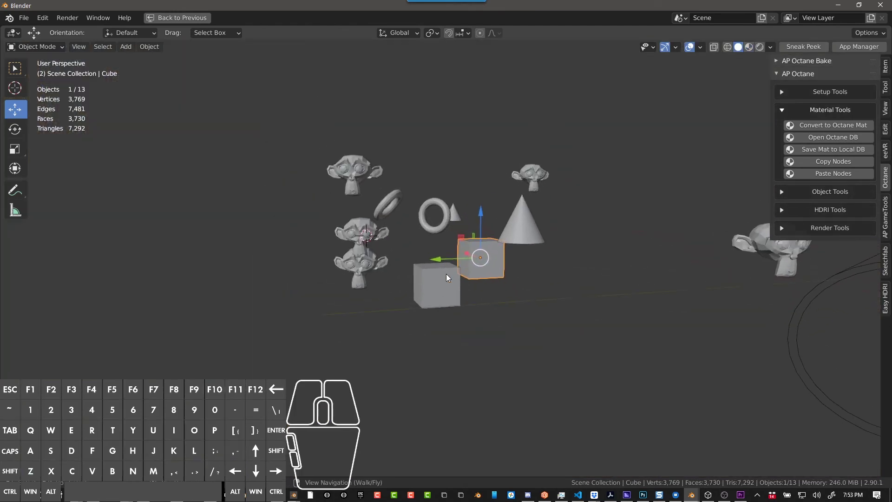
pyautogui.click(436, 275)
pyautogui.moveTo(442, 246); pyautogui.dragTo(443, 205)
# Examine the rearranged cubes and Suzannes up close and from farther away, switching the viewport to Octane shading
pyautogui.scroll(1, 437, 262)
pyautogui.moveTo(422, 266); pyautogui.dragTo(494, 321, button='middle')
pyautogui.scroll(3, 448, 282)
pyautogui.keyDown('alt'); pyautogui.moveTo(494, 322); pyautogui.dragTo(446, 272); pyautogui.keyUp('alt')
pyautogui.scroll(-3, 446, 273)
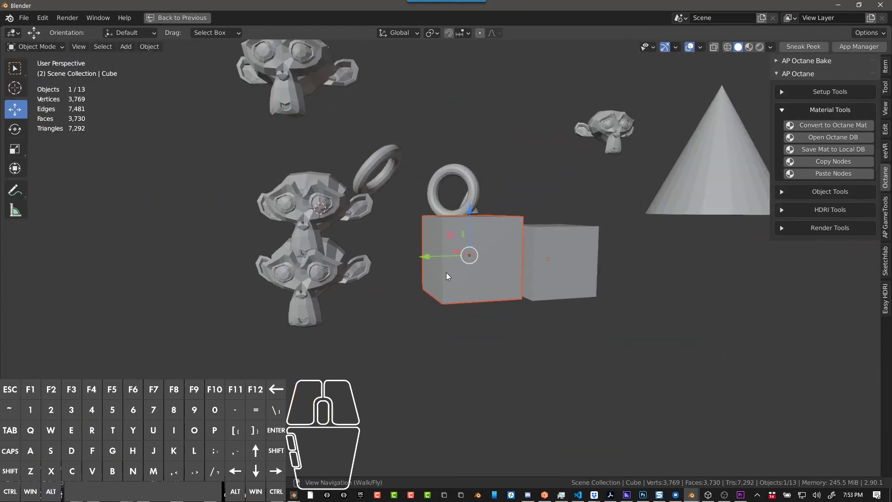
pyautogui.moveTo(446, 272); pyautogui.dragTo(484, 298, button='middle')
pyautogui.scroll(2, 486, 305)
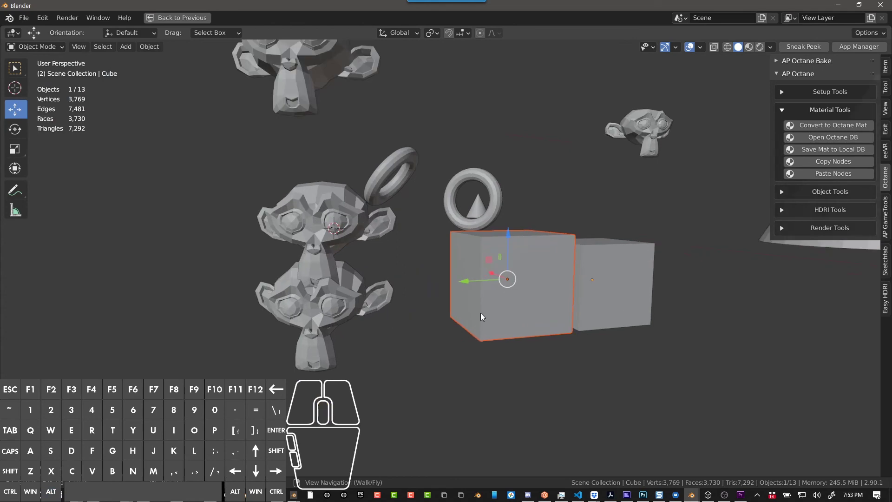
pyautogui.press('z')
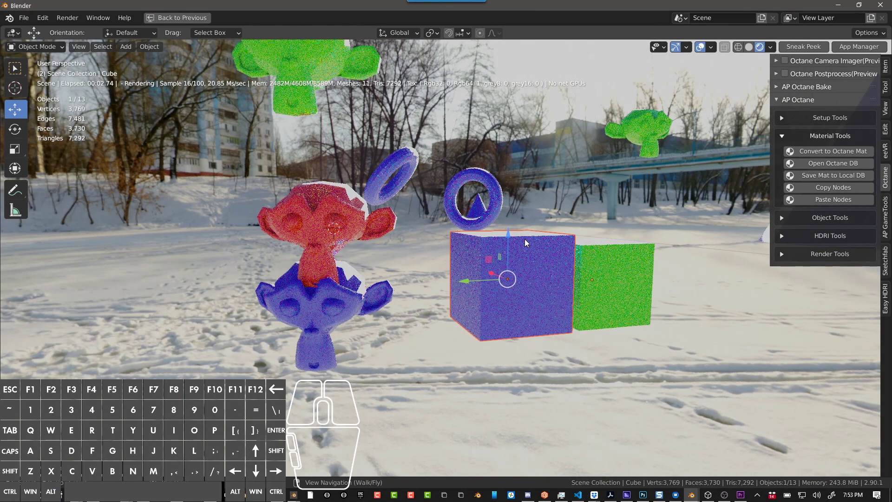
pyautogui.scroll(-5, 492, 232)
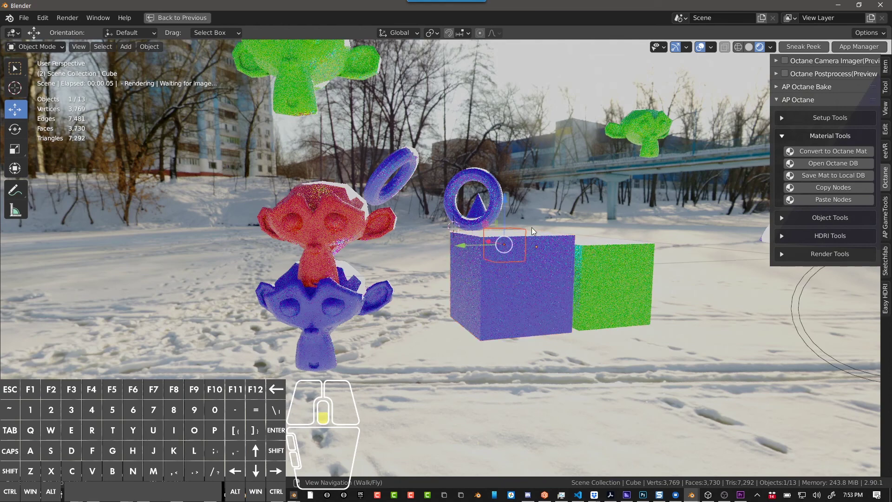
pyautogui.scroll(4, 555, 241)
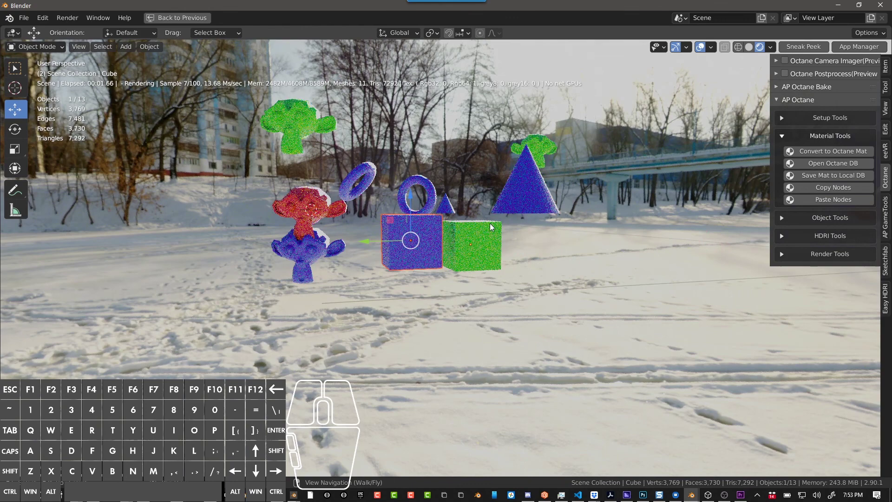
pyautogui.moveTo(464, 230); pyautogui.dragTo(474, 222, button='middle')
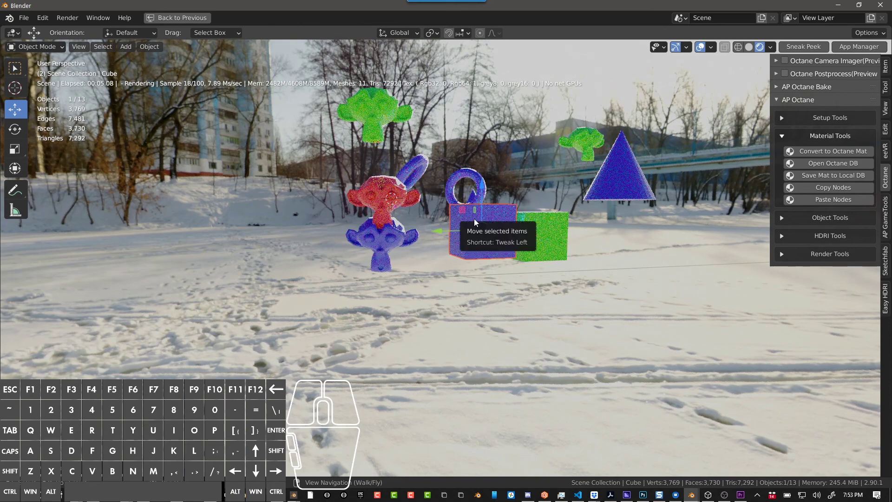
# Switch the viewport to Eevee shading and examine the blue and green cubes and the Suzannes up close
pyautogui.press('z')
pyautogui.click(495, 352)
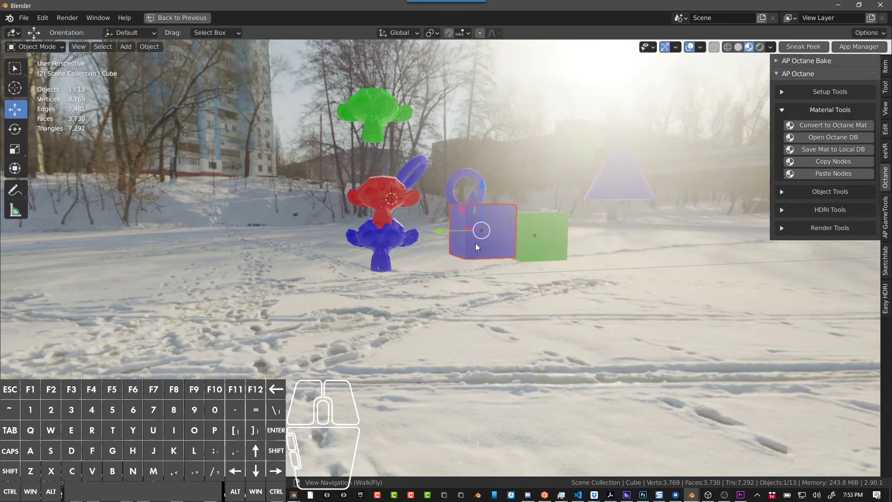
pyautogui.scroll(5, 475, 243)
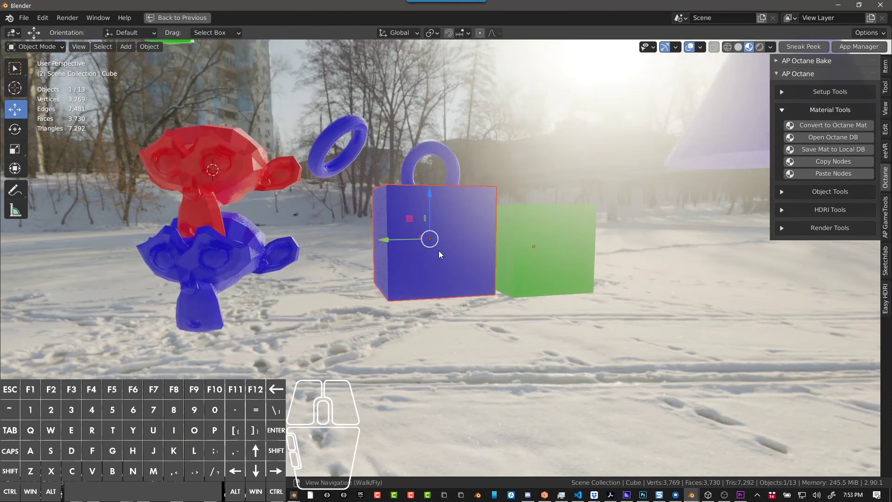
pyautogui.scroll(3, 439, 247)
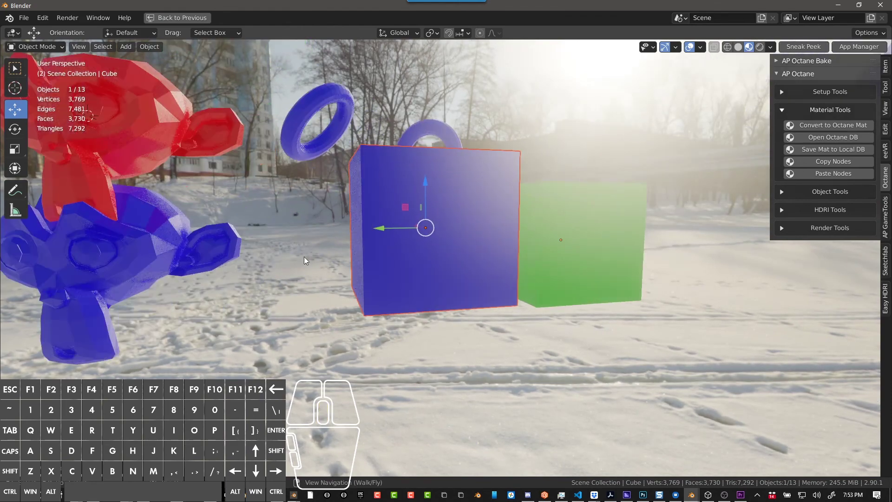
pyautogui.scroll(-2, 349, 222)
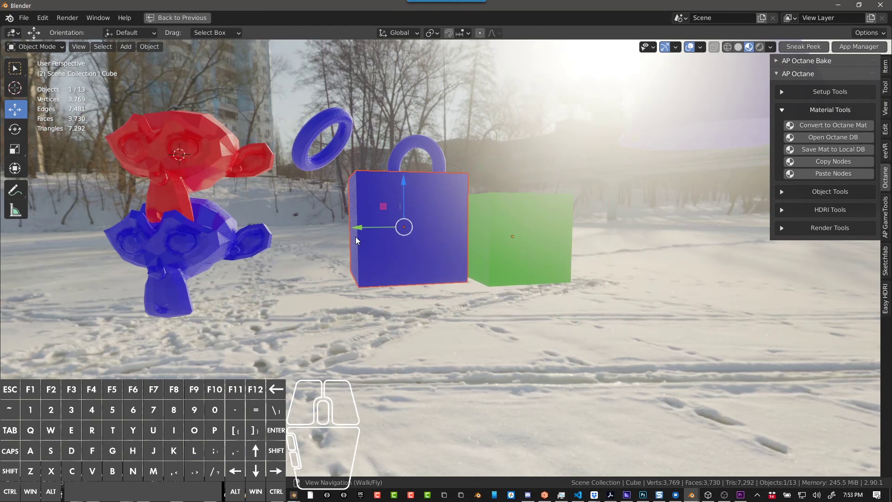